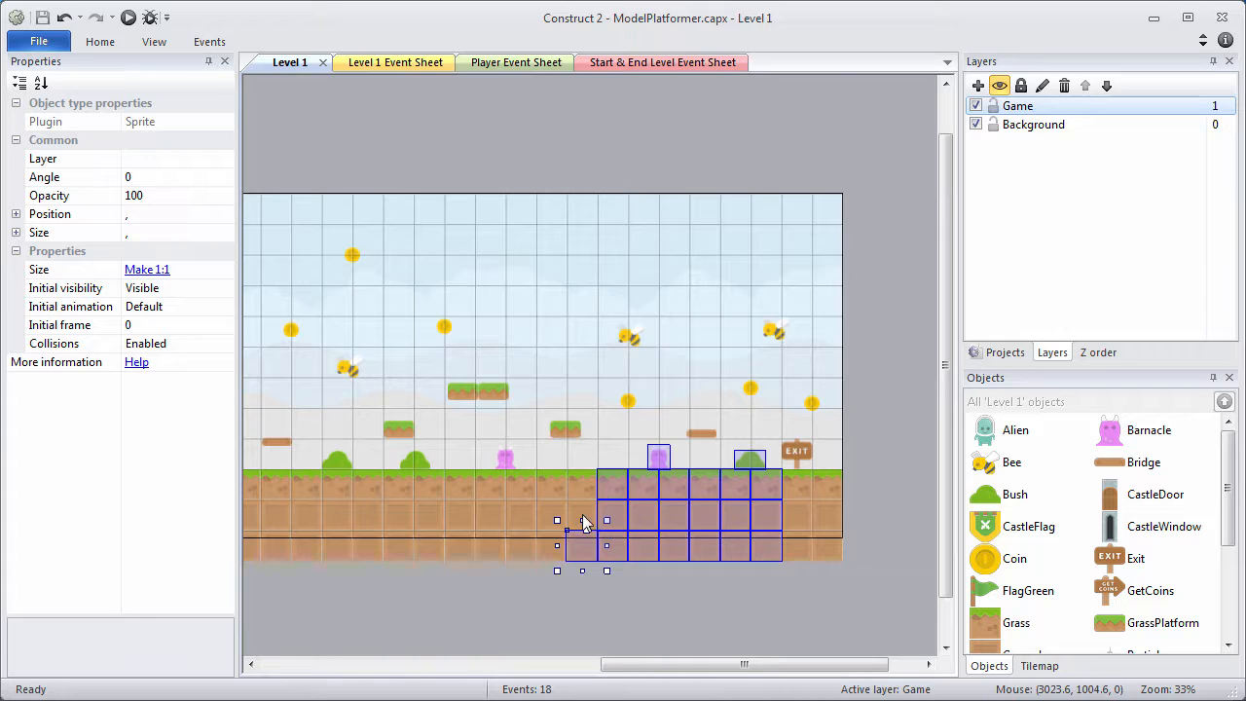
# Delete the selected block of ground tiles before the exit sign, including the barnacle and bush standing on it
pyautogui.keyDown('ctrl'); pyautogui.moveTo(584, 523); pyautogui.dragTo(584, 484); pyautogui.keyUp('ctrl')
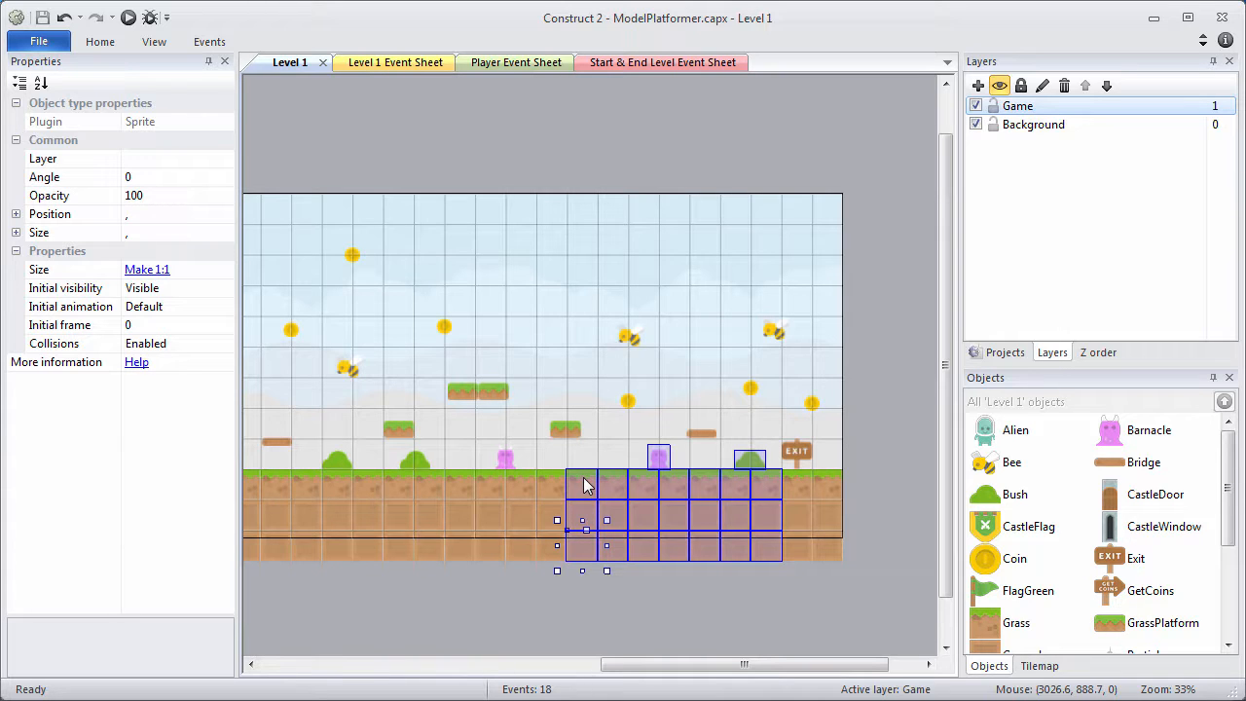
pyautogui.rightClick(585, 486)
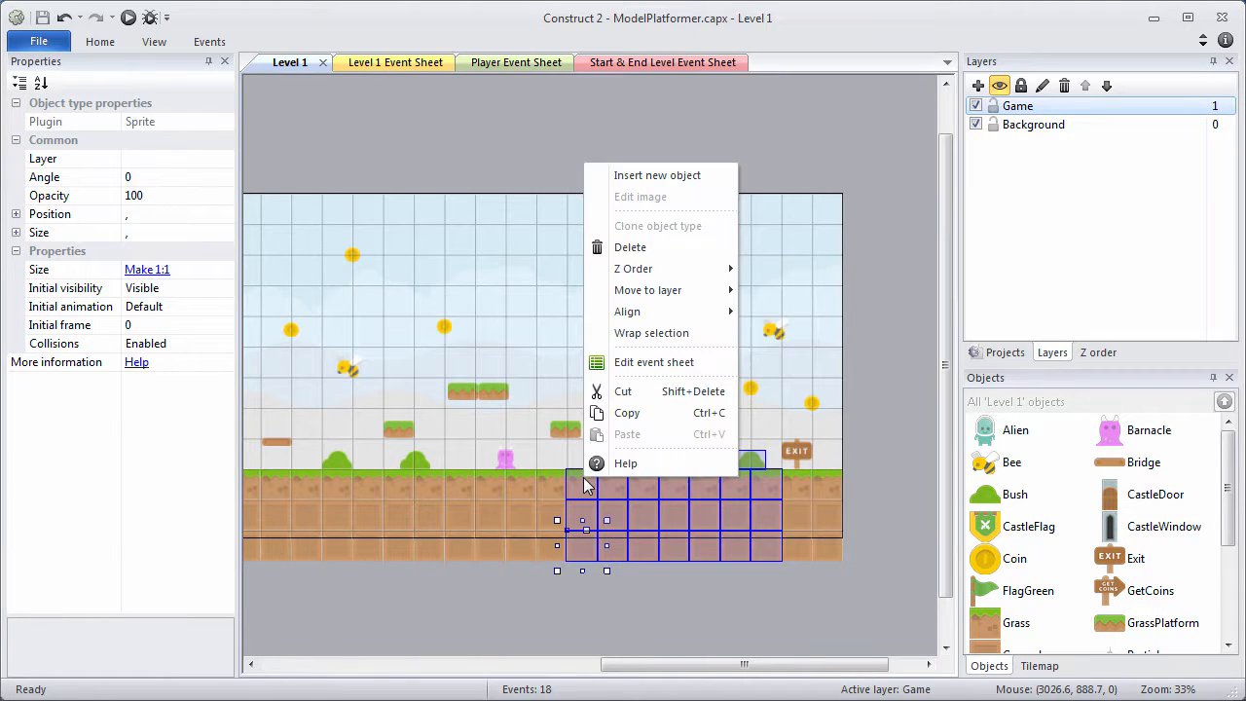
pyautogui.click(631, 249)
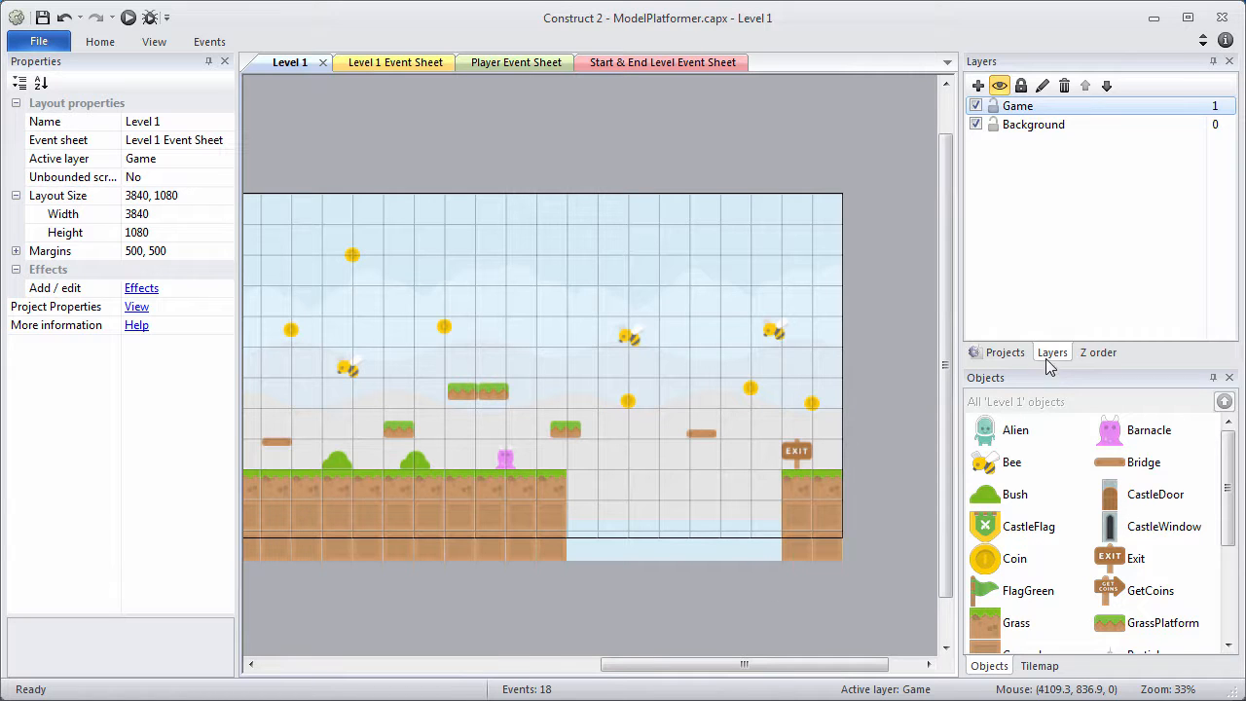
# Lock the Game layer and insert a new sprite named Lava on the Background layer, placed inside the ground gap
pyautogui.click(993, 107)
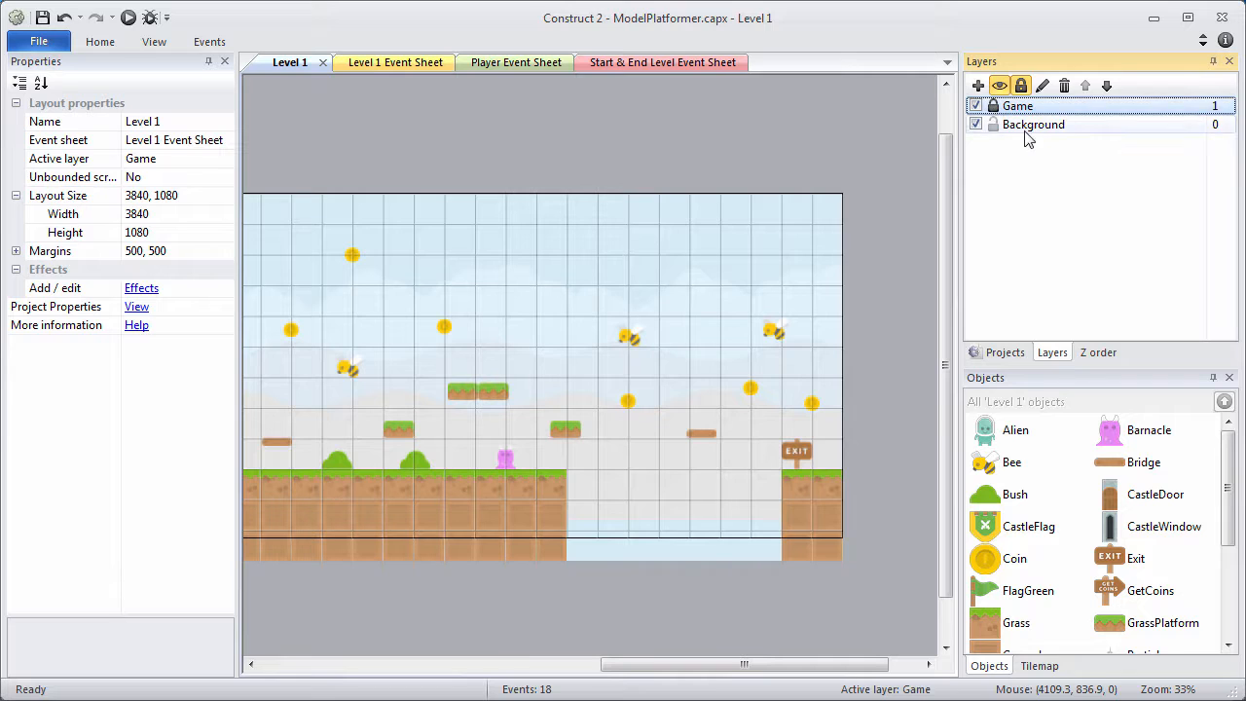
pyautogui.click(1027, 134)
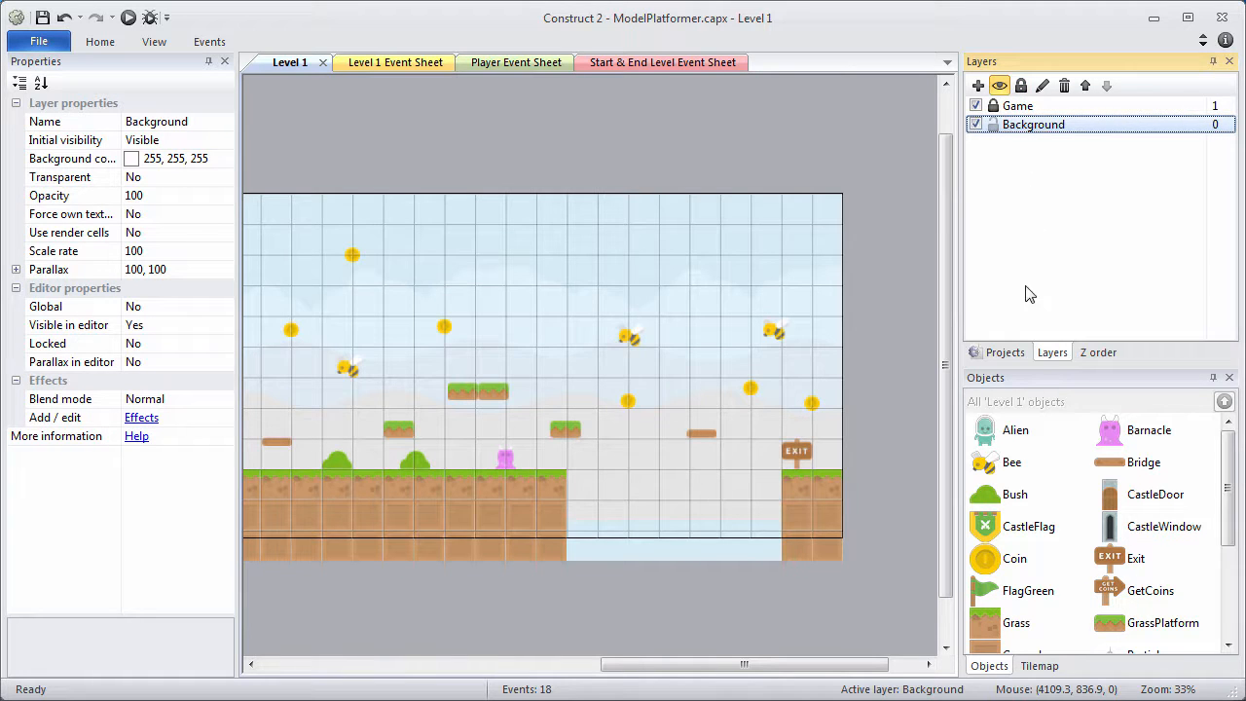
pyautogui.click(1007, 355)
pyautogui.rightClick(1060, 212)
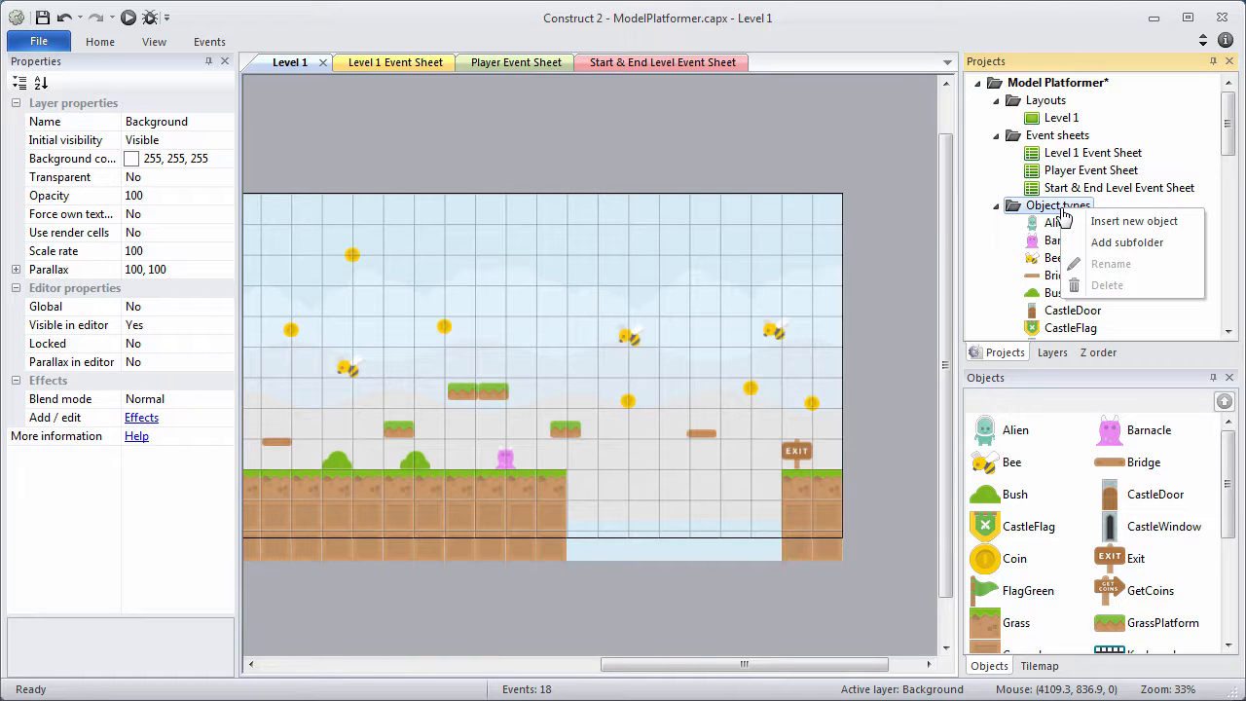
pyautogui.click(1130, 221)
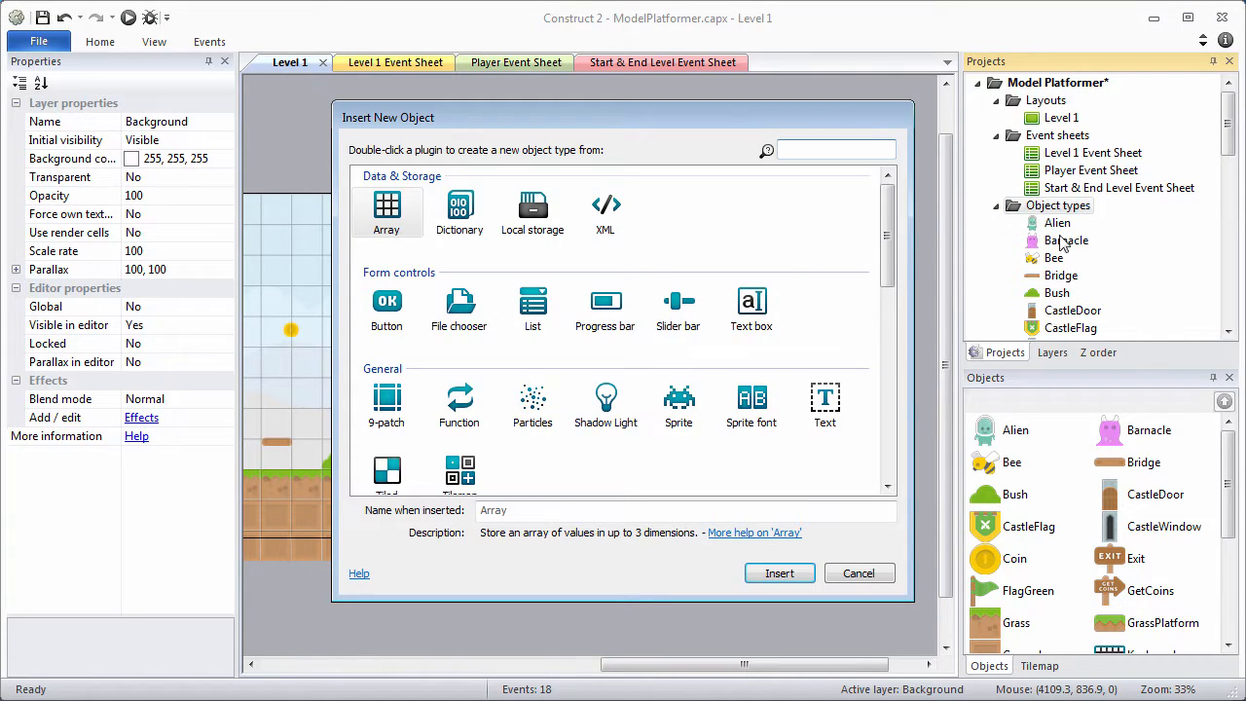
pyautogui.click(678, 404)
pyautogui.click(626, 509)
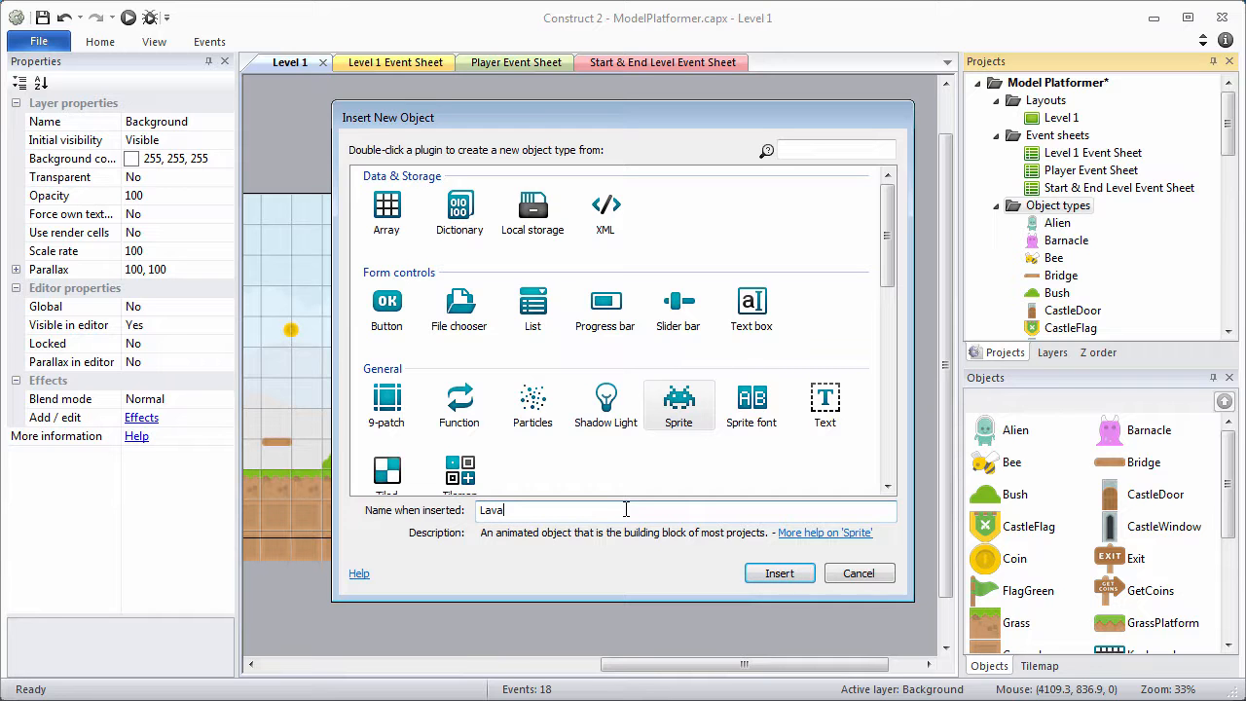
pyautogui.press('Return')
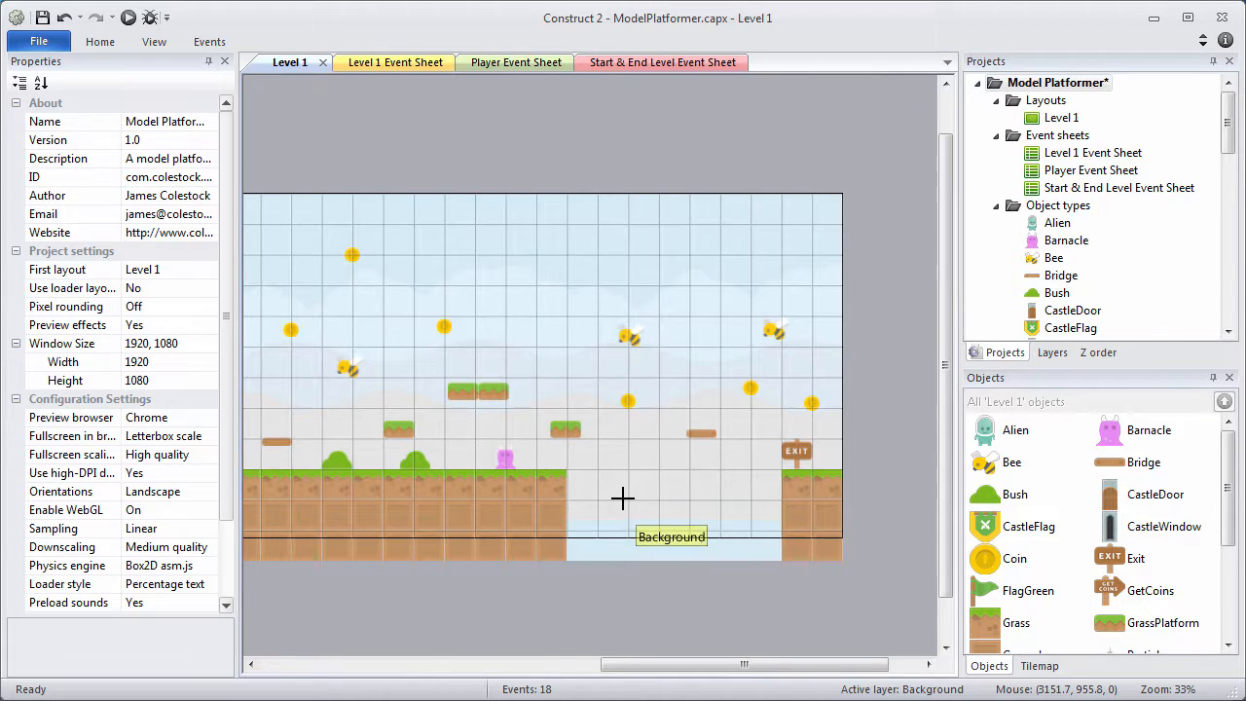
pyautogui.click(625, 504)
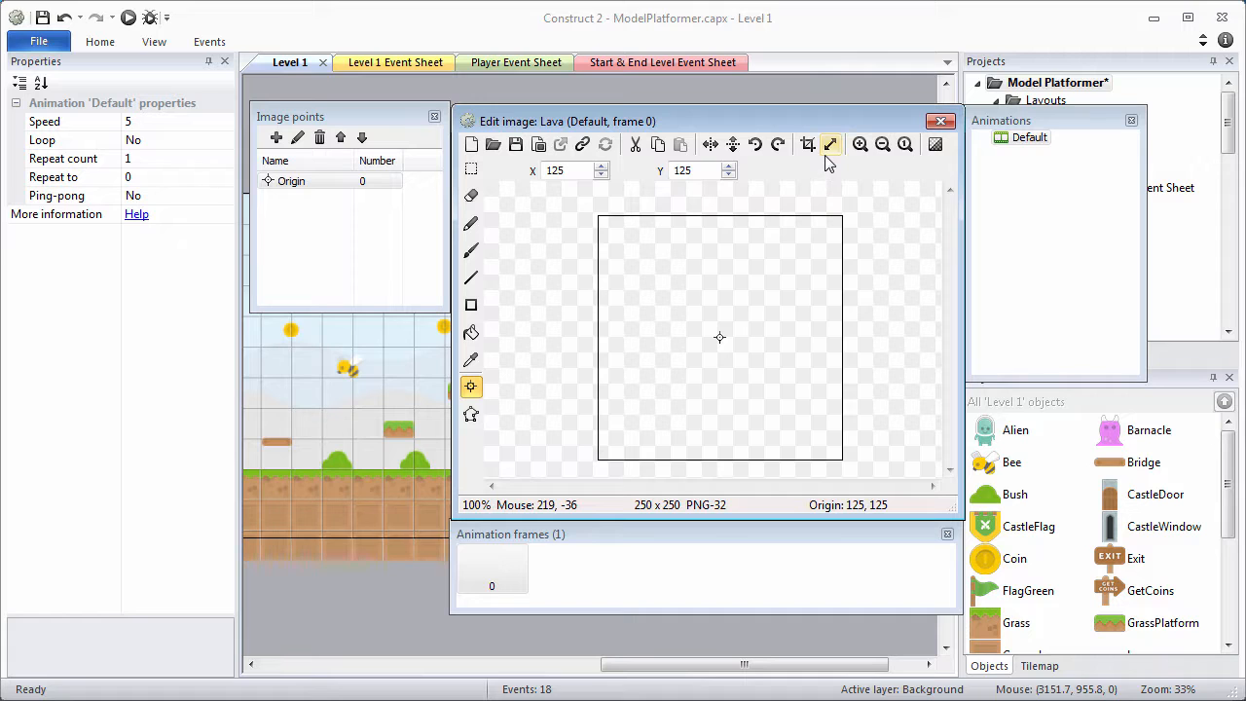
# Resize the Lava image canvas to 96 by 96 pixels
pyautogui.click(831, 144)
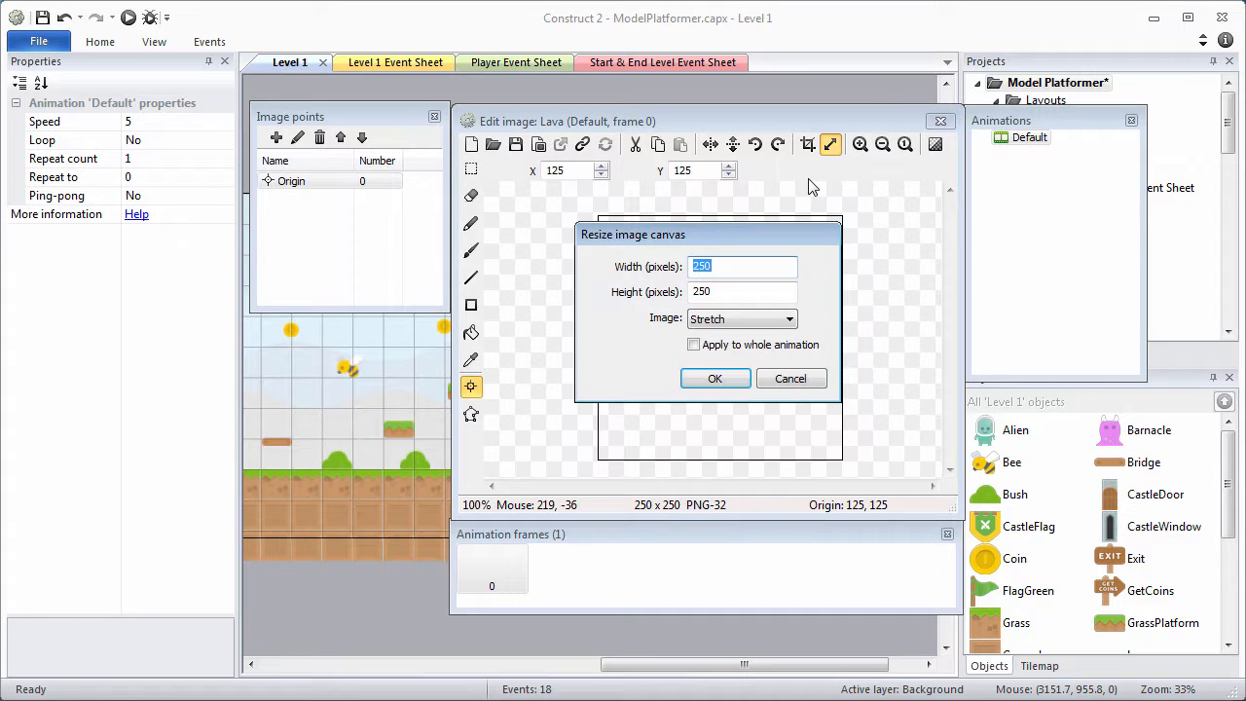
pyautogui.write('96')
pyautogui.click(717, 290)
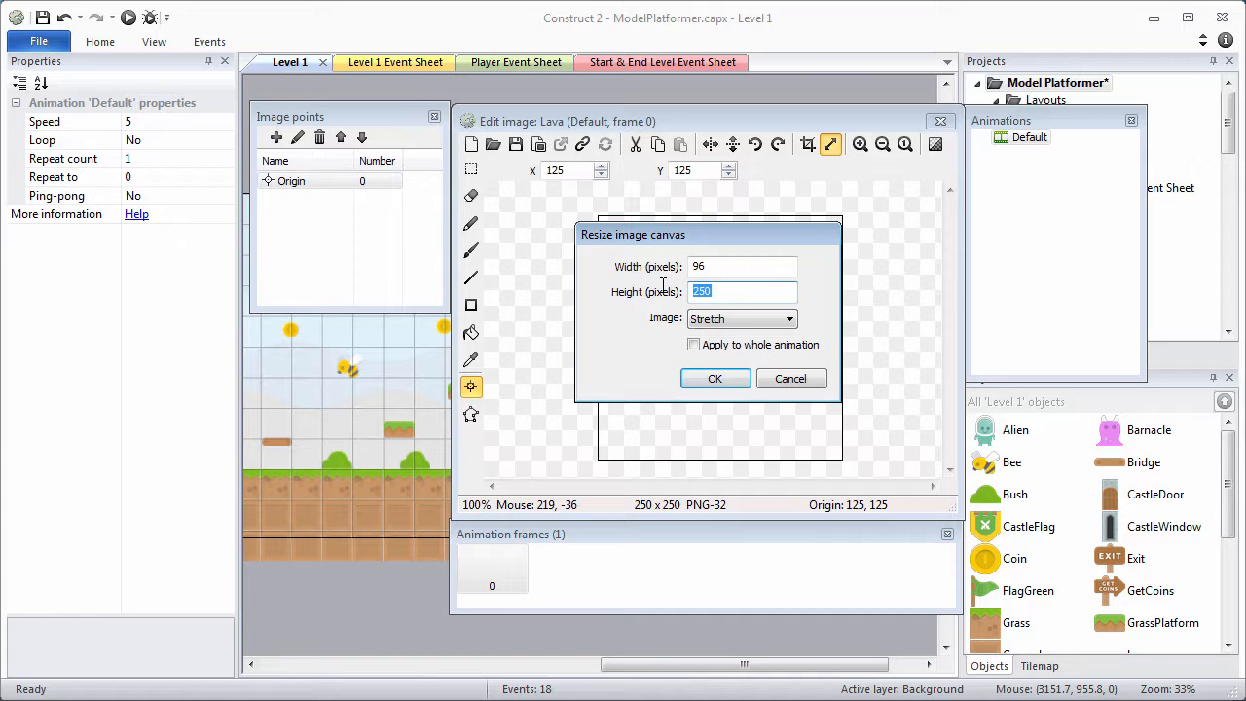
pyautogui.write('96')
pyautogui.click(715, 378)
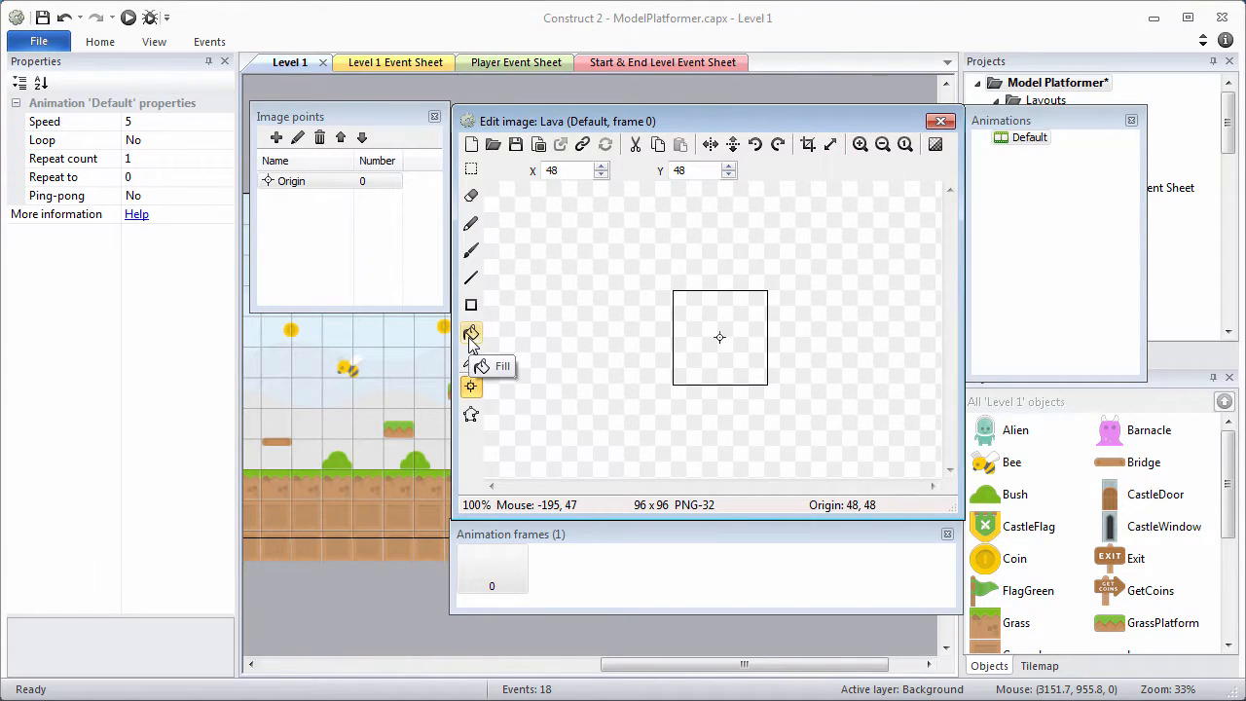
# Fill the Lava image with orange, using red 232, green 106 and blue 23
pyautogui.click(471, 334)
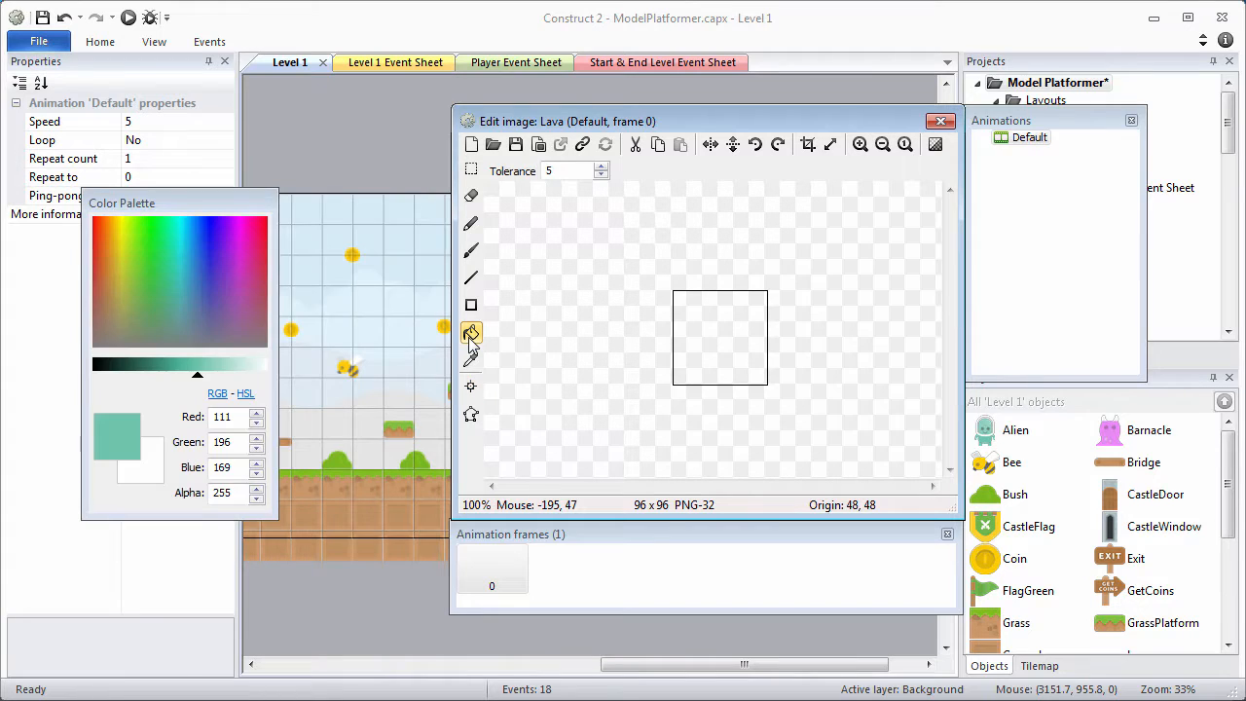
pyautogui.click(224, 416)
pyautogui.doubleClick(224, 416)
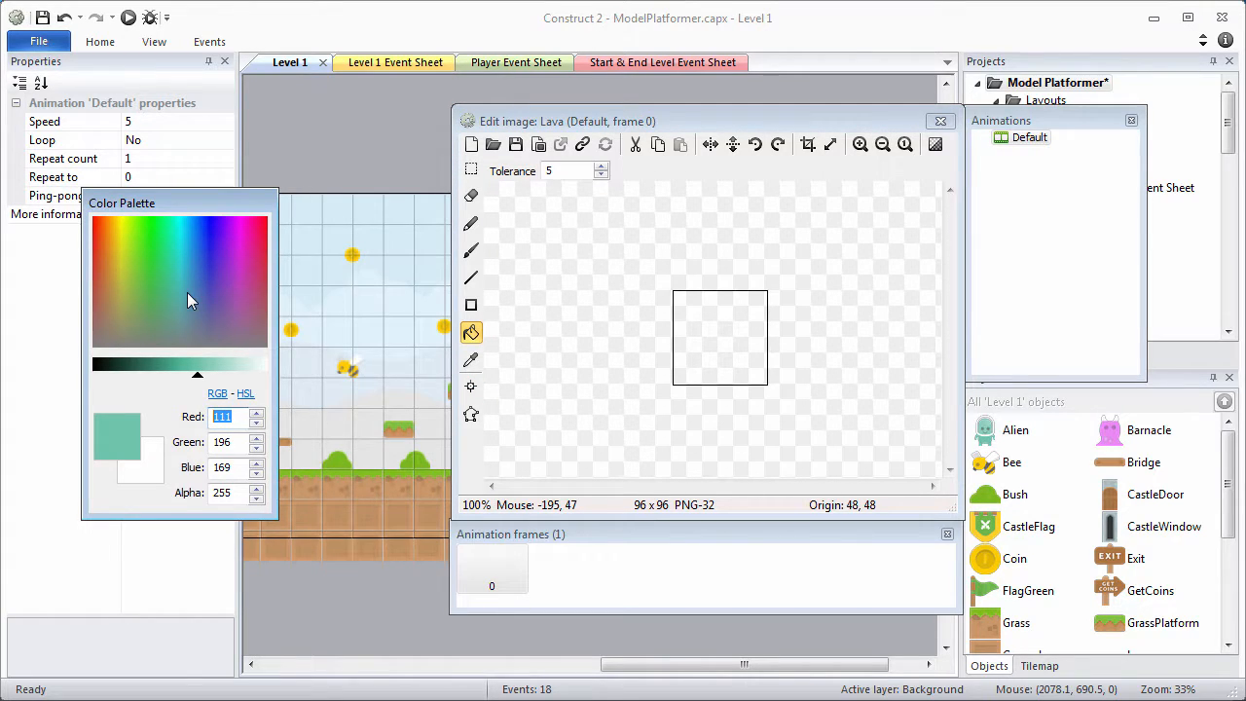
pyautogui.write('232')
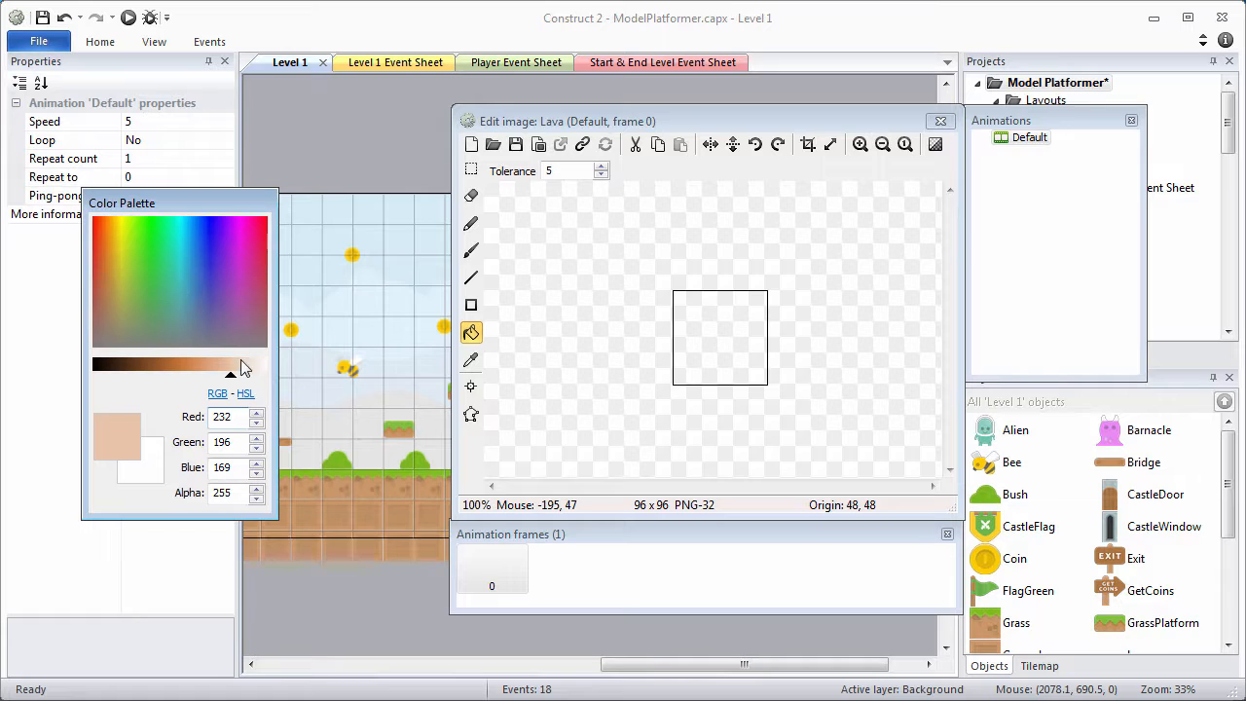
pyautogui.doubleClick(232, 441)
pyautogui.write('10')
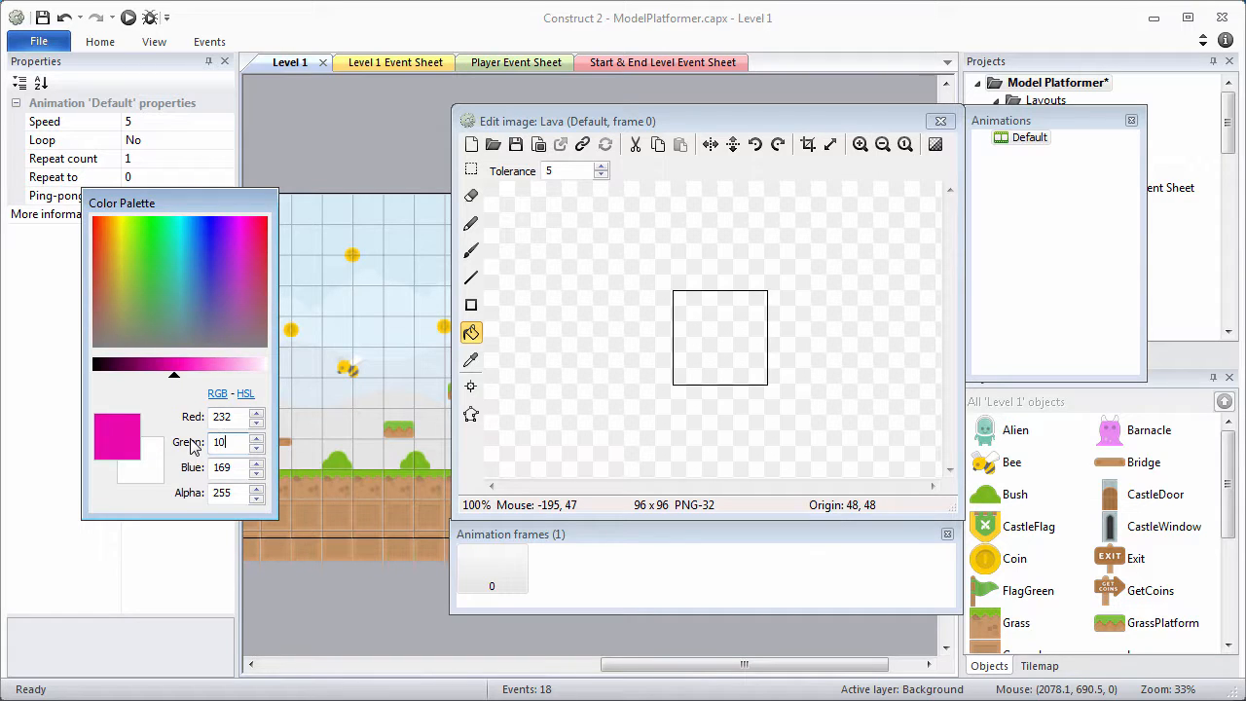
pyautogui.write('6')
pyautogui.doubleClick(220, 466)
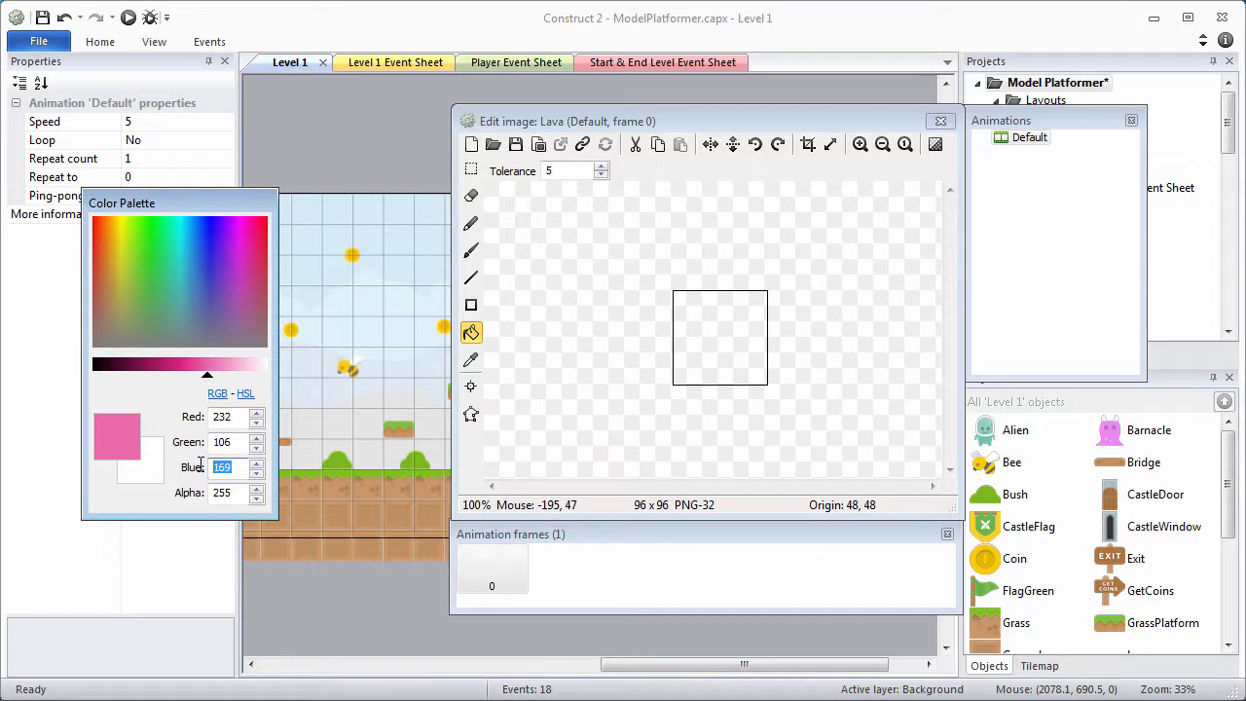
pyautogui.write('23')
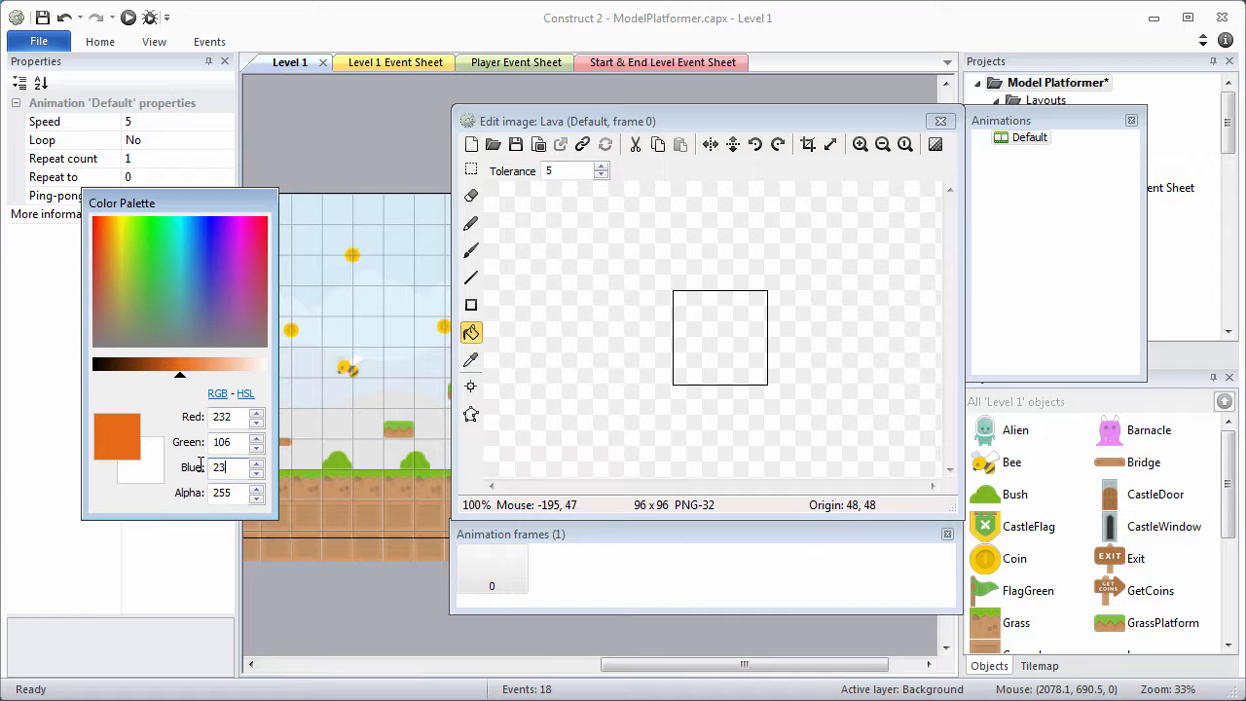
pyautogui.click(727, 350)
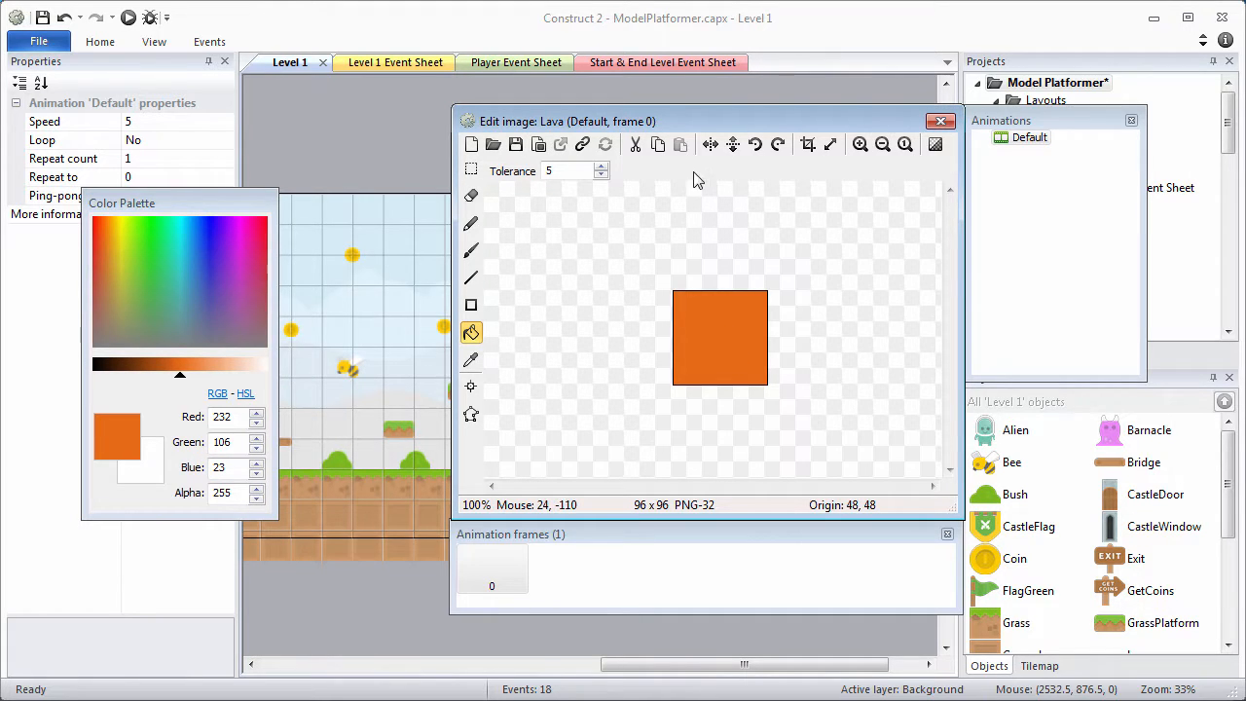
# Set the Lava image's origin point to X 0, Y 0 and close the image editor
pyautogui.click(472, 389)
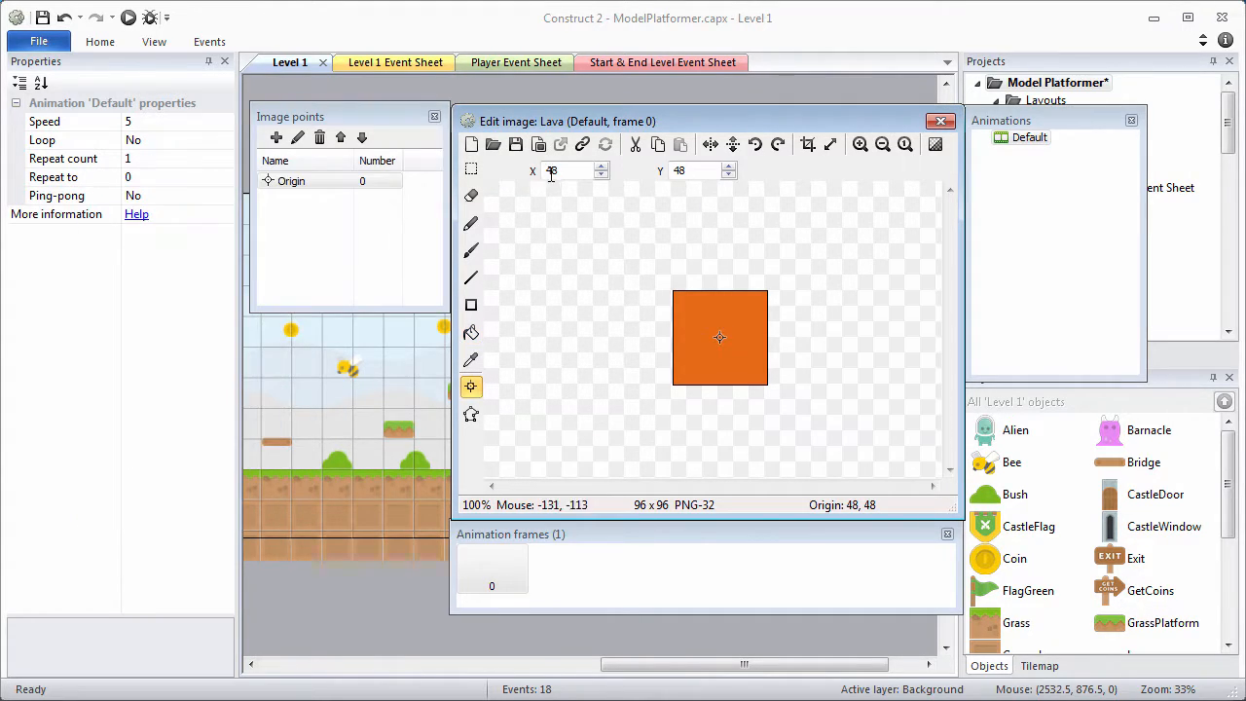
pyautogui.moveTo(571, 170); pyautogui.dragTo(544, 170)
pyautogui.write('0')
pyautogui.moveTo(694, 170); pyautogui.dragTo(674, 170)
pyautogui.write('0')
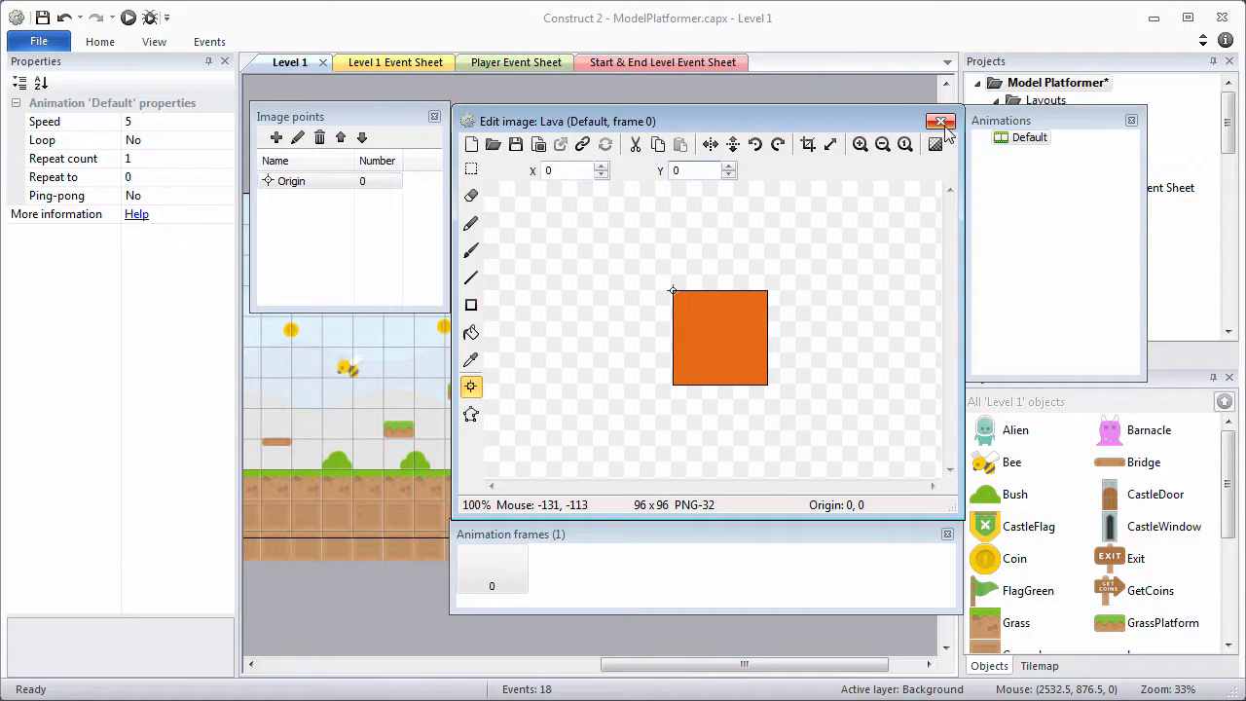
pyautogui.click(940, 122)
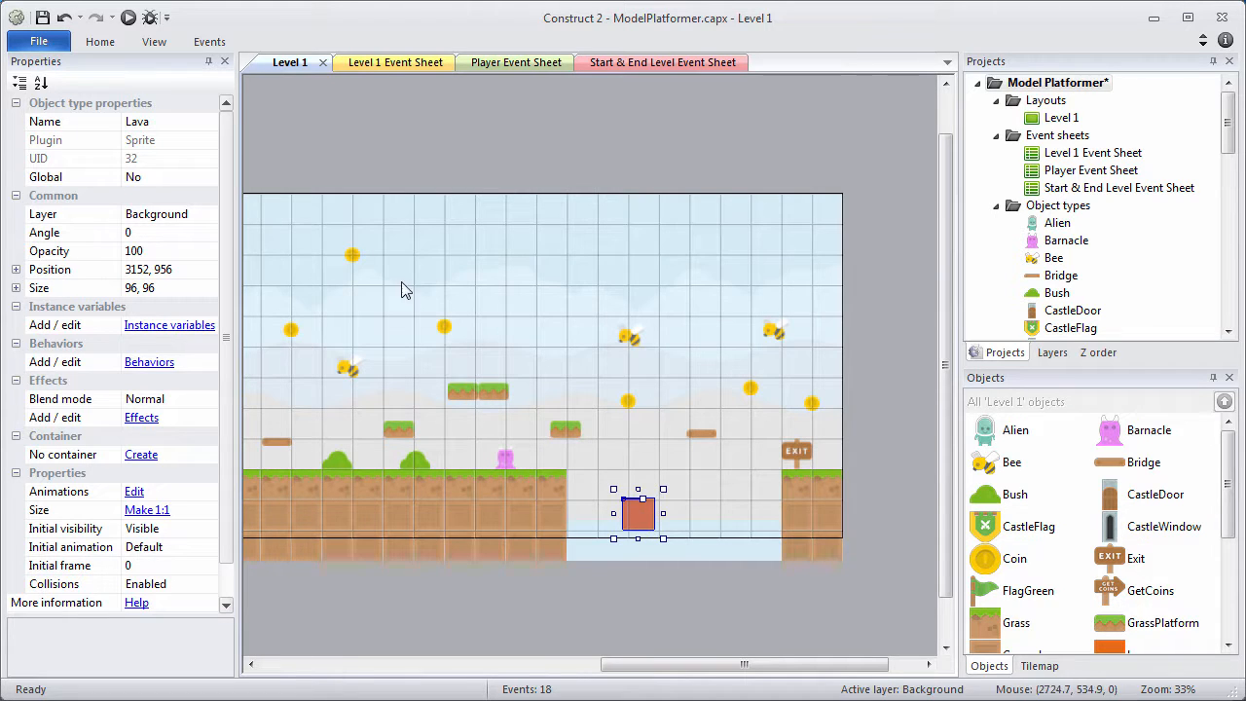
# Enable snap to grid and line the bottom of the ground gap with a row of seven Lava tiles
pyautogui.click(155, 41)
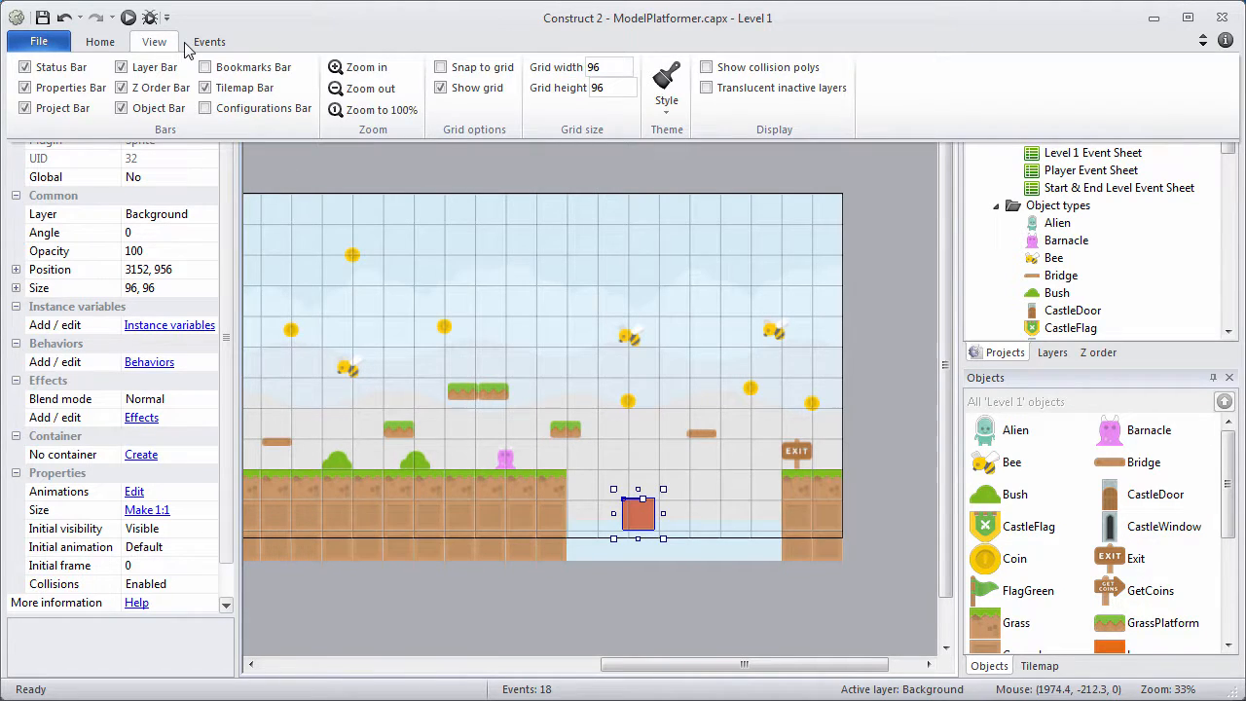
pyautogui.click(634, 510)
pyautogui.moveTo(625, 516); pyautogui.dragTo(751, 548)
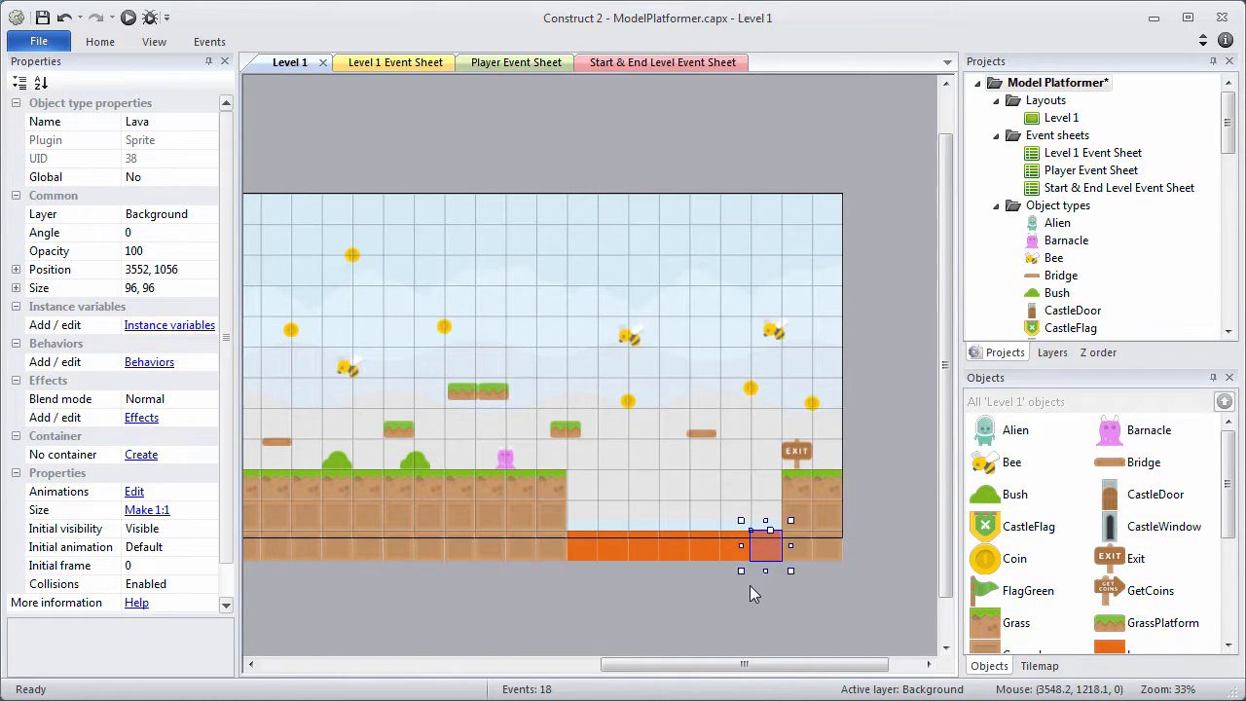
# Select all seven Lava tiles, turn off snap to grid, and nudge the row slightly upward in the gap
pyautogui.click(750, 585)
pyautogui.click(762, 556)
pyautogui.keyDown('shift'); pyautogui.click(735, 551); pyautogui.keyUp('shift')
pyautogui.keyDown('shift'); pyautogui.click(706, 560); pyautogui.keyUp('shift')
pyautogui.keyDown('shift'); pyautogui.click(668, 552); pyautogui.keyUp('shift')
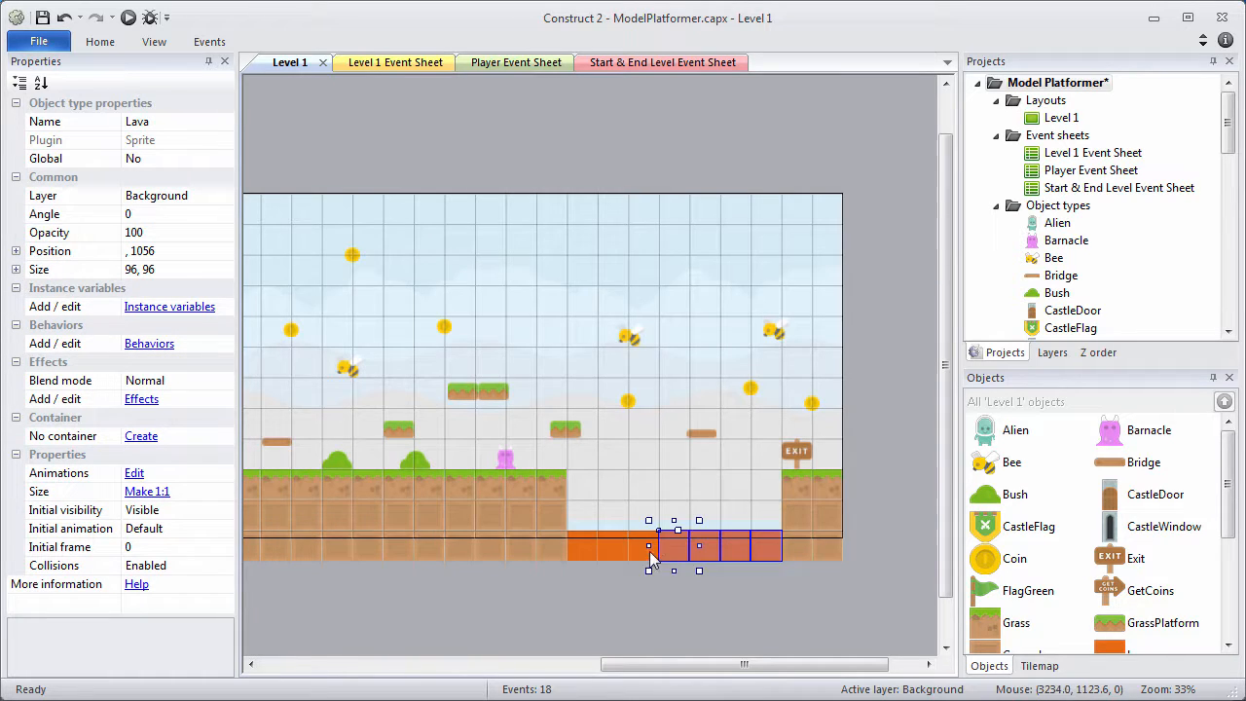
pyautogui.keyDown('shift'); pyautogui.click(642, 552); pyautogui.keyUp('shift')
pyautogui.keyDown('shift'); pyautogui.click(611, 555); pyautogui.keyUp('shift')
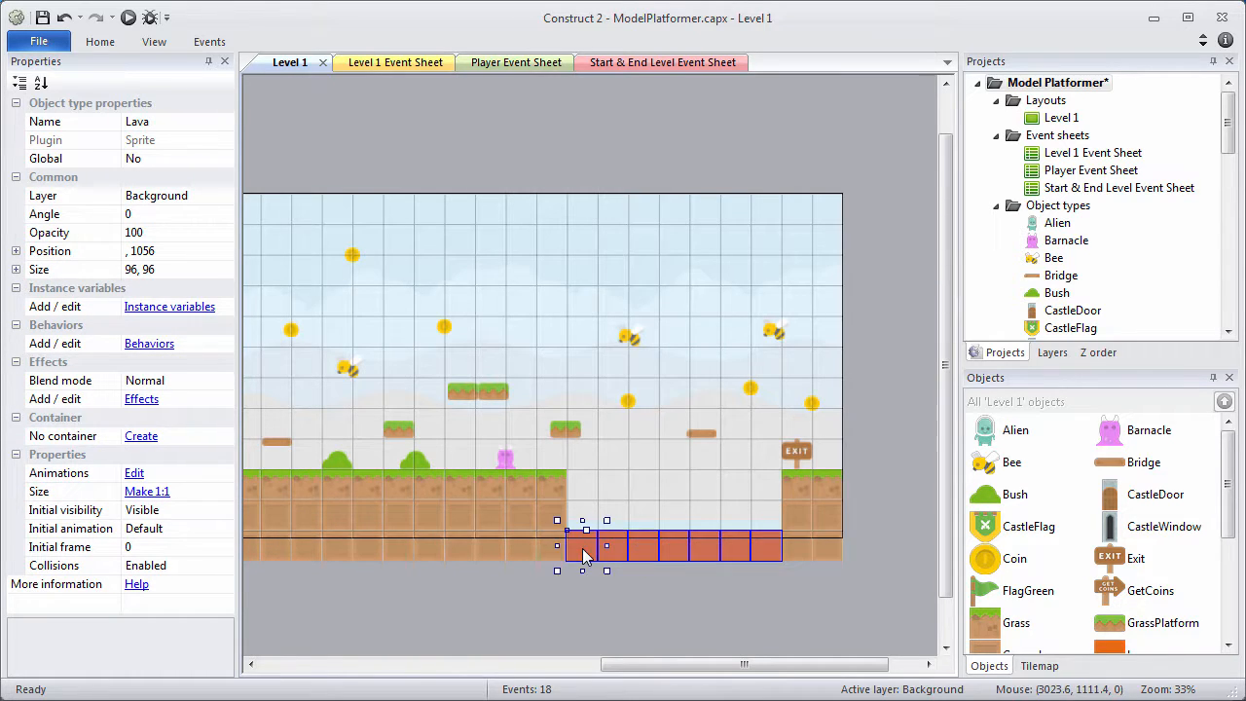
pyautogui.keyDown('shift'); pyautogui.click(582, 552); pyautogui.keyUp('shift')
pyautogui.click(158, 48)
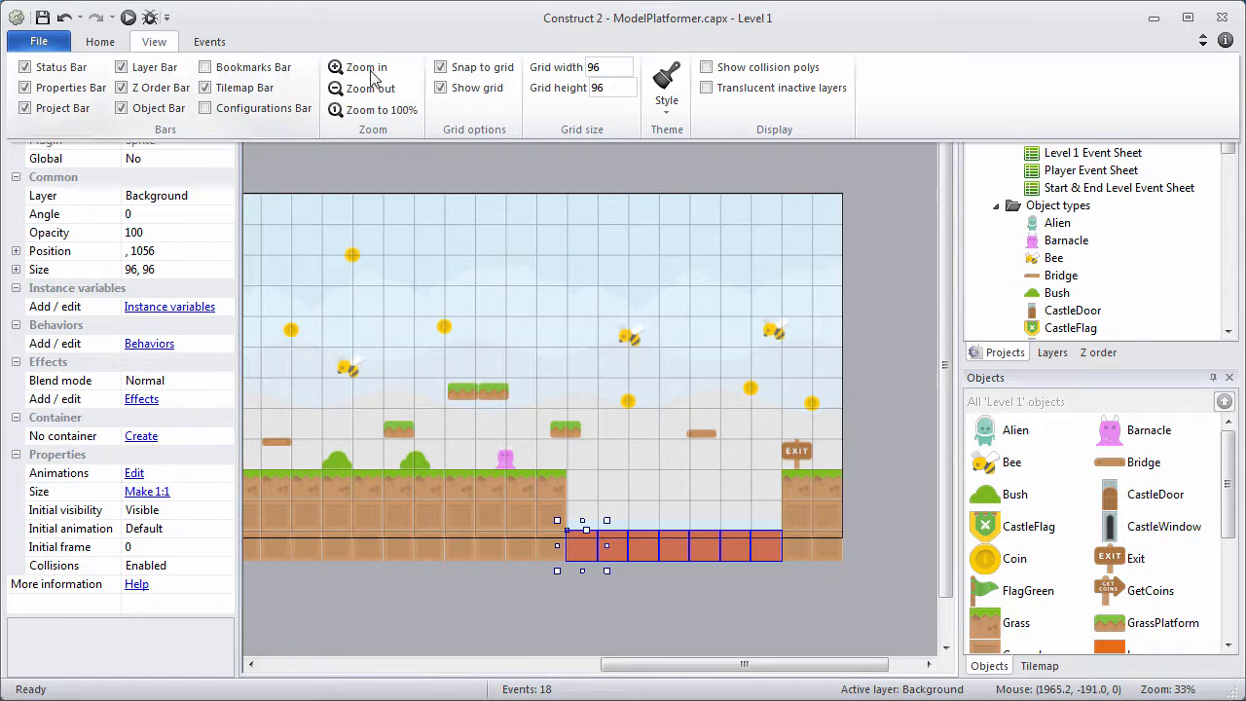
pyautogui.click(437, 67)
pyautogui.press('Up')
pyautogui.press('Up')
pyautogui.press('Up')
pyautogui.press('Up')
pyautogui.press('Up')
pyautogui.press('Up')
pyautogui.press('Up')
pyautogui.press('Up')
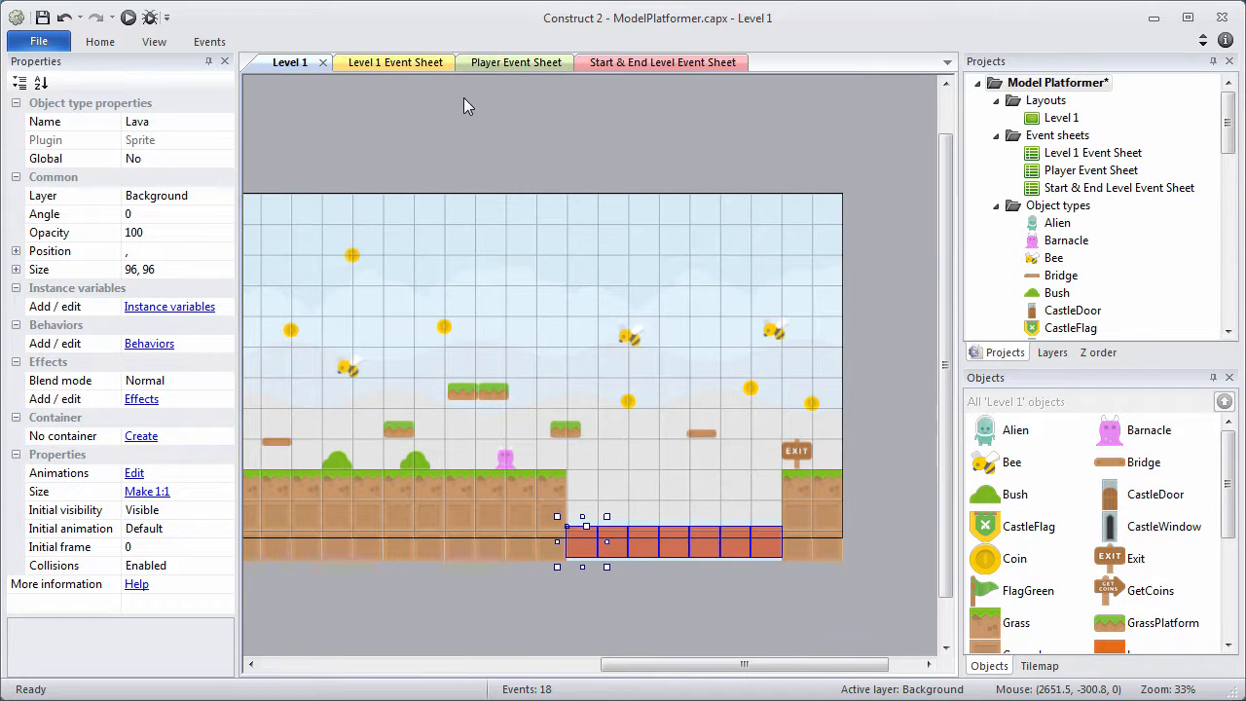
pyautogui.press('Up')
pyautogui.press('Up')
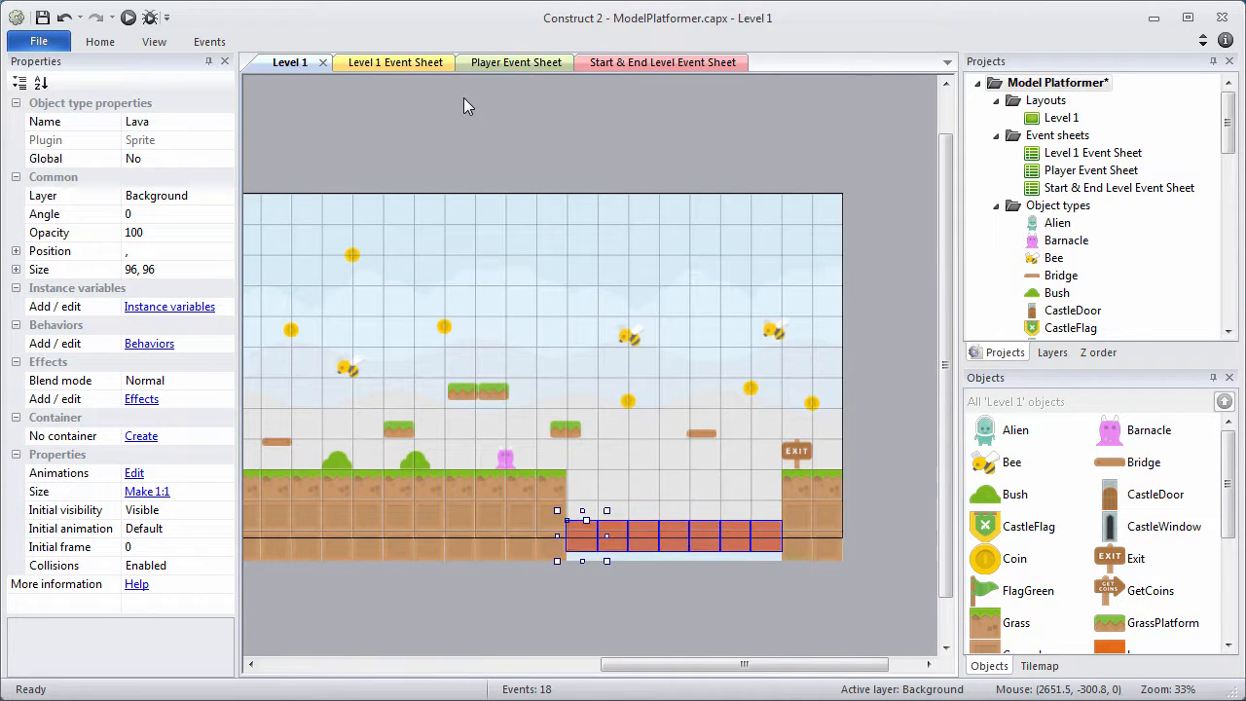
pyautogui.click(722, 603)
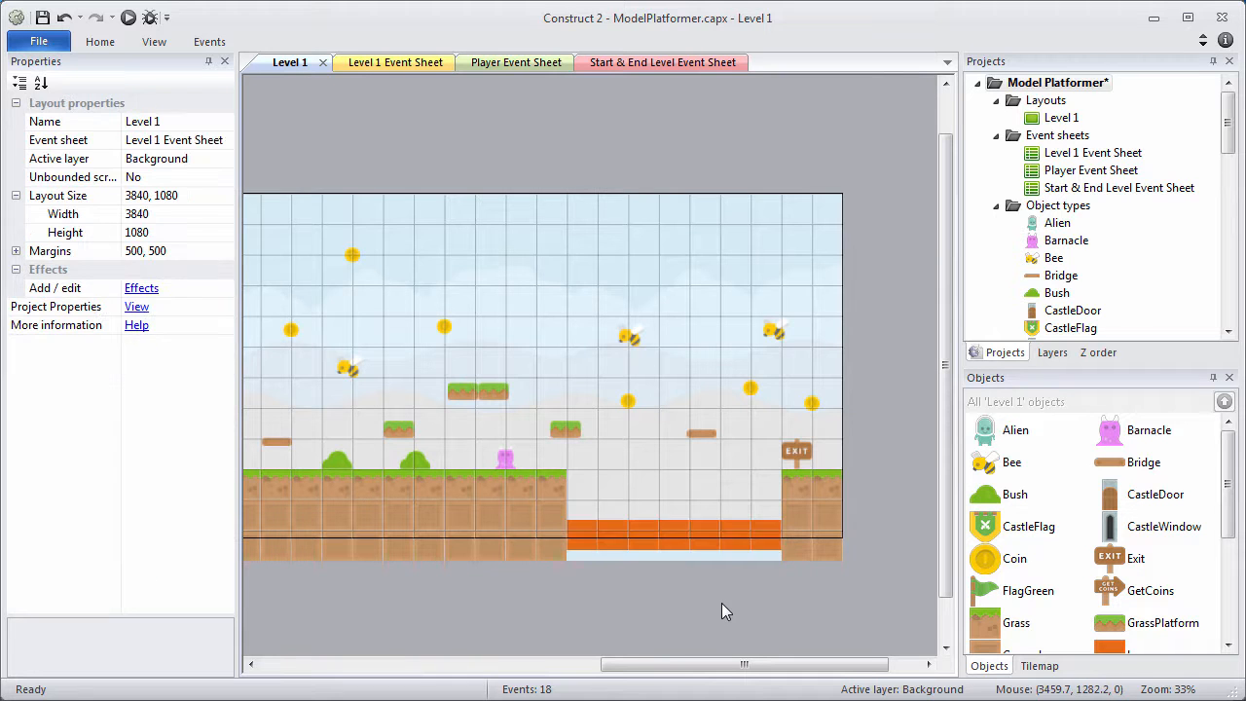
# Make Background the active layer and insert a new Sprite object named LavaTop in the empty area above the layout
pyautogui.click(1053, 353)
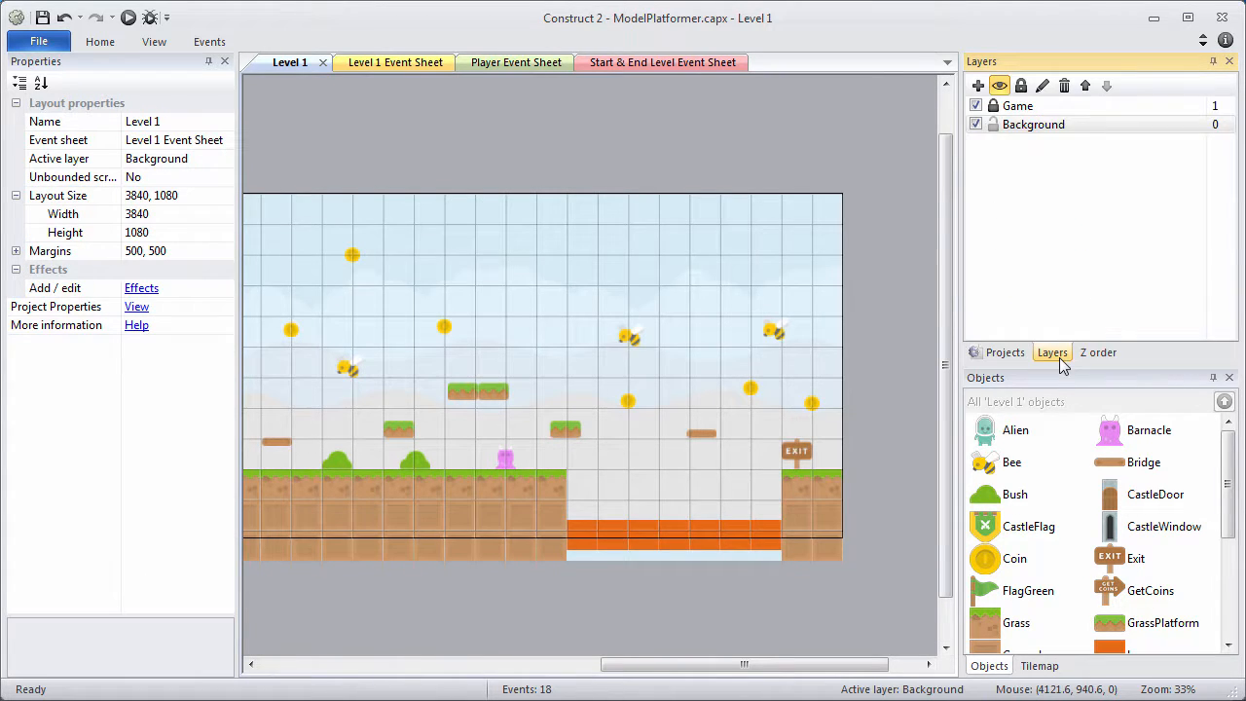
pyautogui.click(1027, 127)
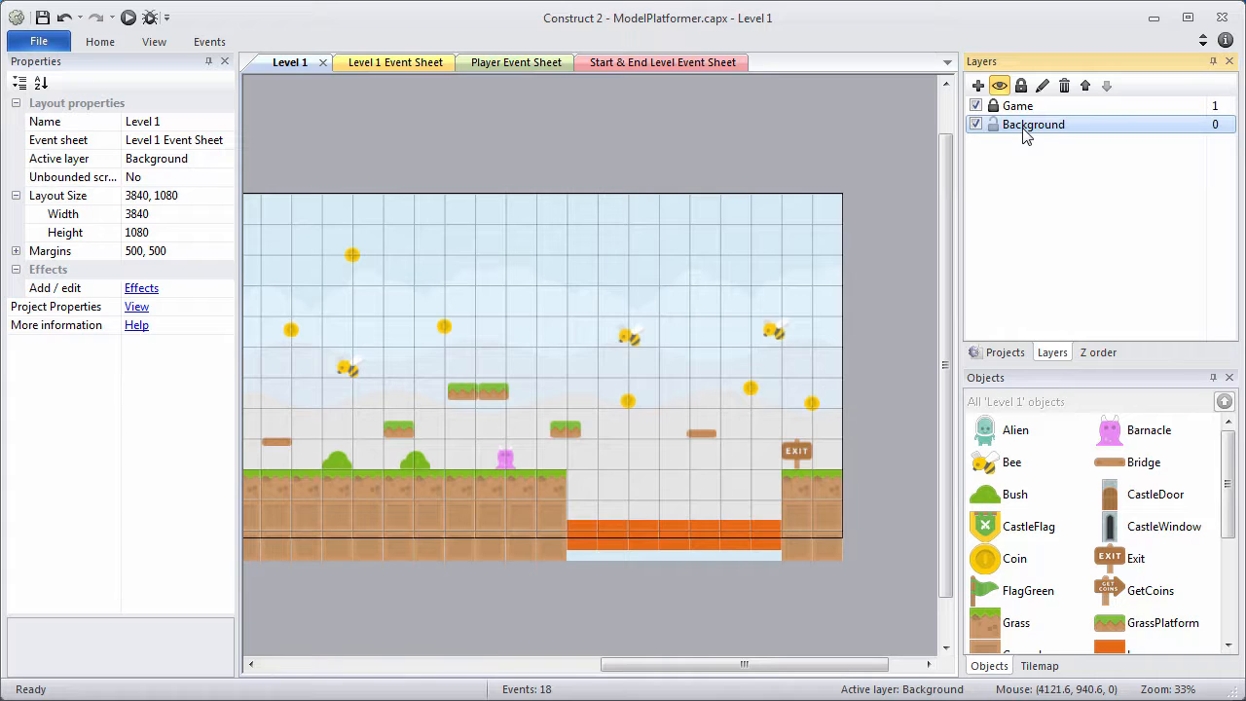
pyautogui.click(1002, 352)
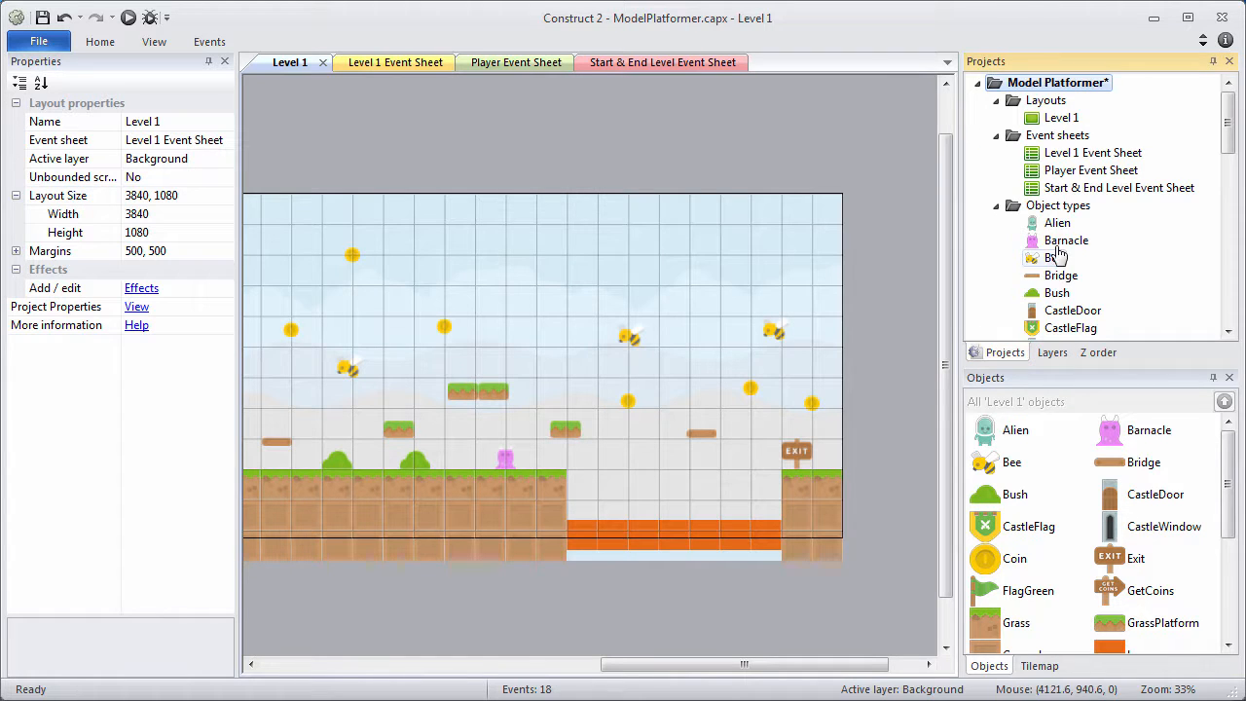
pyautogui.rightClick(1060, 210)
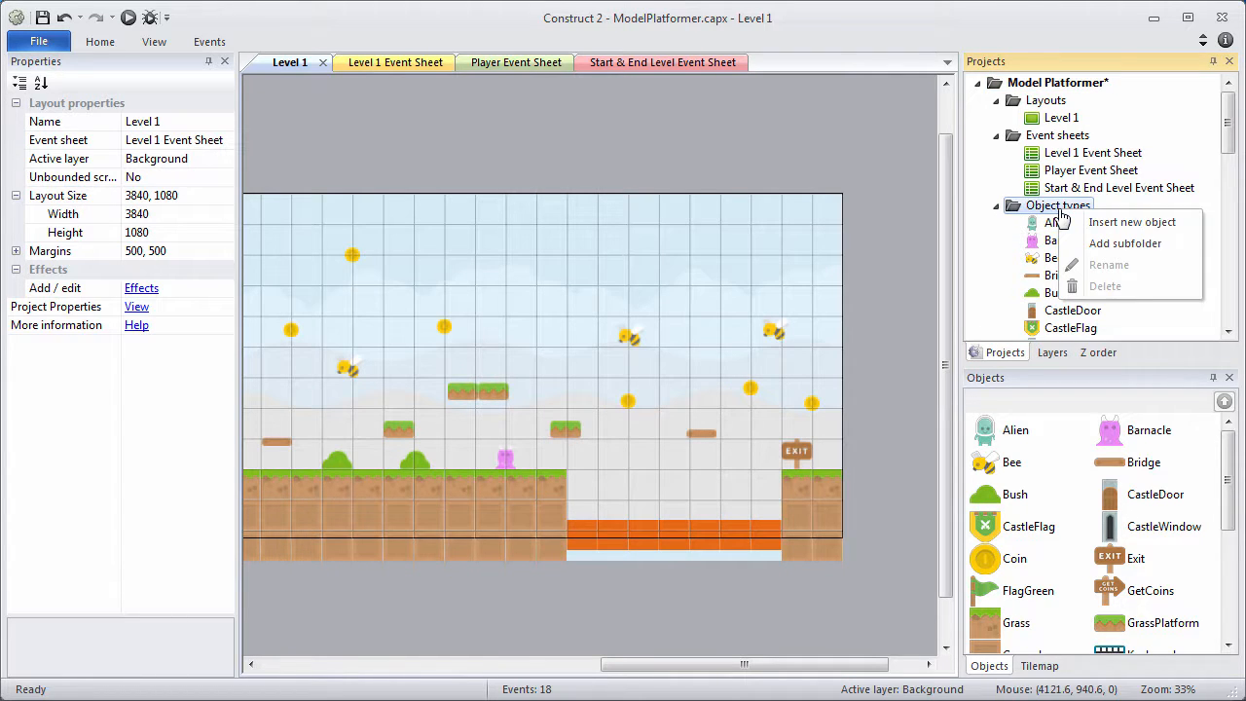
pyautogui.click(1088, 224)
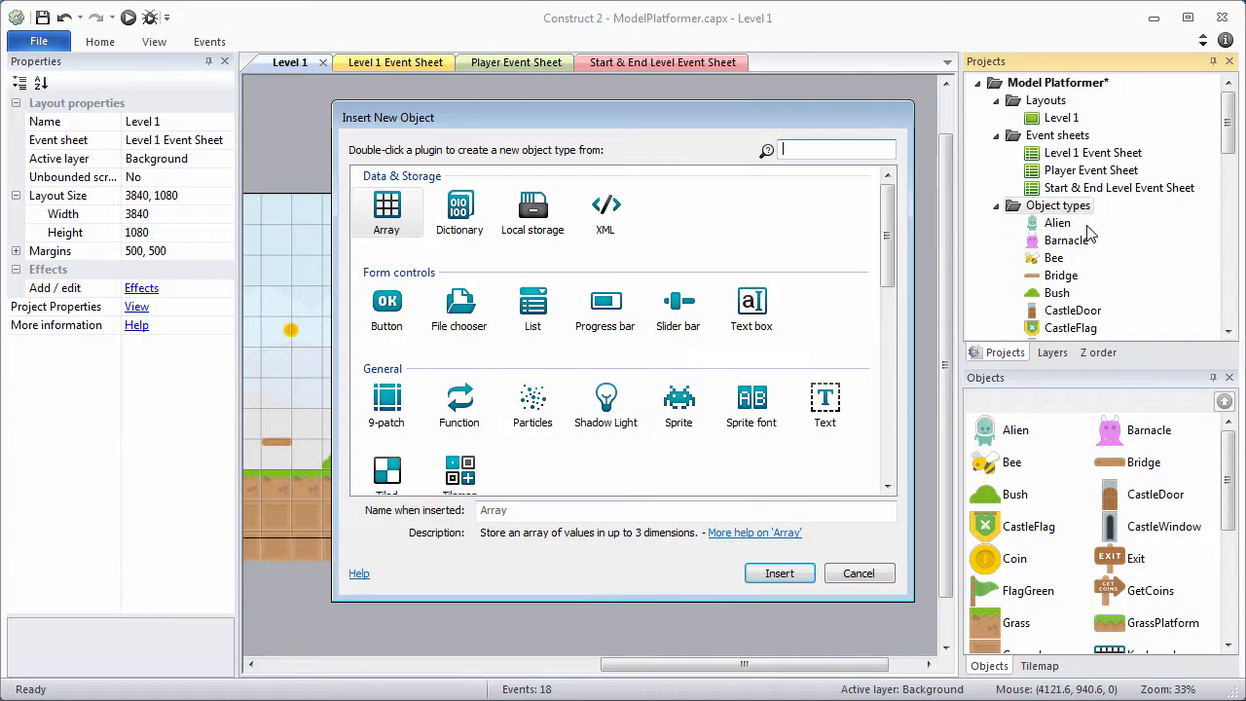
pyautogui.click(678, 404)
pyautogui.click(562, 509)
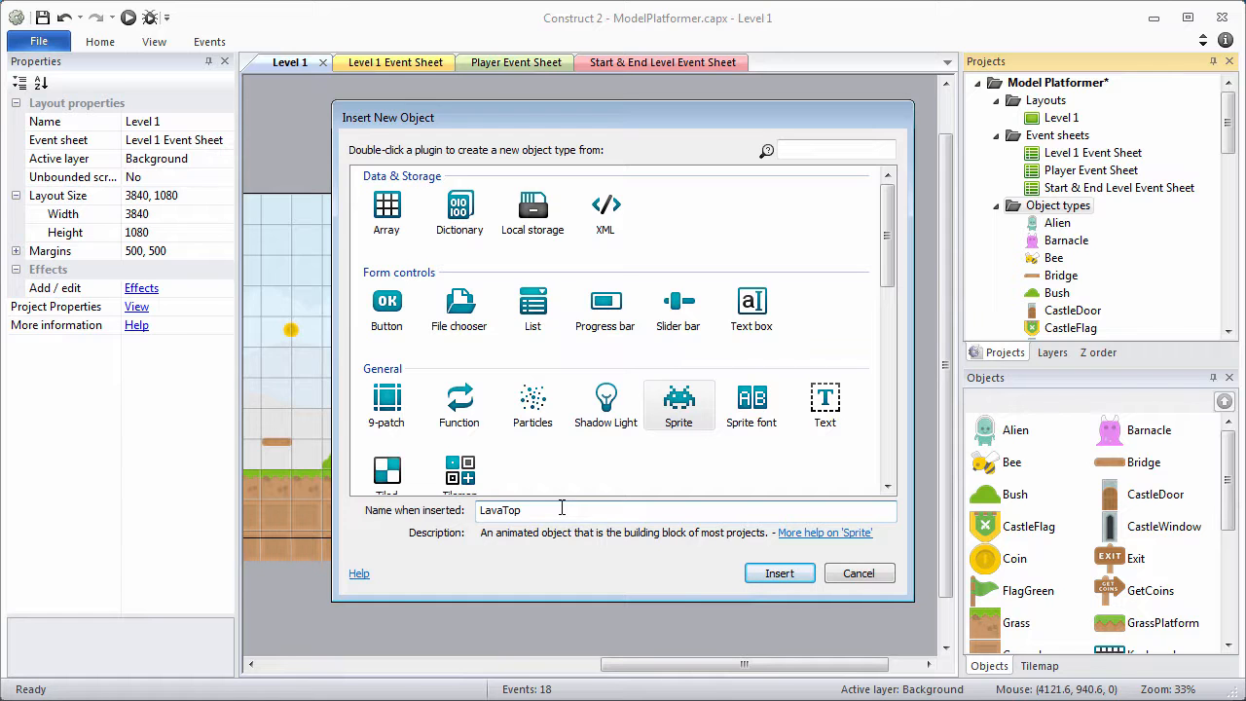
pyautogui.press('Return')
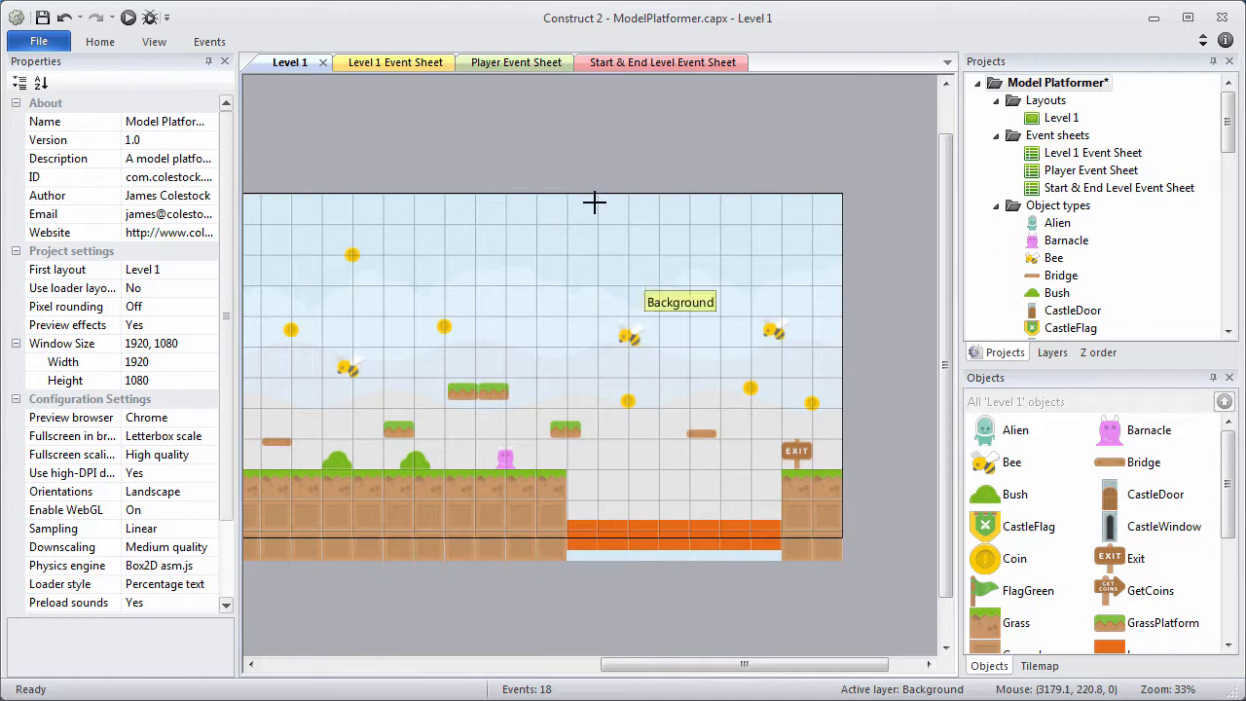
pyautogui.click(542, 161)
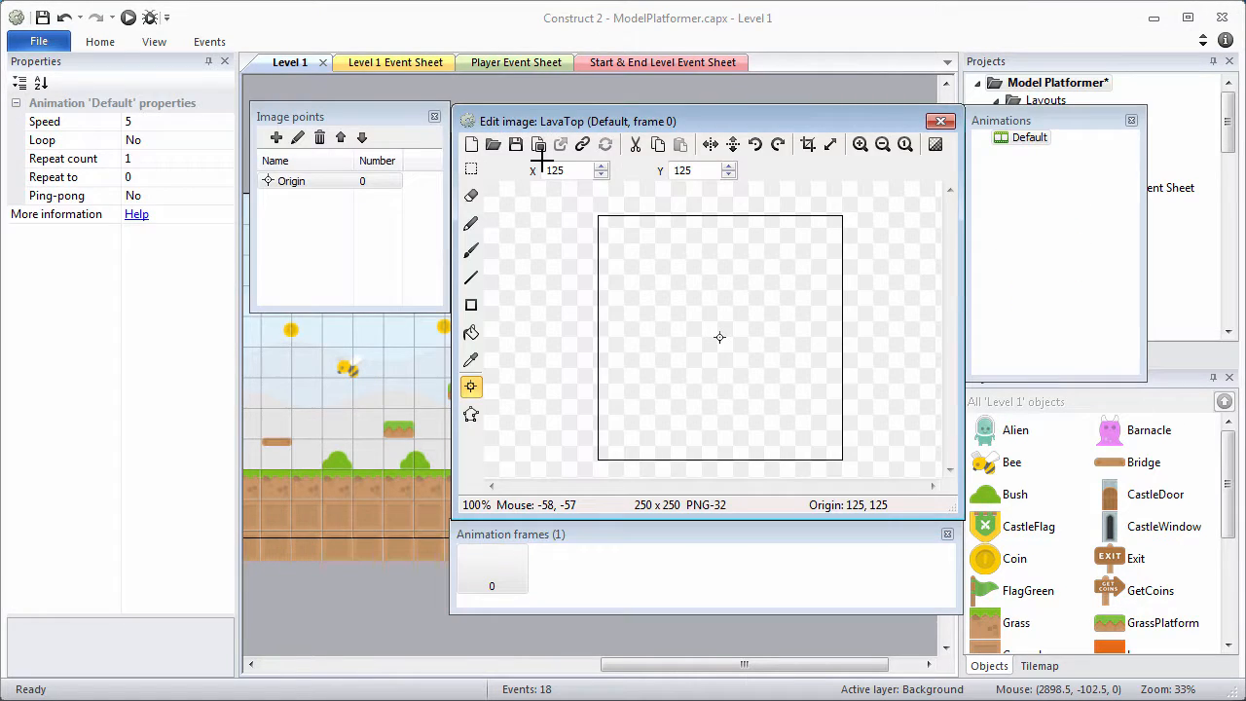
# Load the wavy lava image from the assets folder into LavaTop and guess its collision polygon shape
pyautogui.click(493, 144)
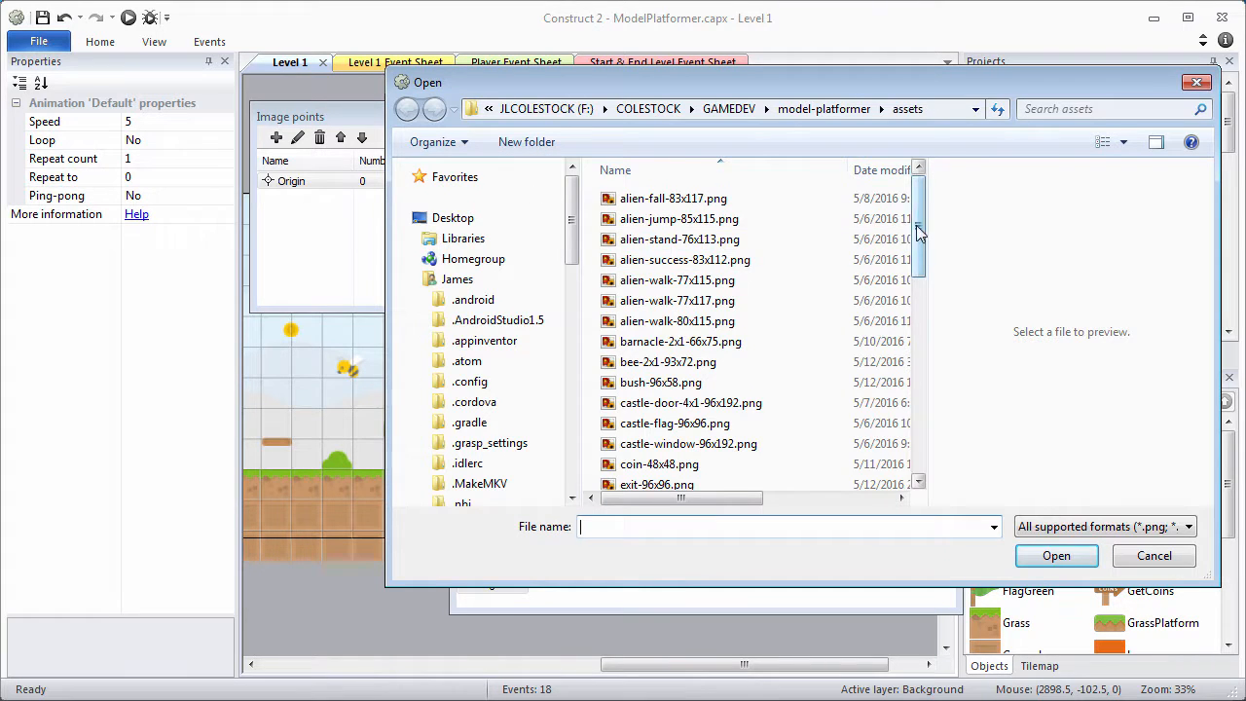
pyautogui.moveTo(919, 225); pyautogui.dragTo(922, 308)
pyautogui.doubleClick(704, 404)
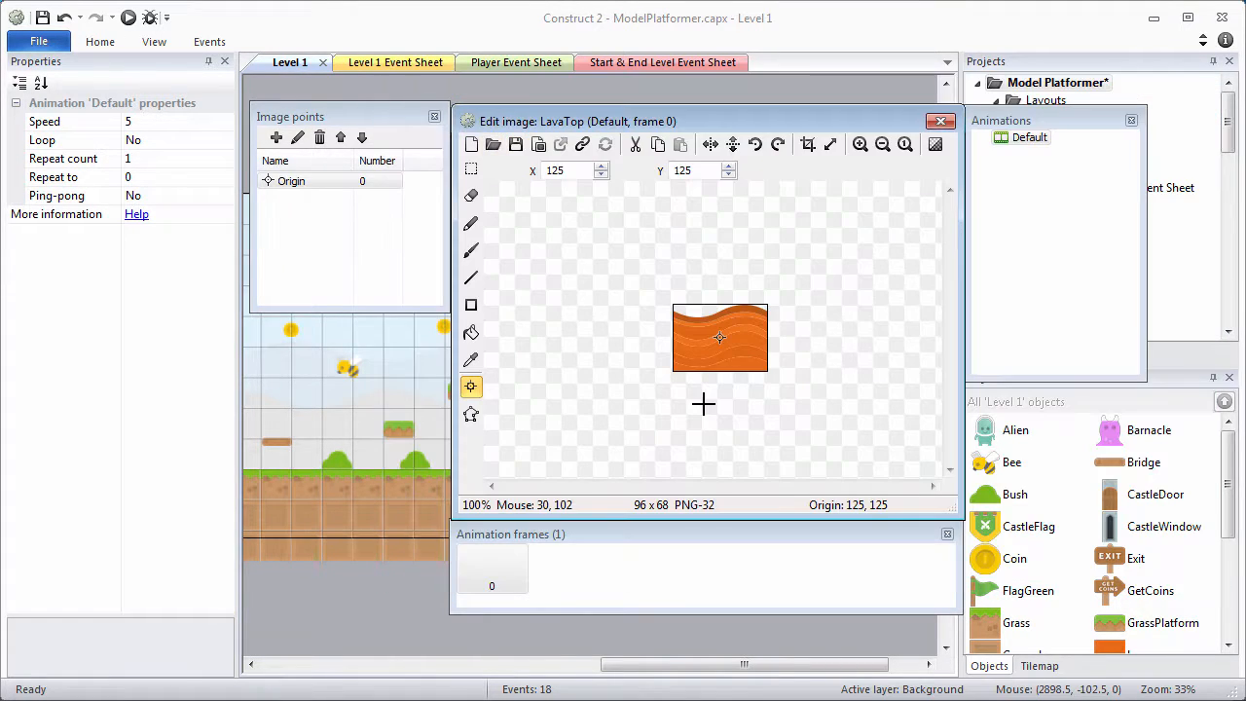
pyautogui.click(471, 416)
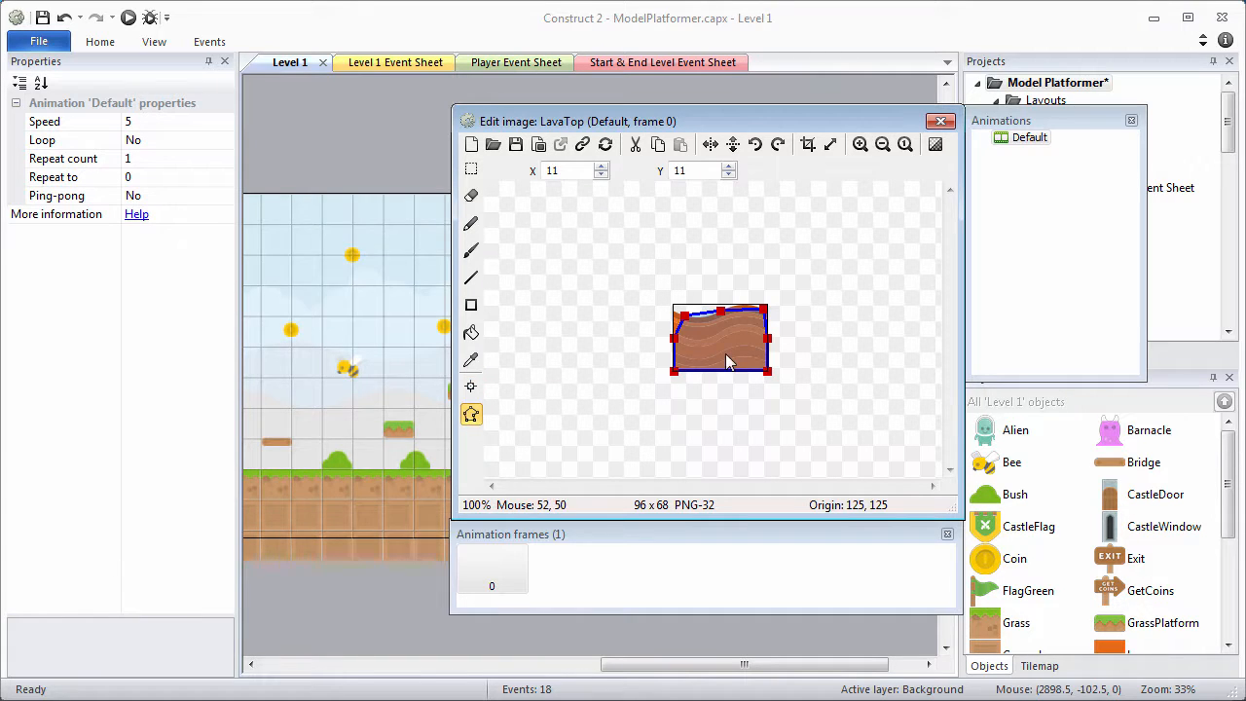
pyautogui.rightClick(729, 362)
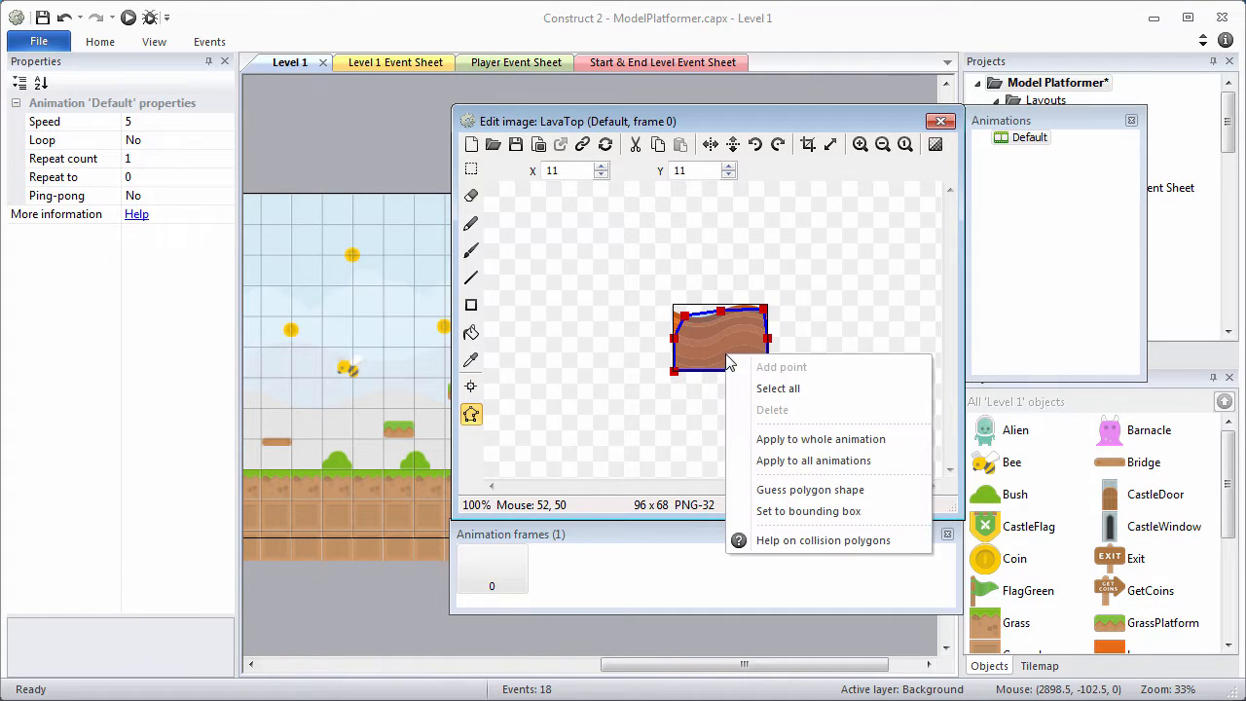
pyautogui.click(798, 490)
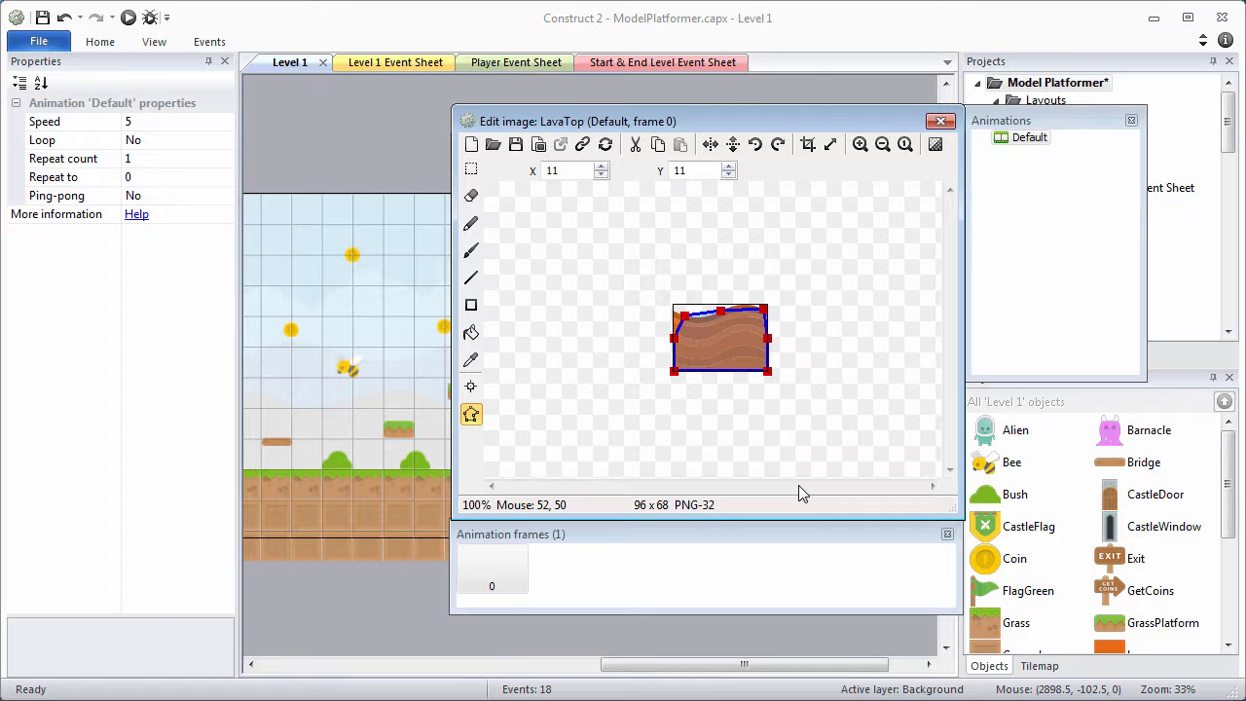
# Set the LavaTop image's origin point to X 0, Y 68 and close the image editor
pyautogui.click(471, 386)
pyautogui.moveTo(564, 179); pyautogui.dragTo(530, 169)
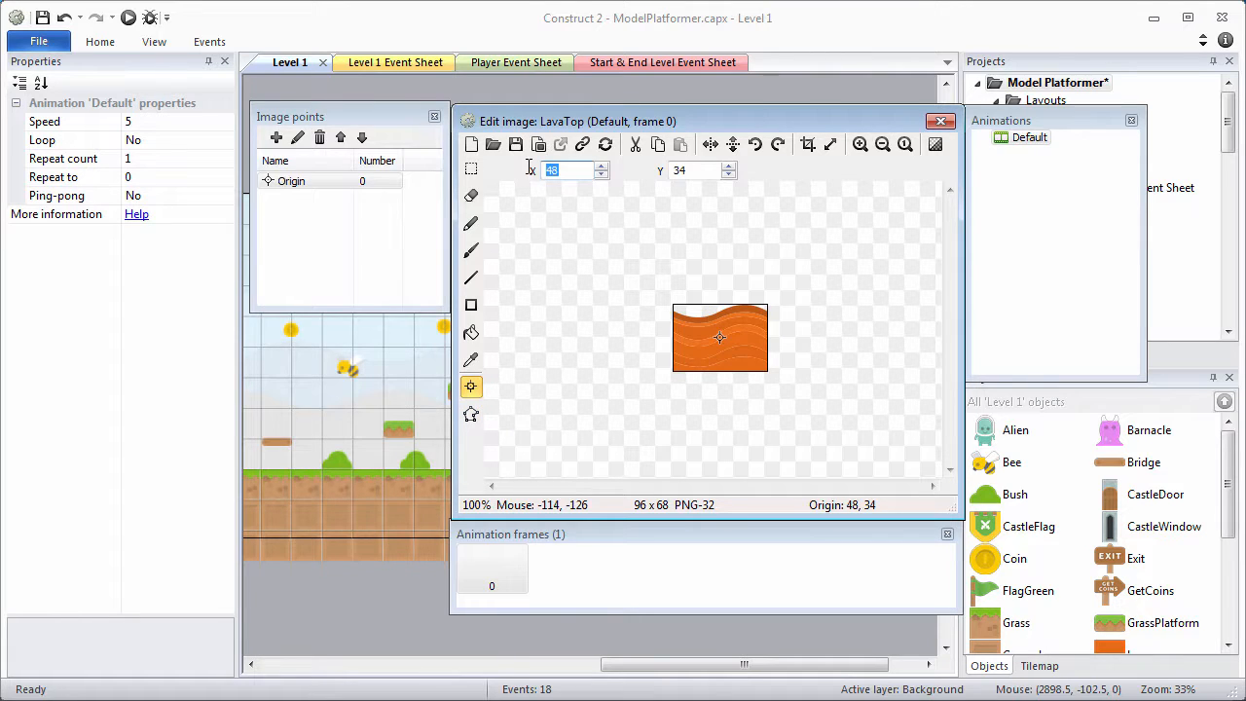
pyautogui.write('0')
pyautogui.press('Tab')
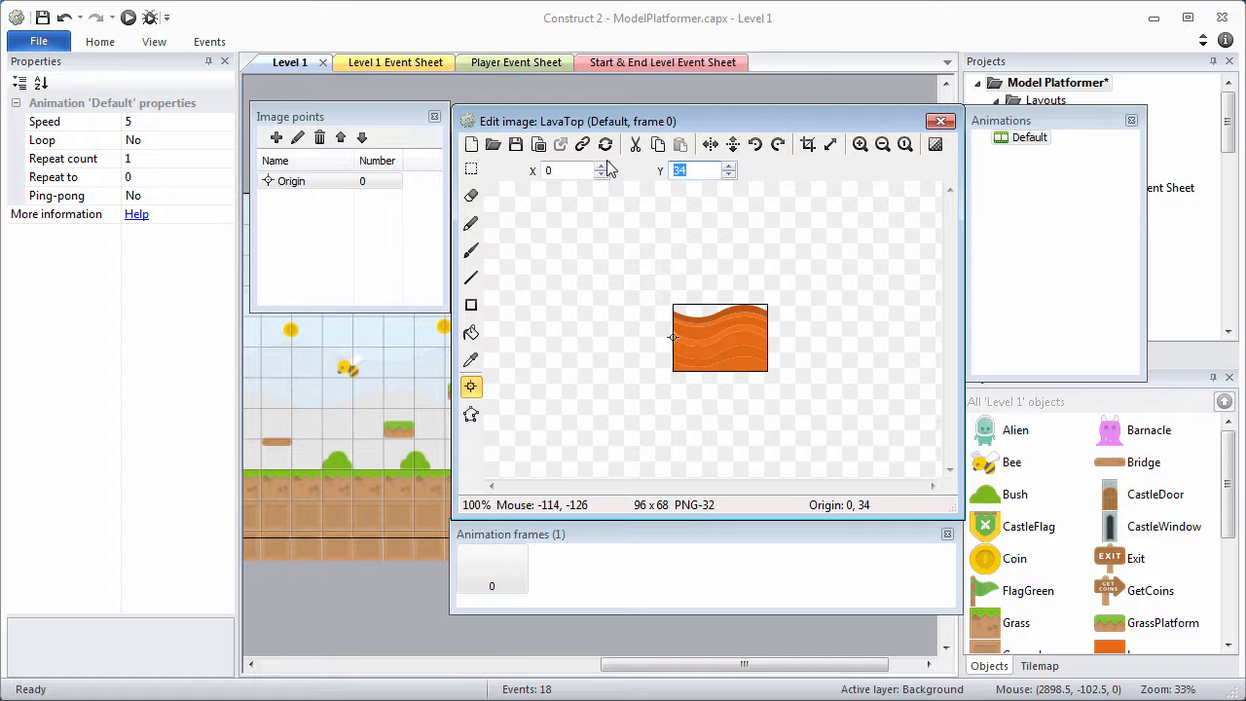
pyautogui.write('68')
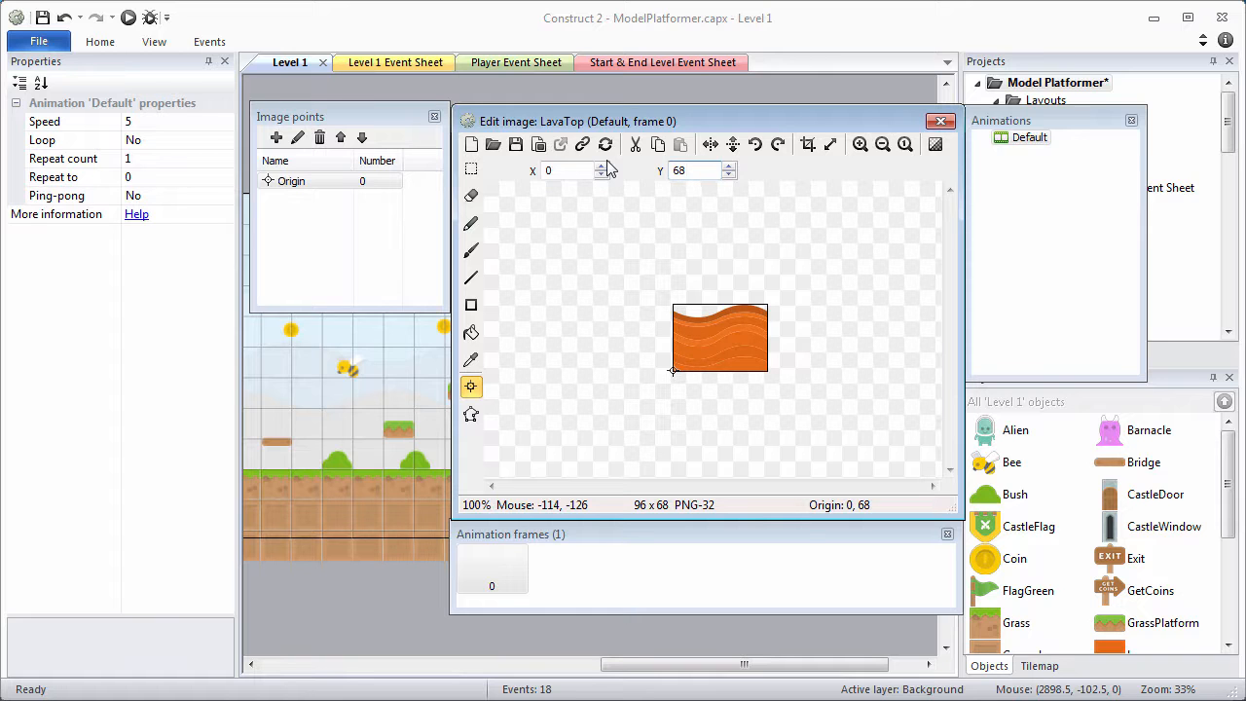
pyautogui.click(941, 121)
# Add the LavaTop sprite to the Enemies family
pyautogui.click(1098, 88)
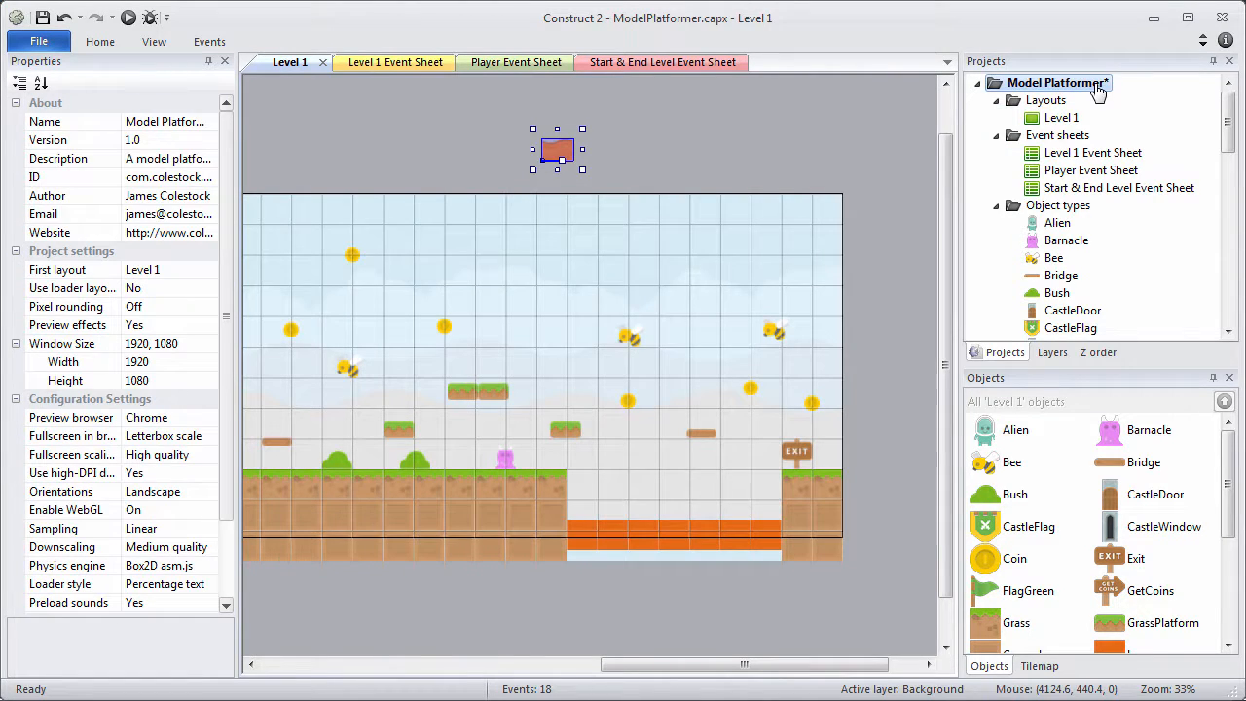
pyautogui.moveTo(1229, 133); pyautogui.dragTo(1227, 246)
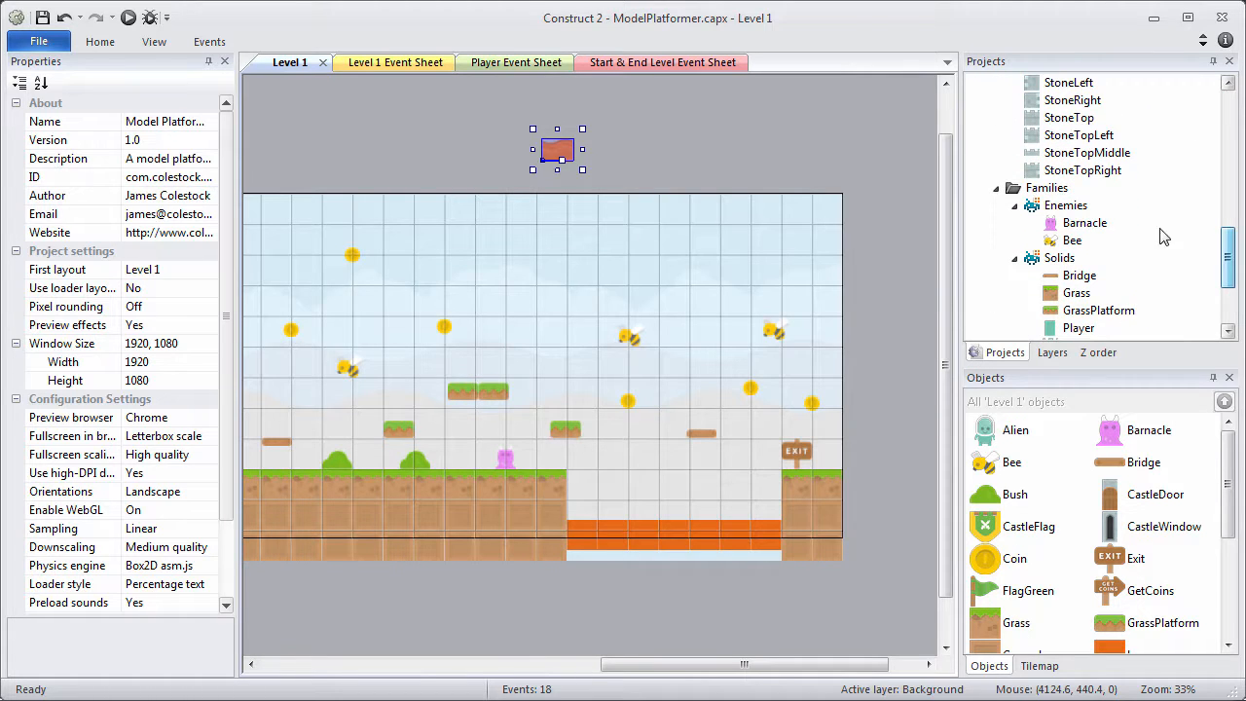
pyautogui.click(1071, 206)
pyautogui.rightClick(1071, 206)
pyautogui.click(1120, 284)
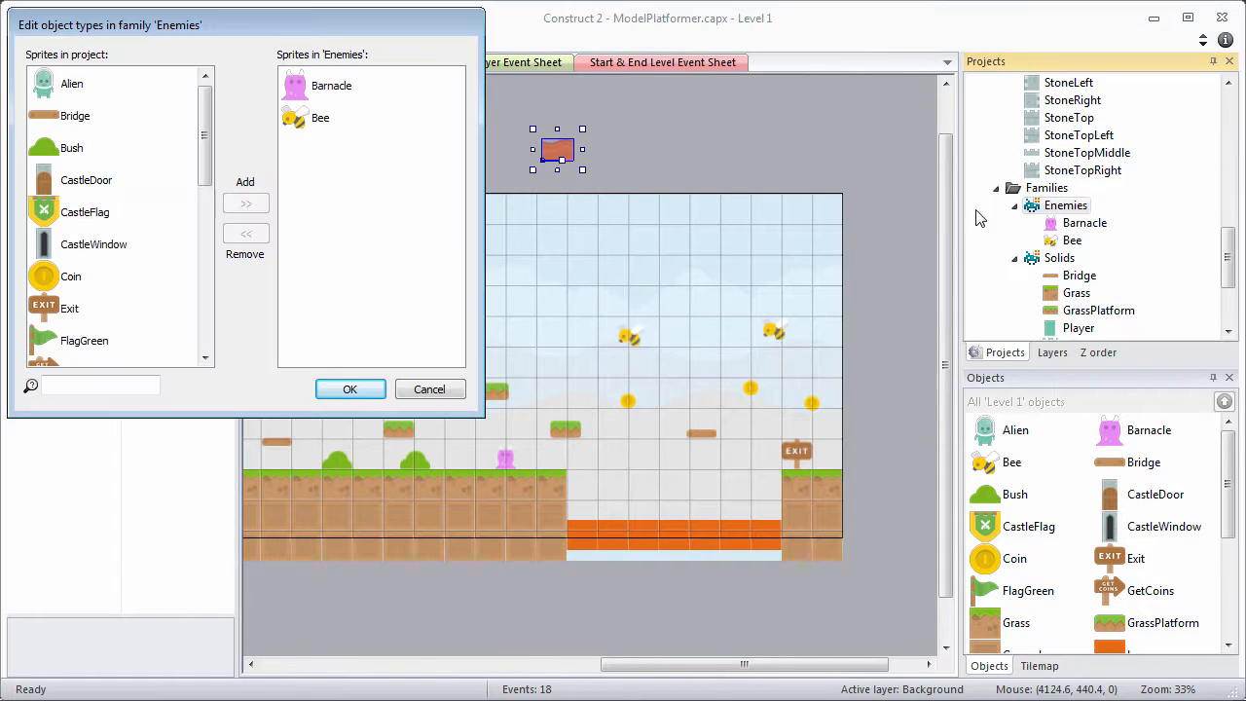
pyautogui.moveTo(206, 117); pyautogui.dragTo(146, 213)
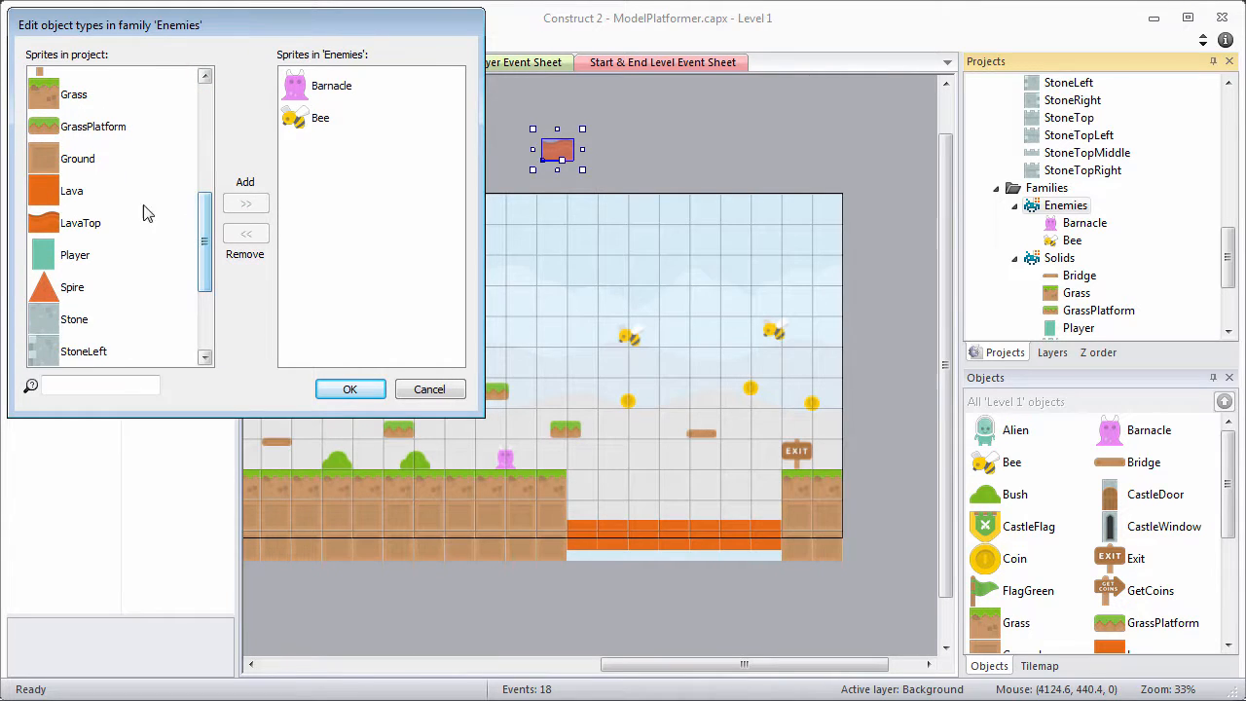
pyautogui.click(93, 220)
pyautogui.click(246, 204)
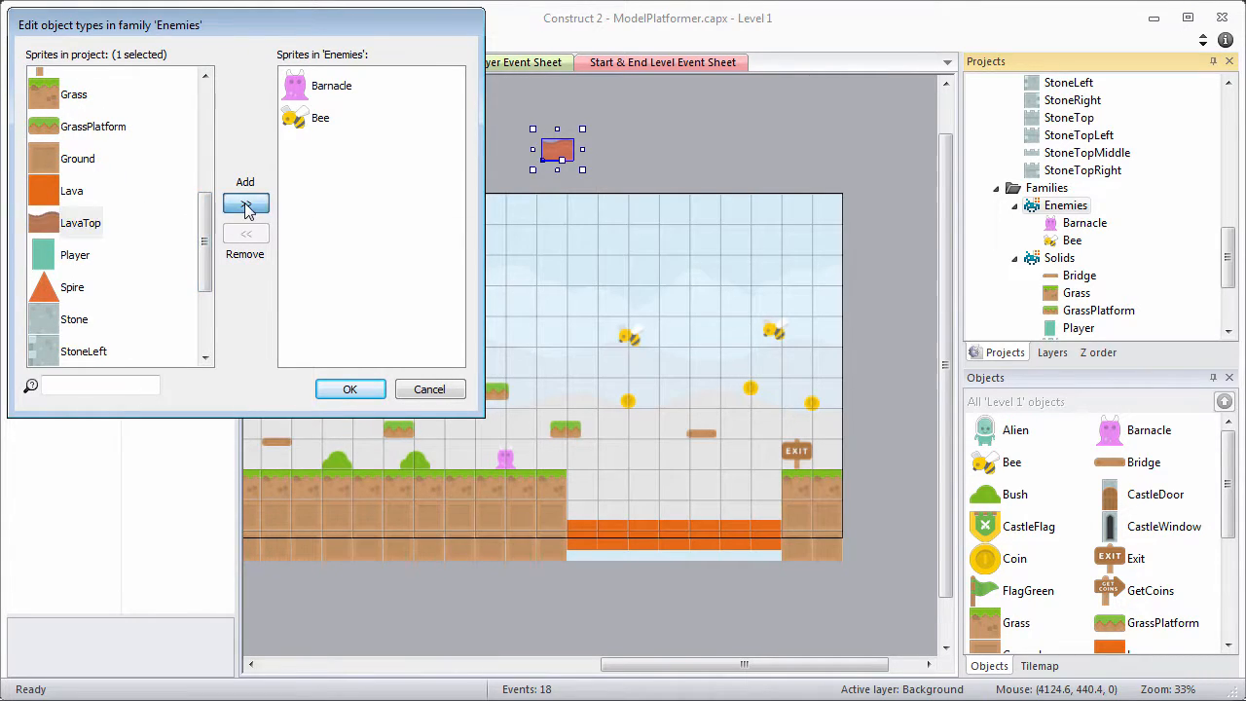
pyautogui.click(350, 389)
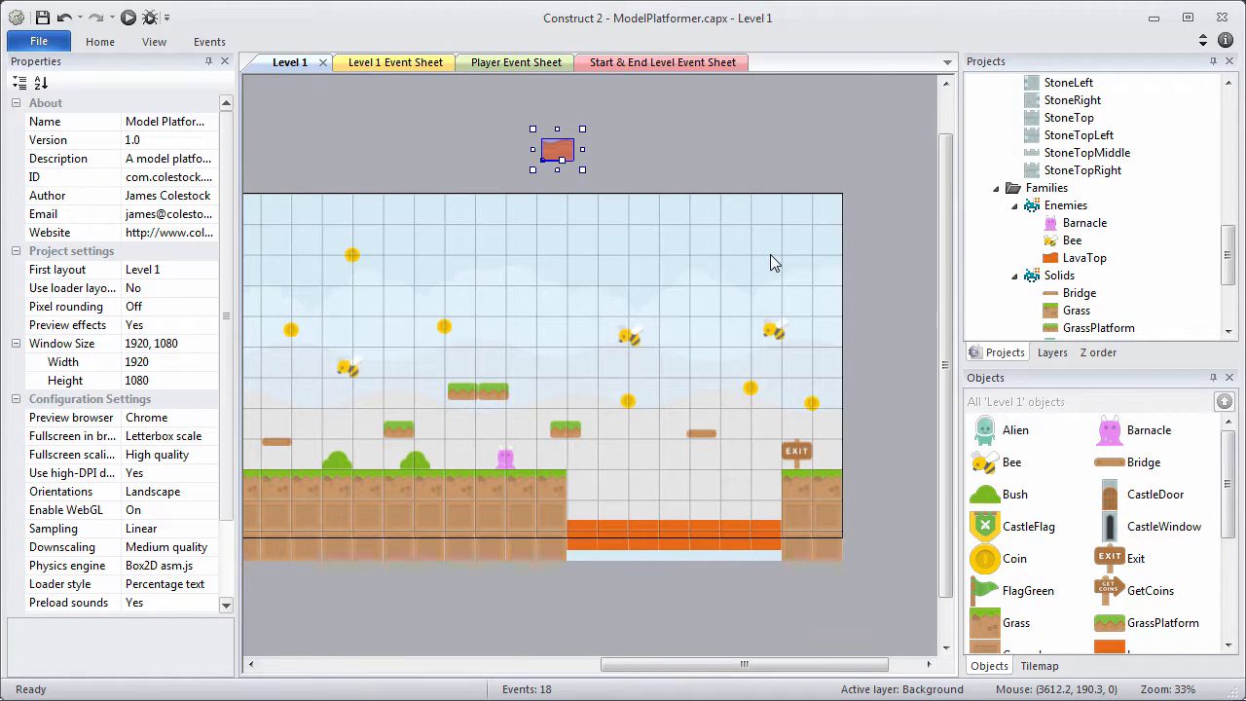
# Open the behaviors of the LavaTop object type and add a Sine behavior
pyautogui.moveTo(1233, 273); pyautogui.dragTo(1229, 215)
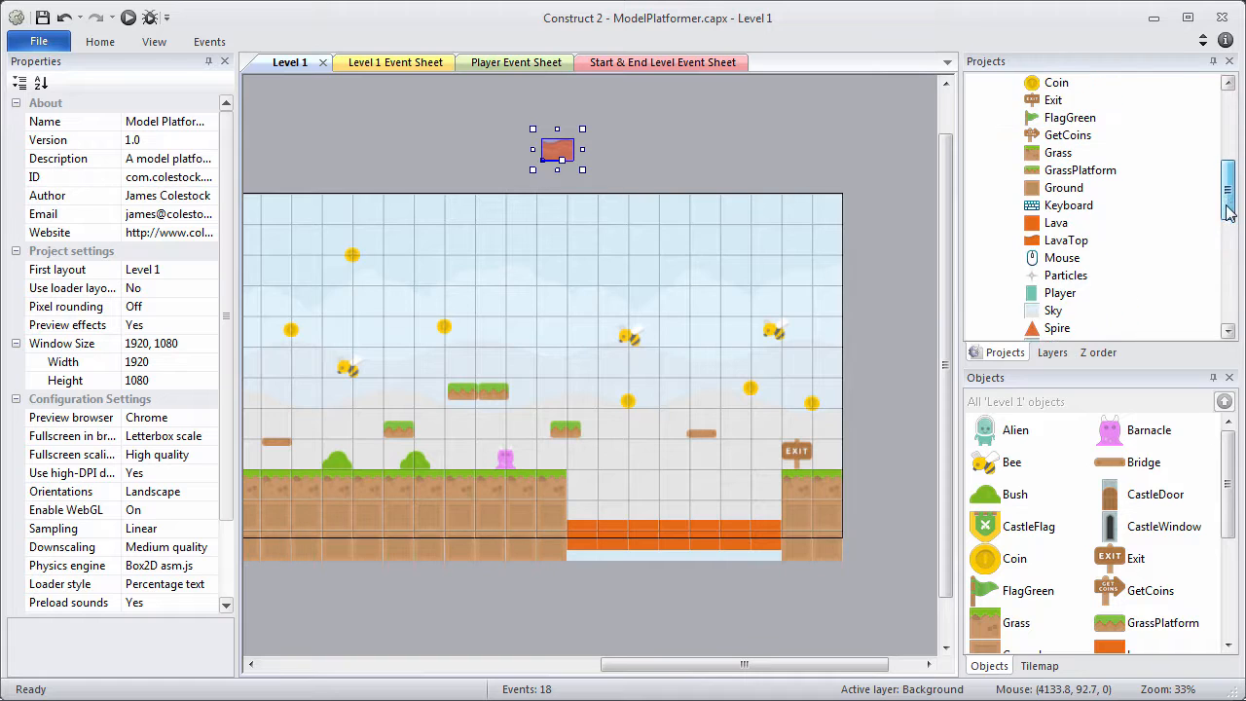
pyautogui.click(1069, 243)
pyautogui.rightClick(1074, 250)
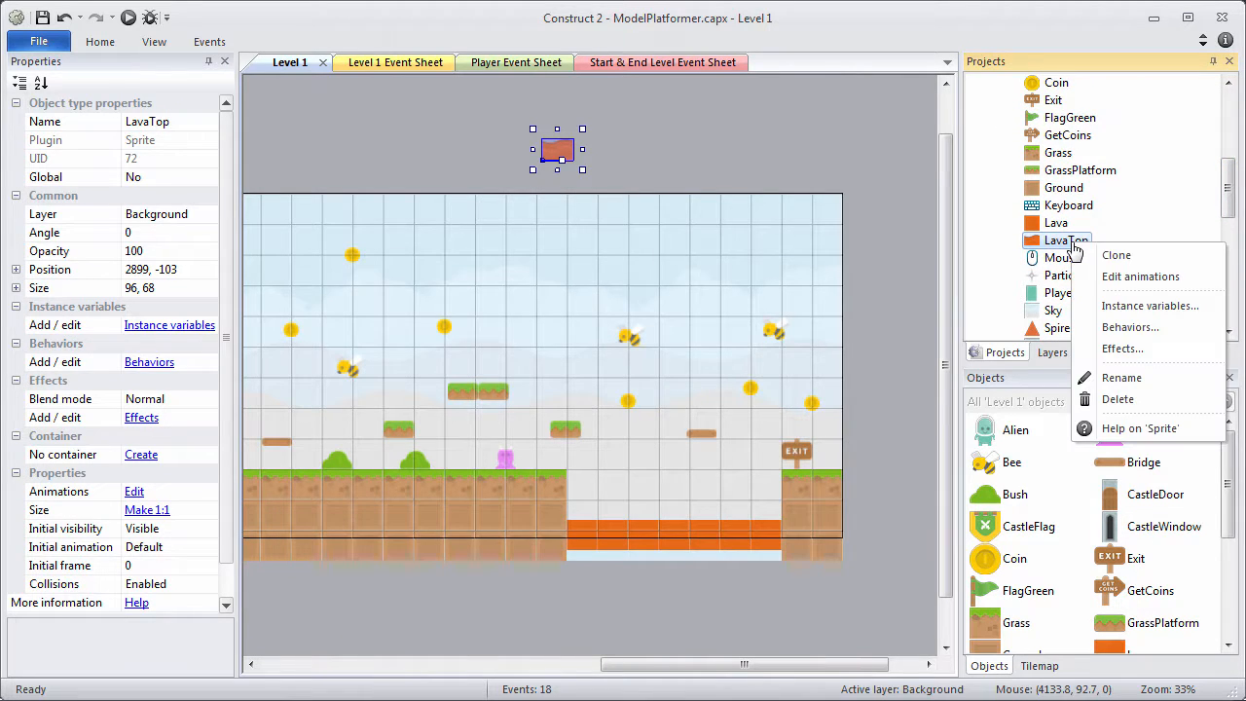
pyautogui.click(1107, 324)
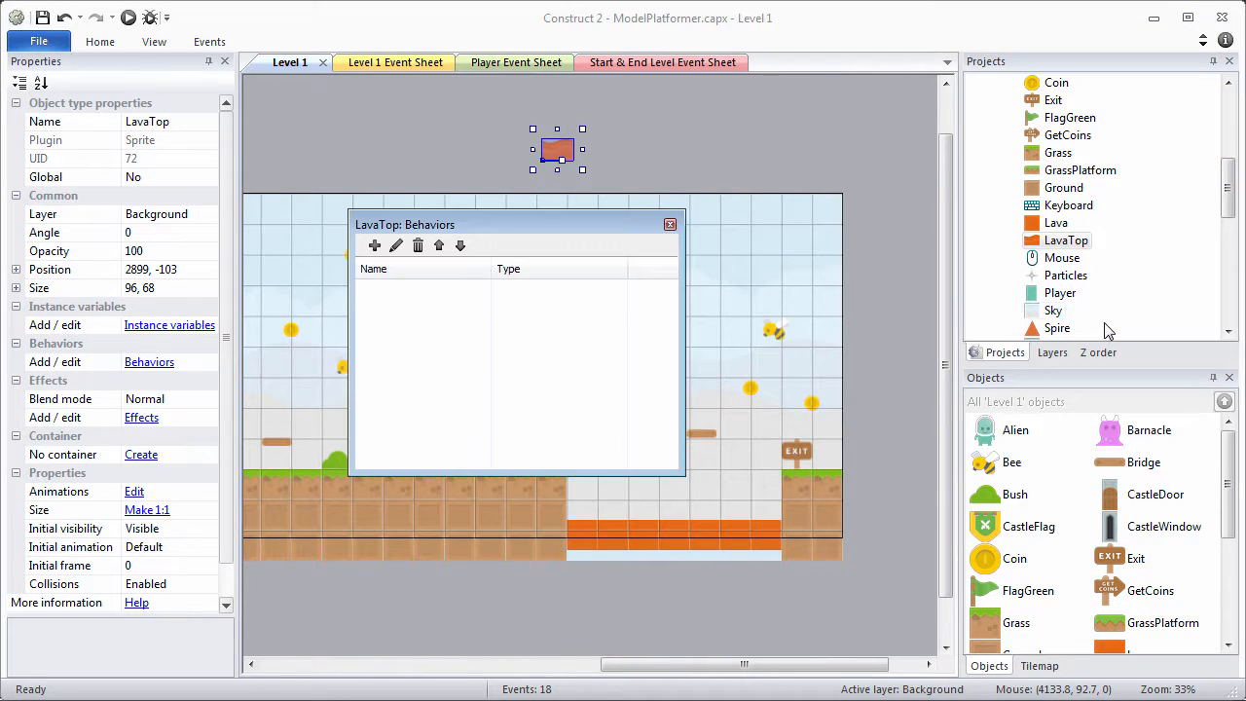
pyautogui.click(375, 245)
pyautogui.moveTo(735, 250); pyautogui.dragTo(735, 362)
pyautogui.click(559, 395)
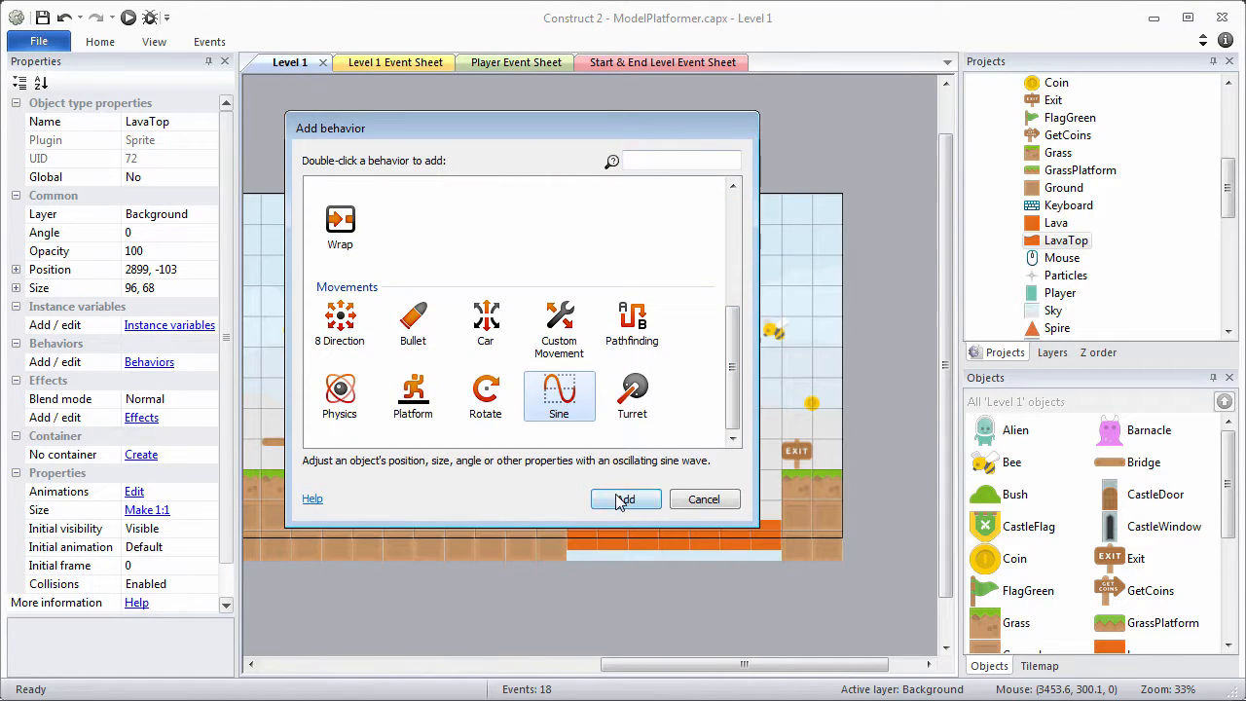
pyautogui.click(620, 497)
# Rename LavaTop's Sine behavior as LavaSideToSide
pyautogui.click(397, 309)
pyautogui.rightClick(397, 309)
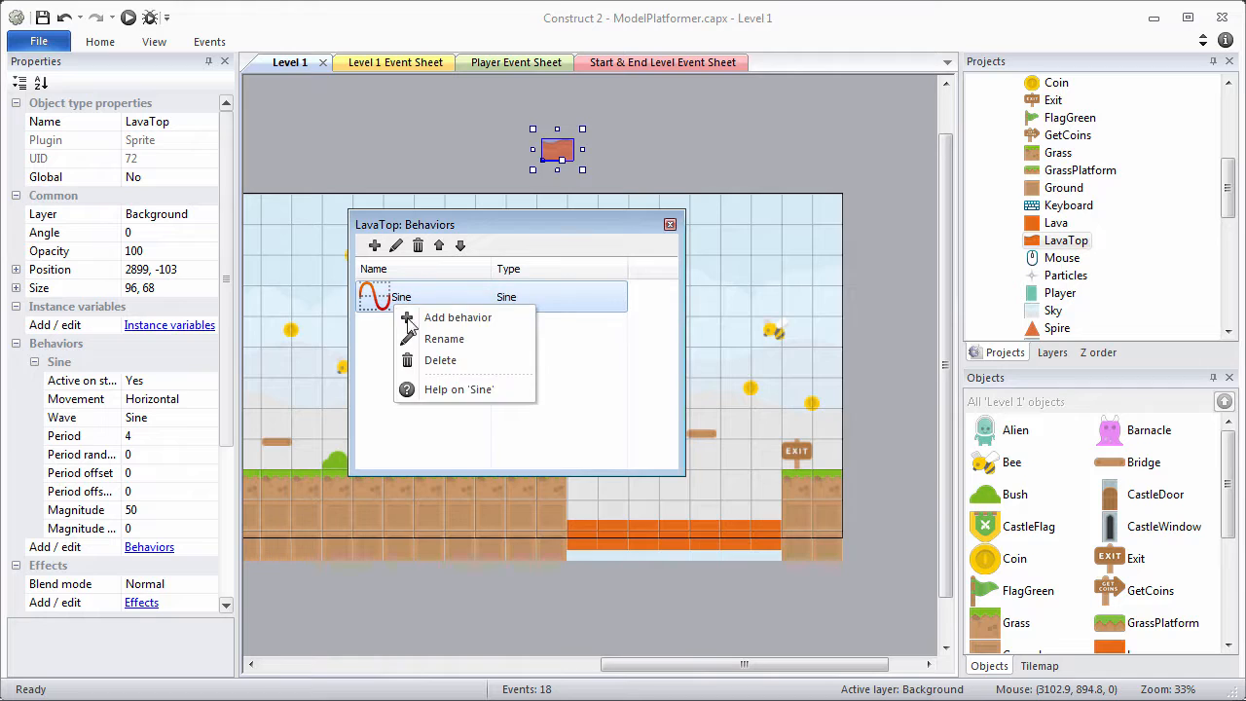
pyautogui.click(418, 339)
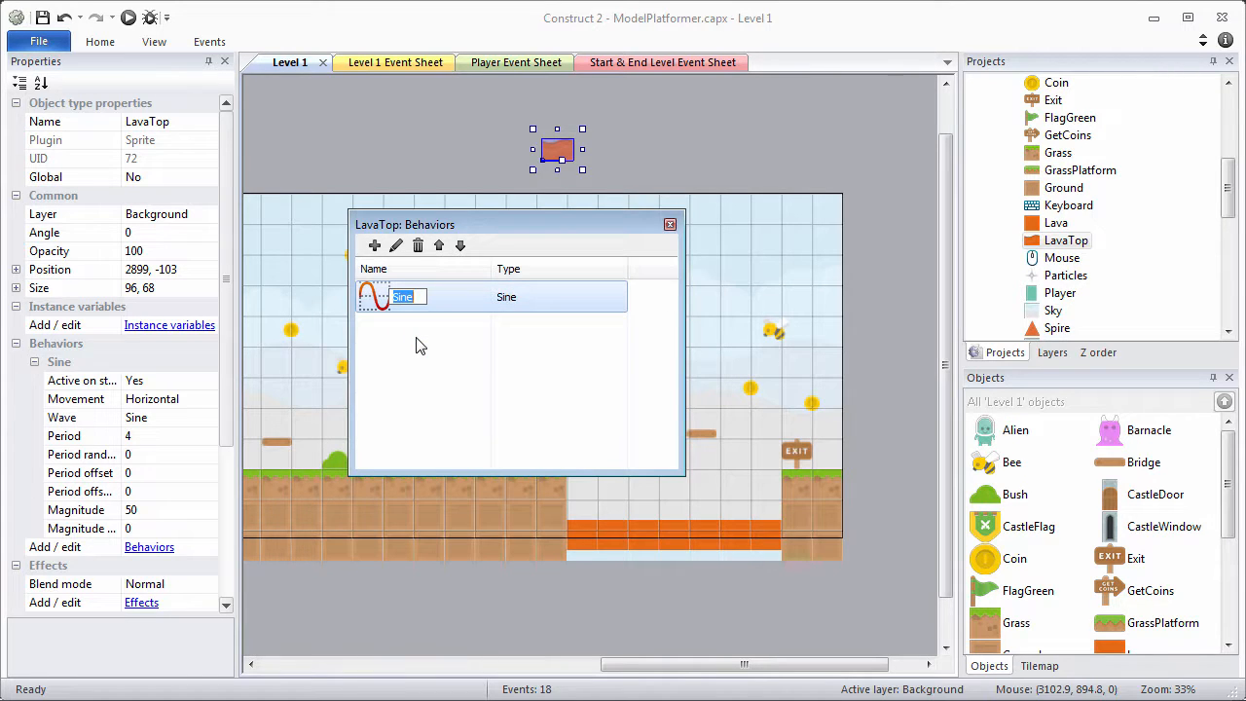
pyautogui.write('LavaSideToS')
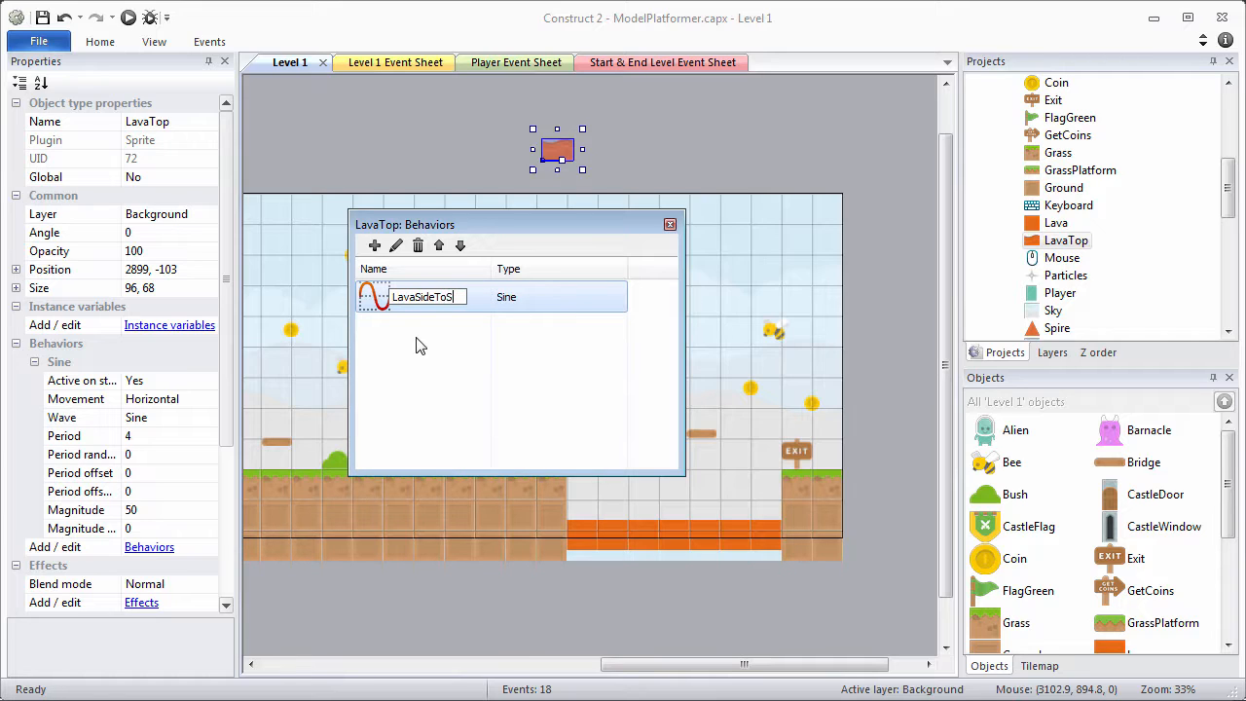
pyautogui.write('ide')
pyautogui.press('Return')
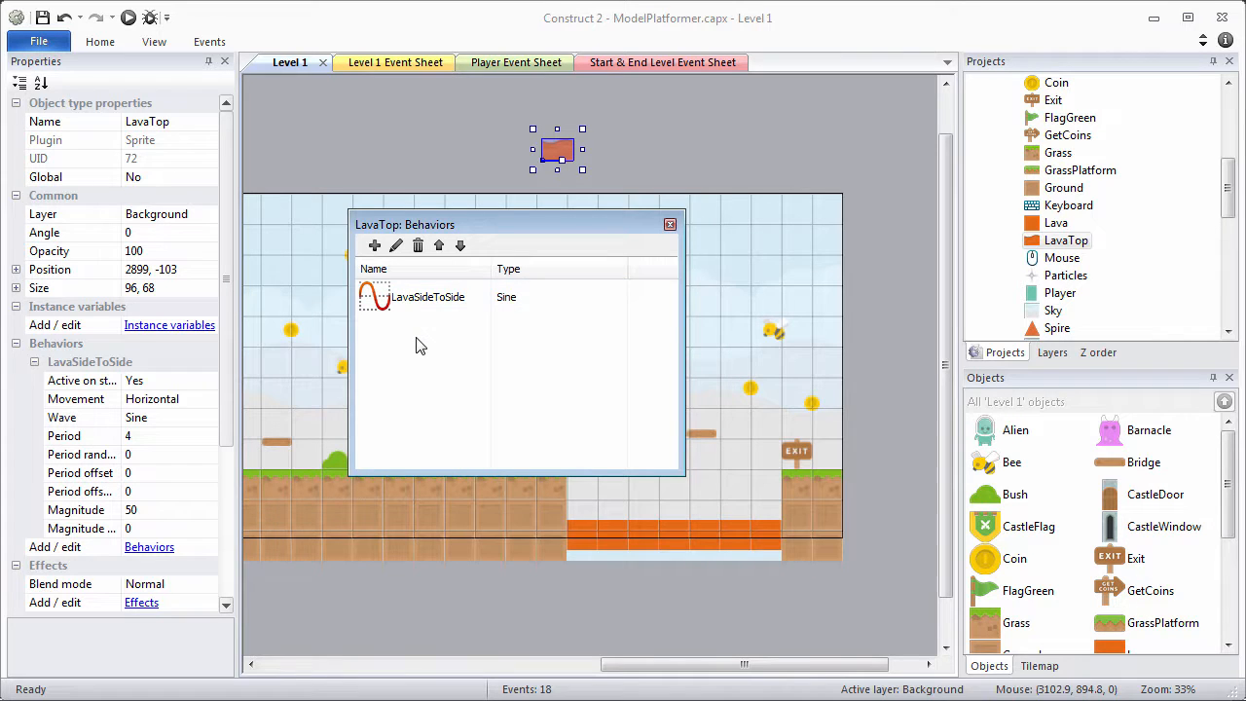
# Add a second Sine behavior to LavaTop and rename it as LavaUpDown
pyautogui.click(373, 246)
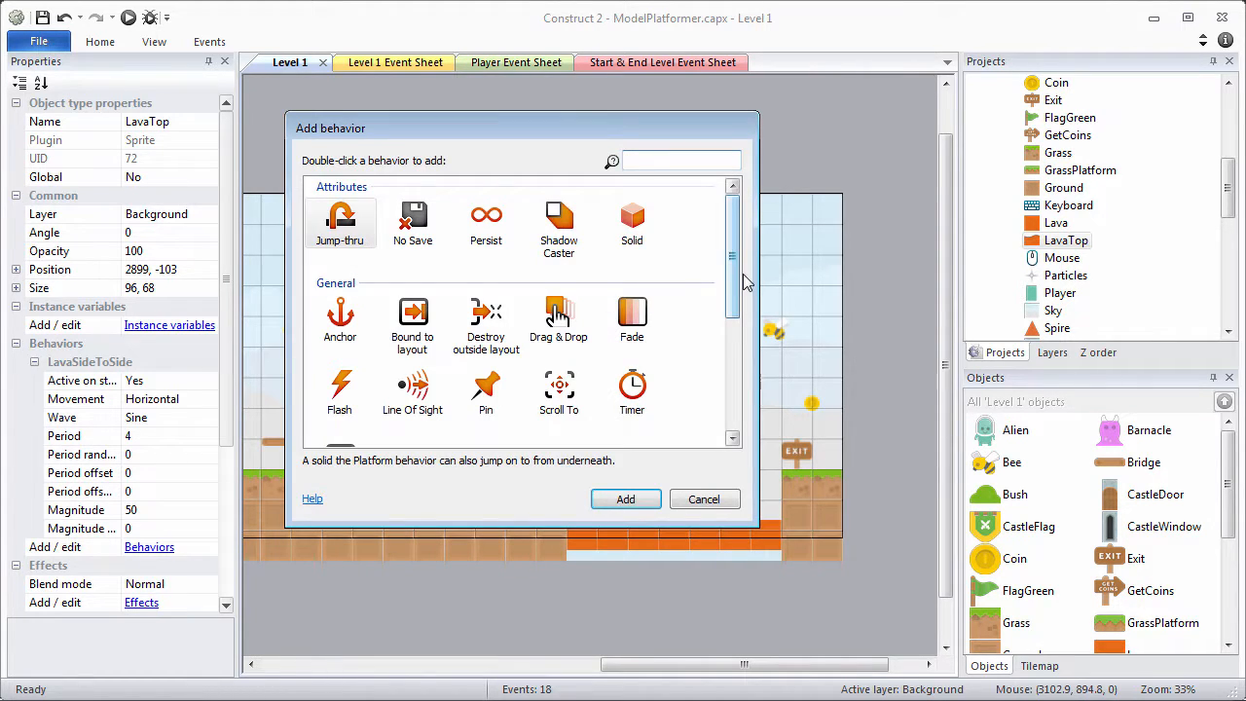
pyautogui.moveTo(736, 271); pyautogui.dragTo(737, 388)
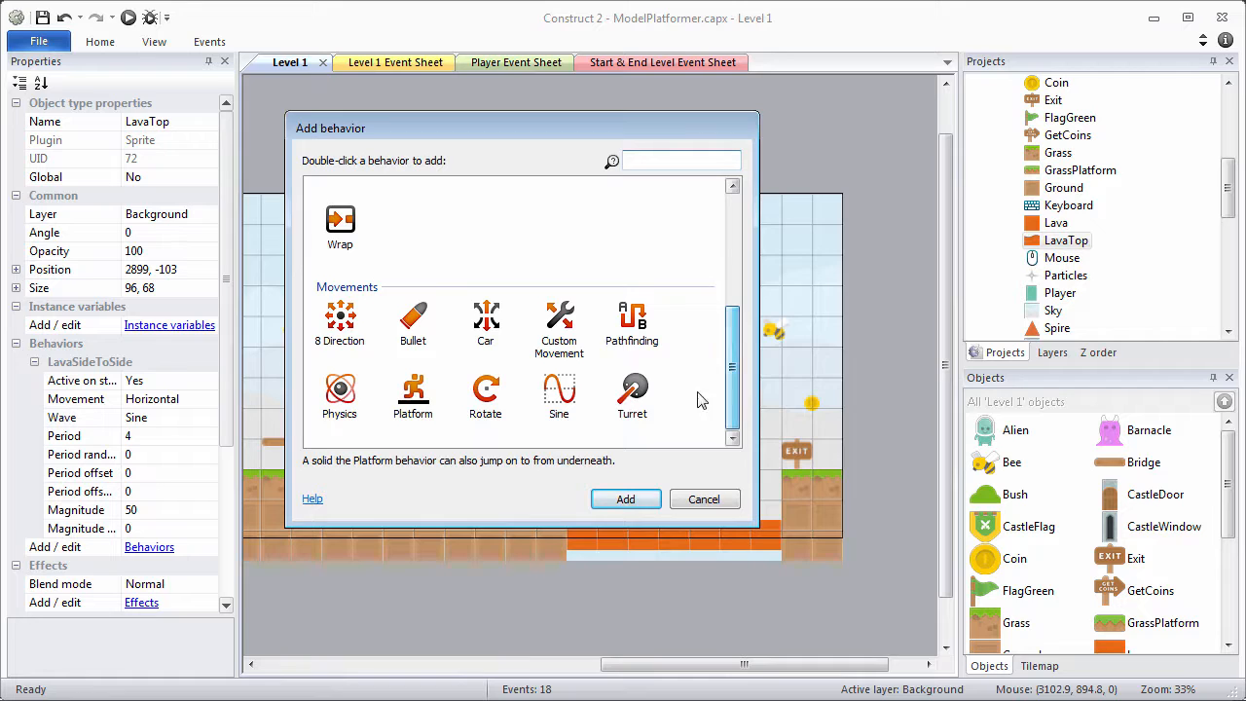
pyautogui.doubleClick(561, 399)
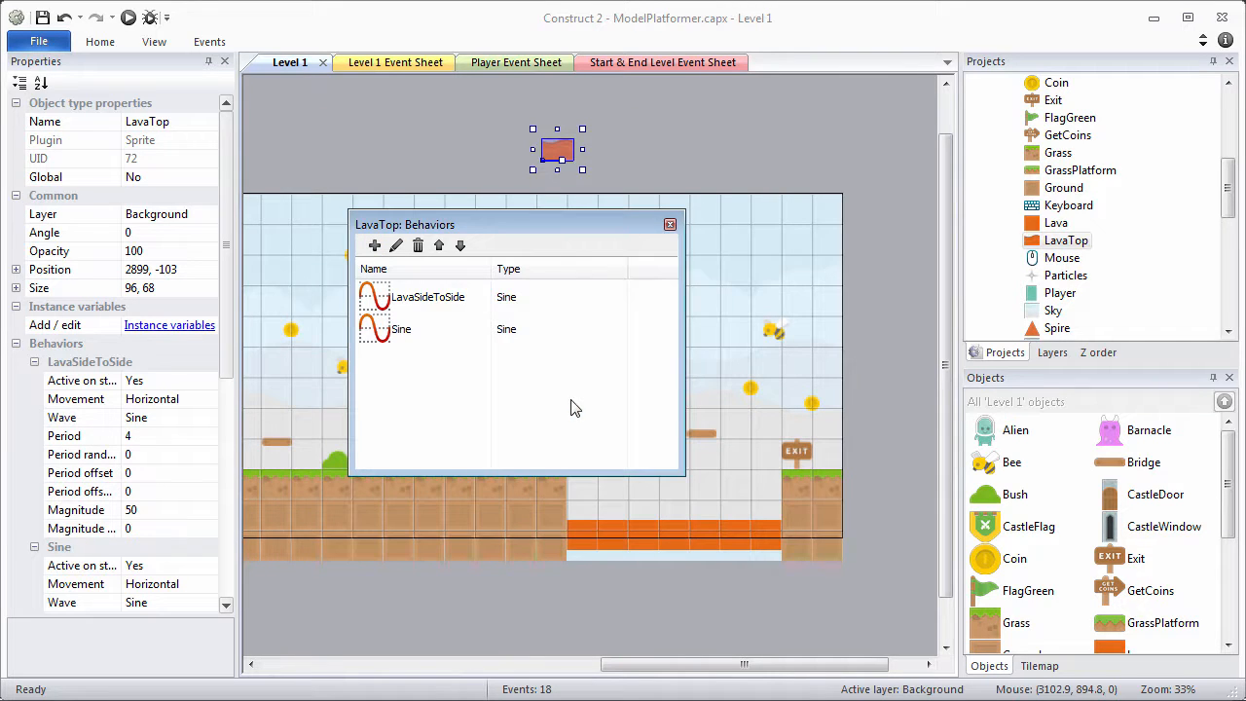
pyautogui.rightClick(399, 329)
pyautogui.click(431, 370)
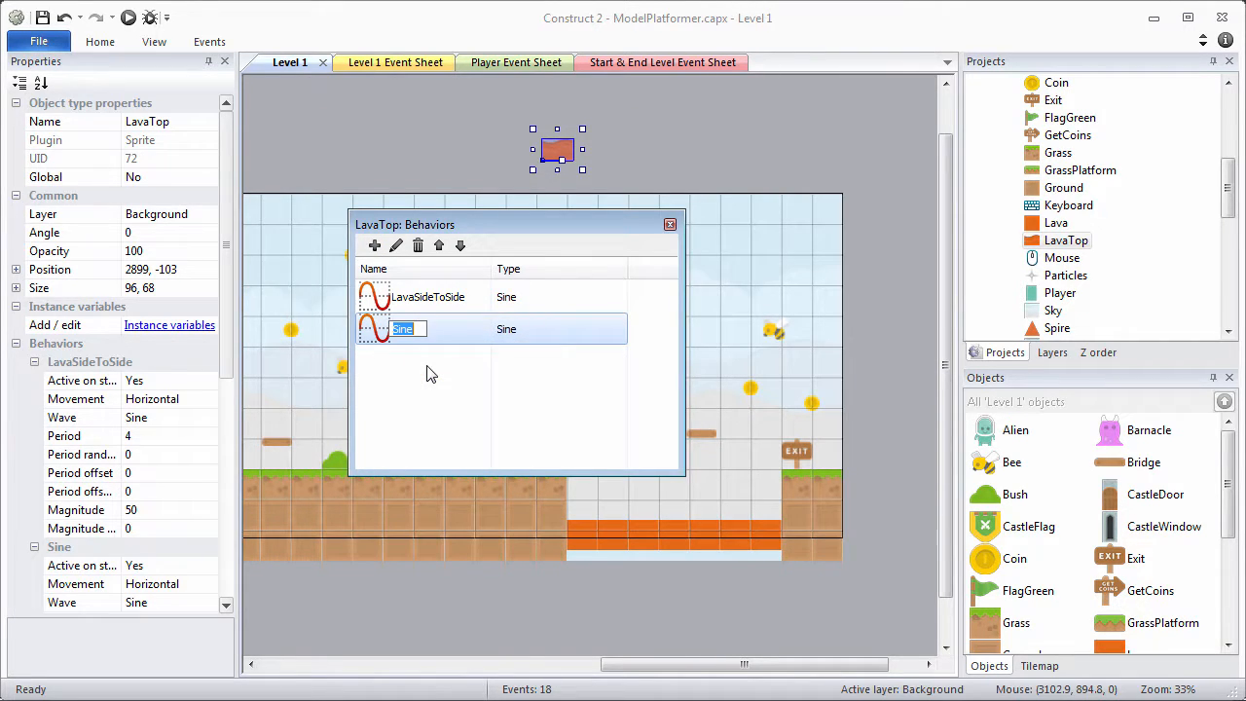
pyautogui.write('LavaUpDown')
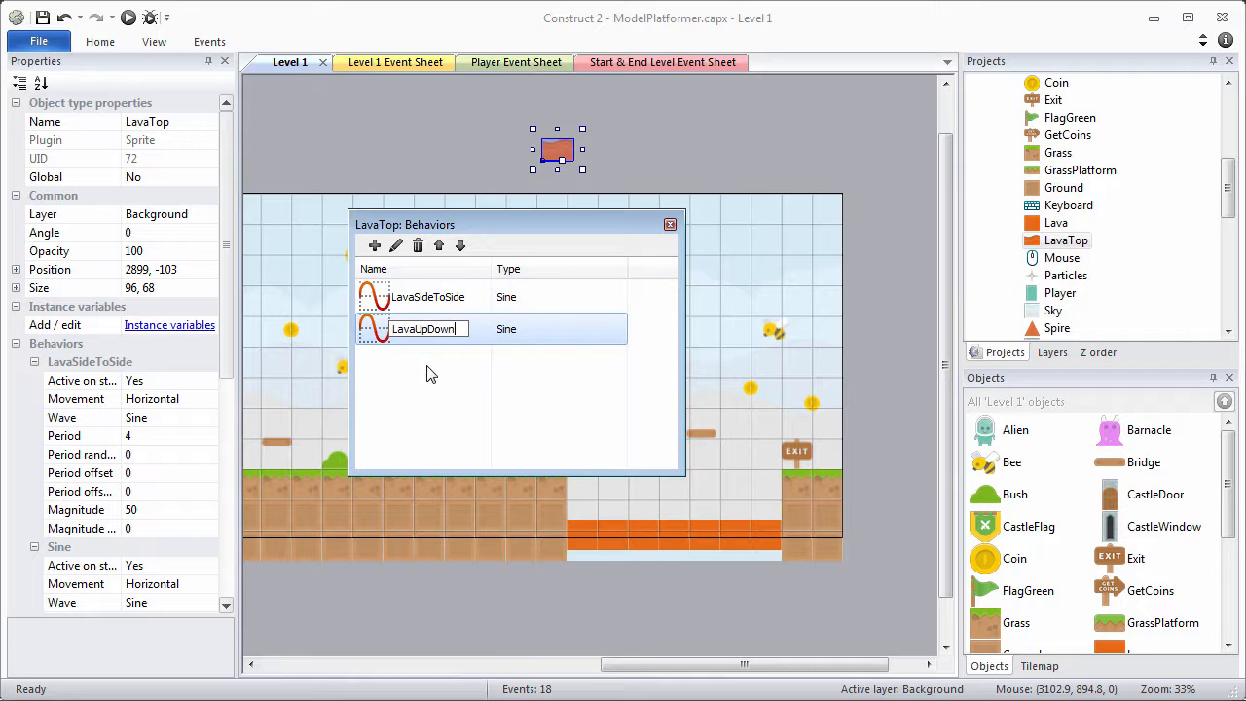
# Confirm the LavaUpDown behavior name and close LavaTop's behaviors dialog
pyautogui.click(432, 375)
pyautogui.click(492, 297)
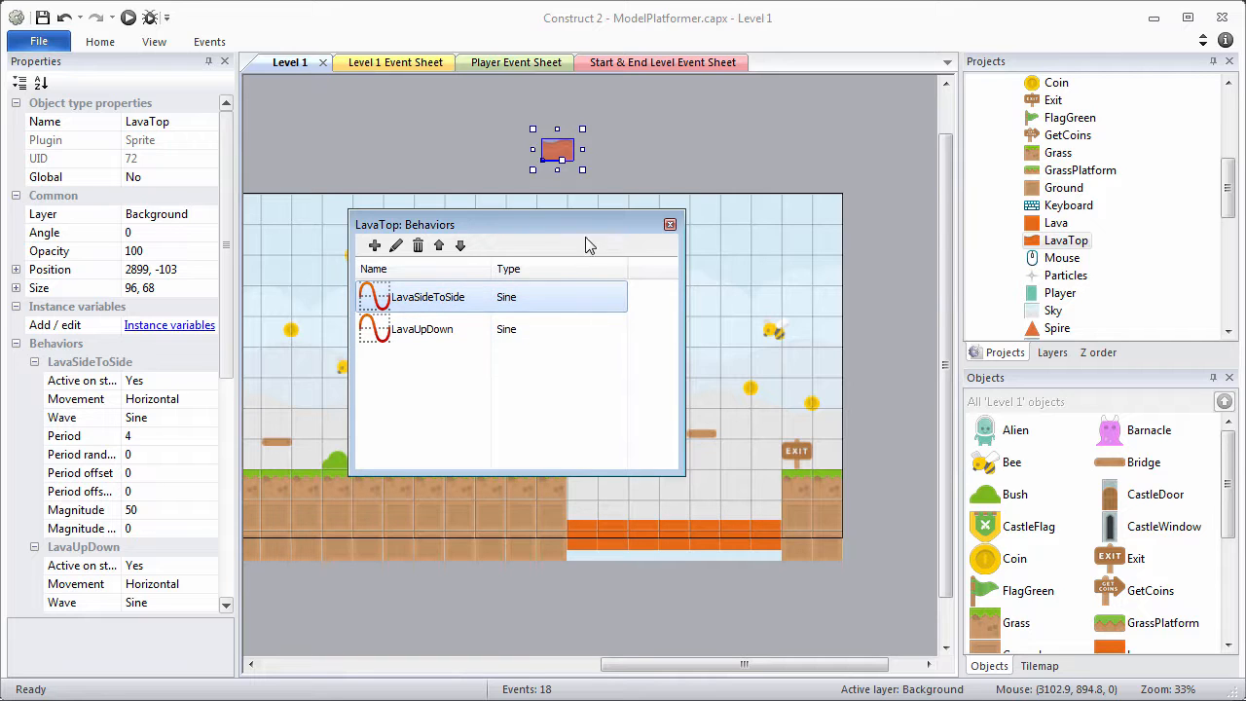
pyautogui.click(670, 224)
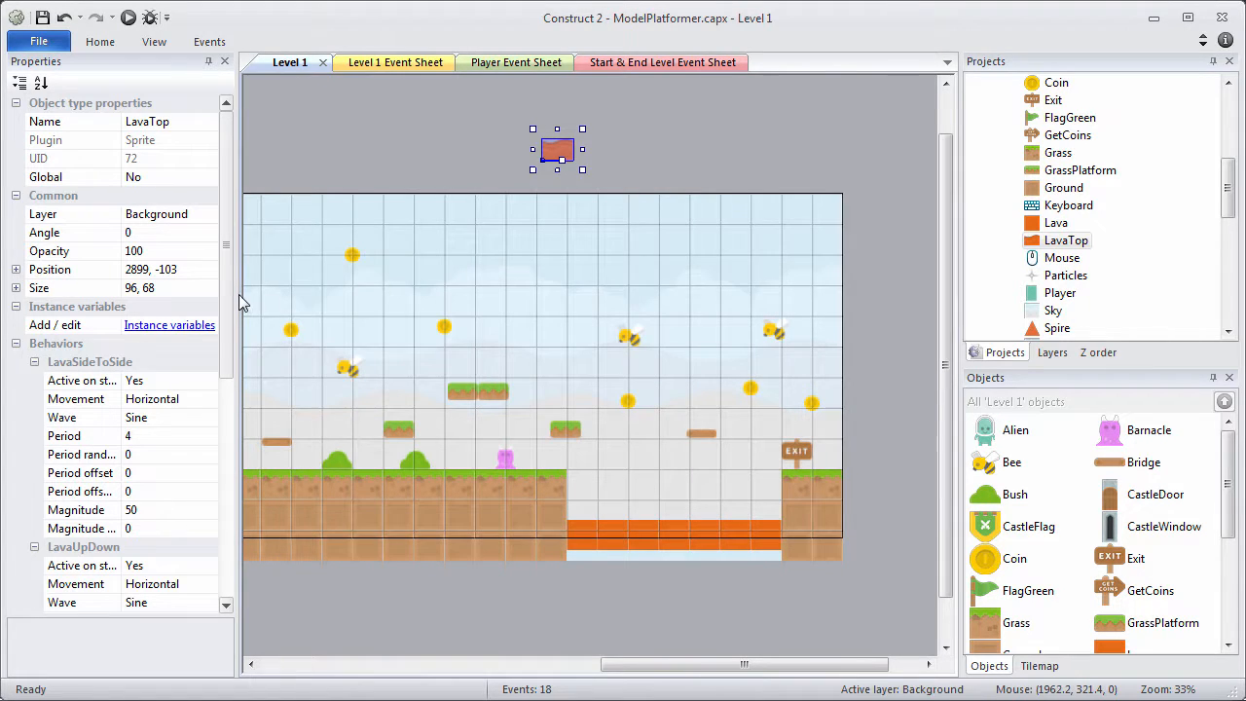
# Set LavaTop's LavaSideToSide behavior to a period of 8 and a magnitude of 45
pyautogui.moveTo(235, 295); pyautogui.dragTo(356, 399)
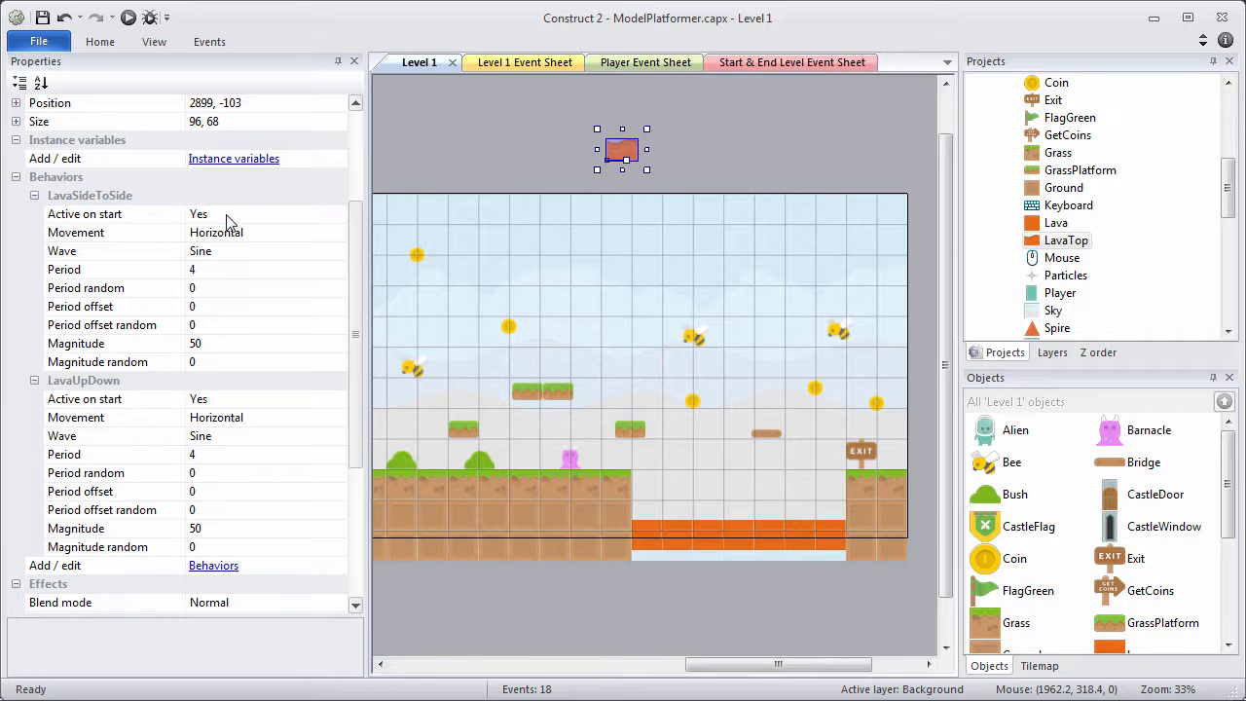
pyautogui.click(203, 279)
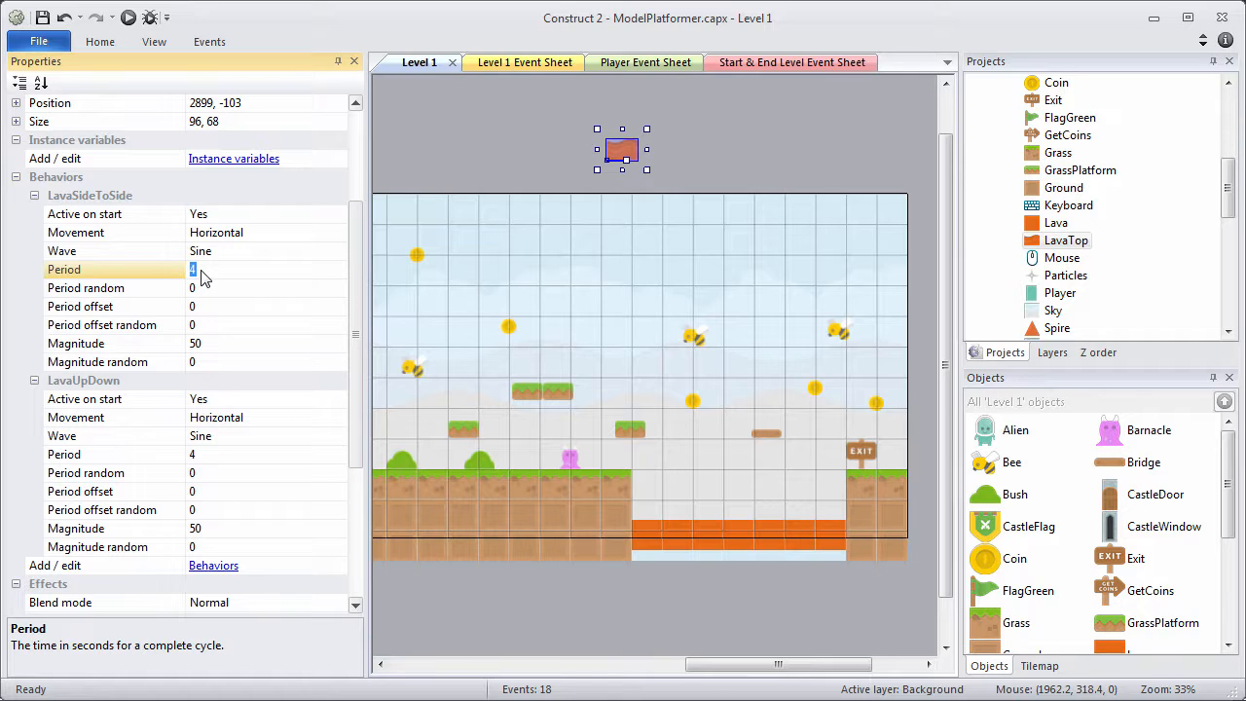
pyautogui.click(202, 350)
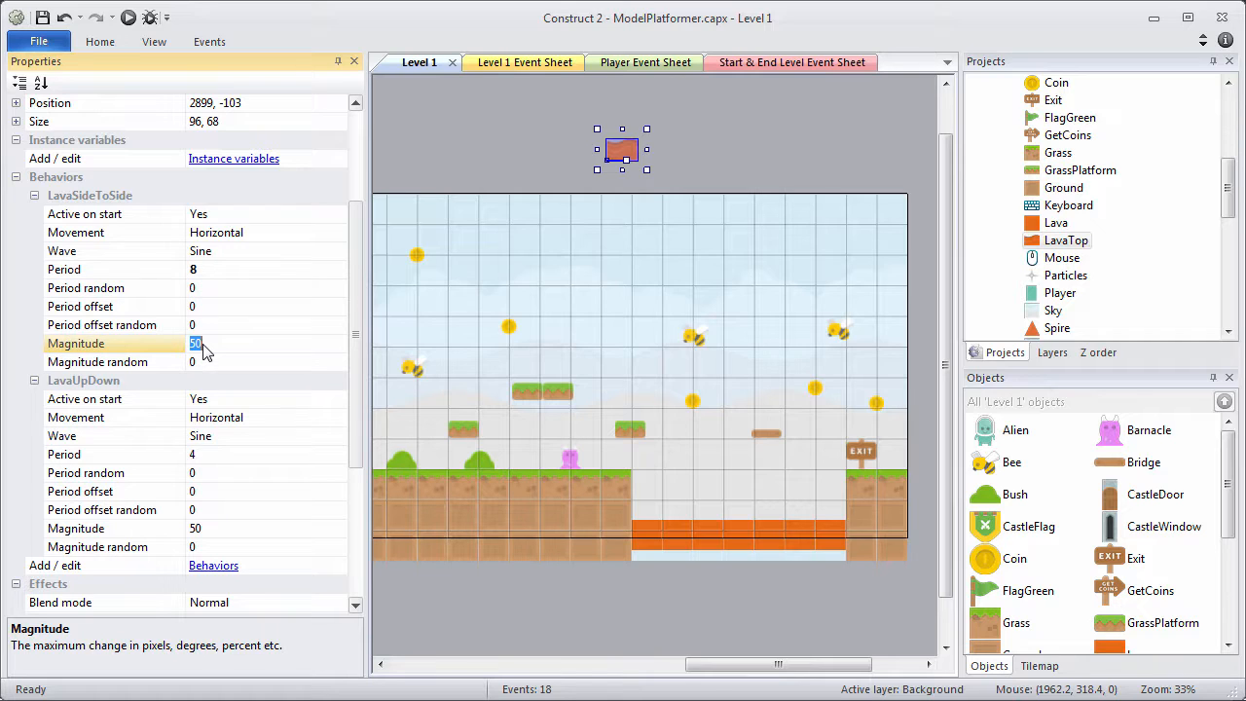
pyautogui.write('45')
pyautogui.click(269, 326)
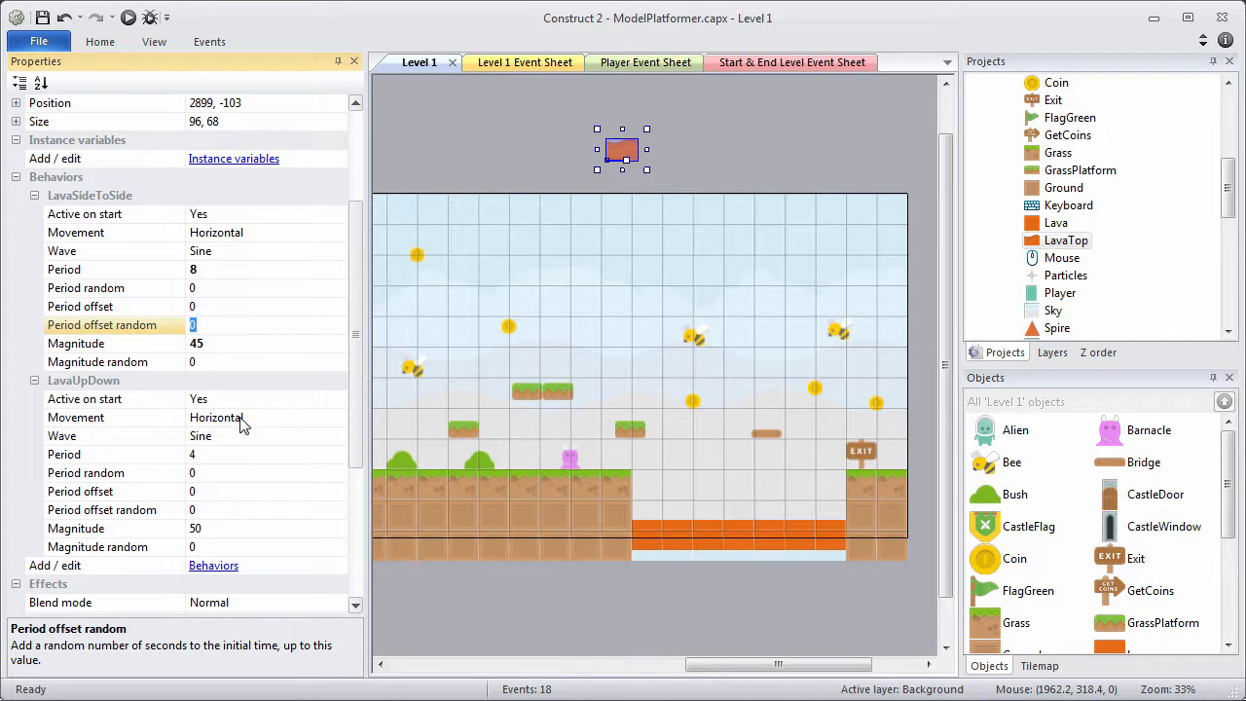
# Set LavaTop's LavaUpDown behavior to Vertical movement with a period of 8 and a magnitude of 15
pyautogui.click(241, 419)
pyautogui.click(337, 417)
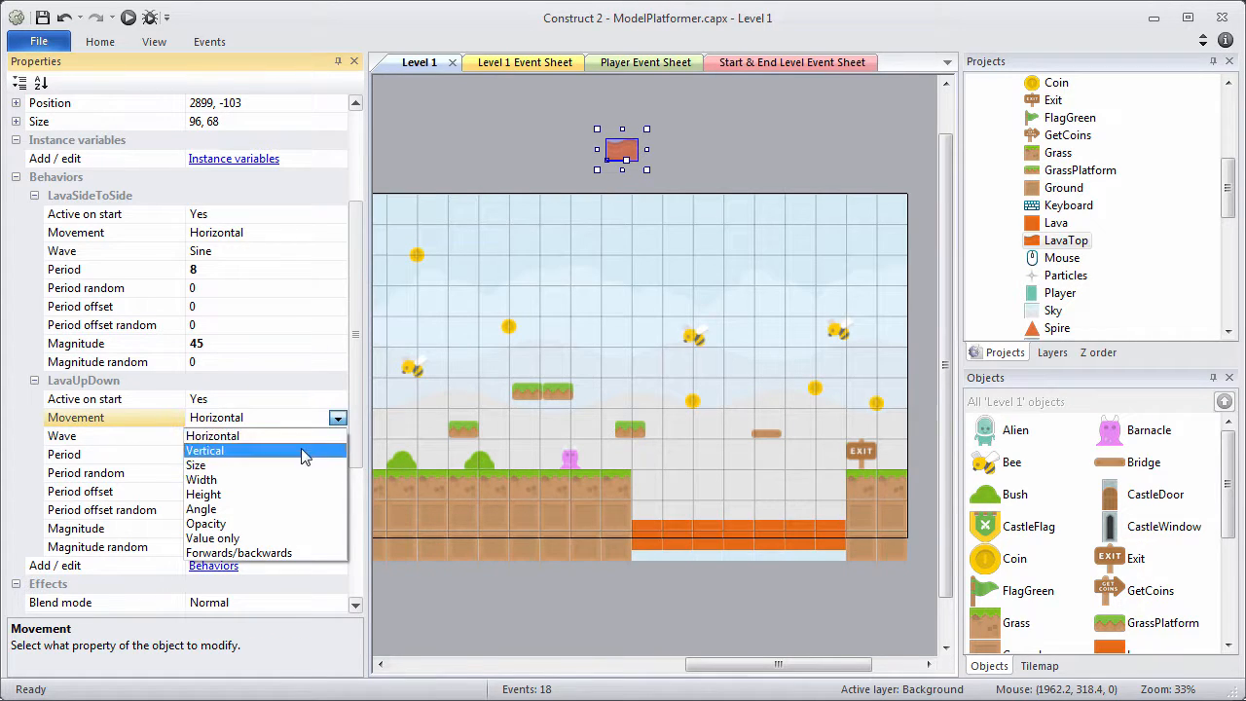
pyautogui.click(301, 452)
pyautogui.click(203, 460)
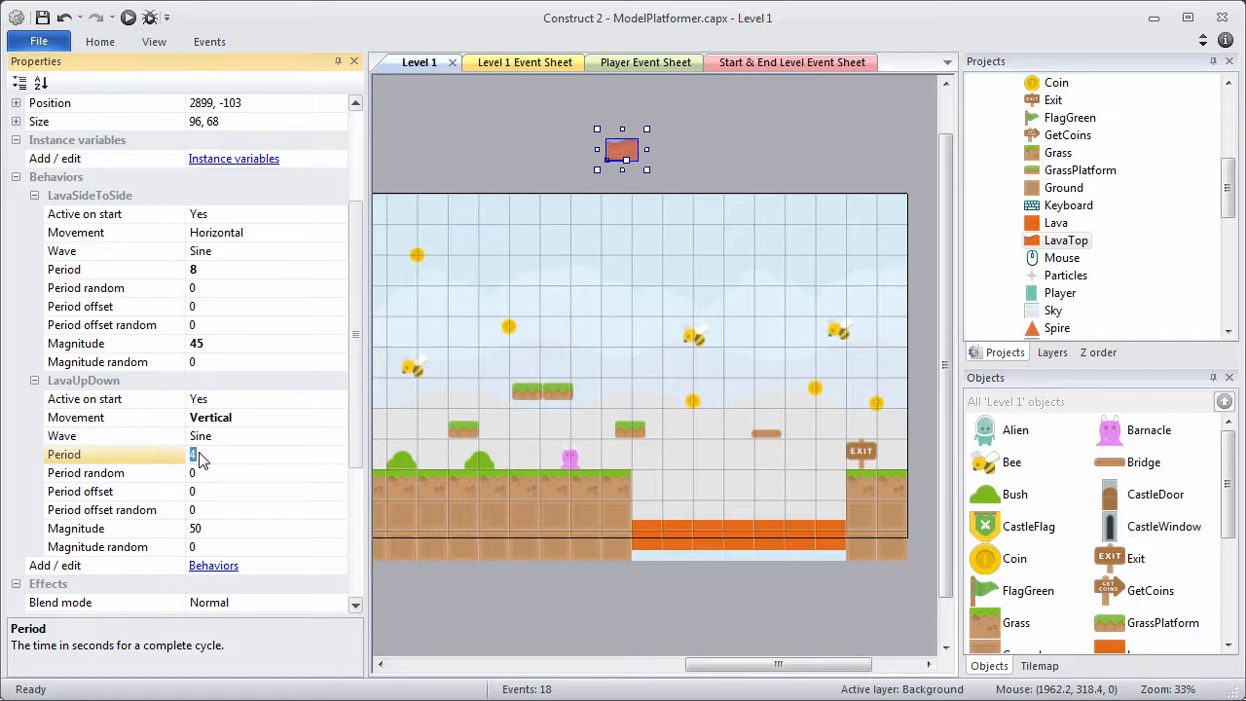
pyautogui.click(208, 533)
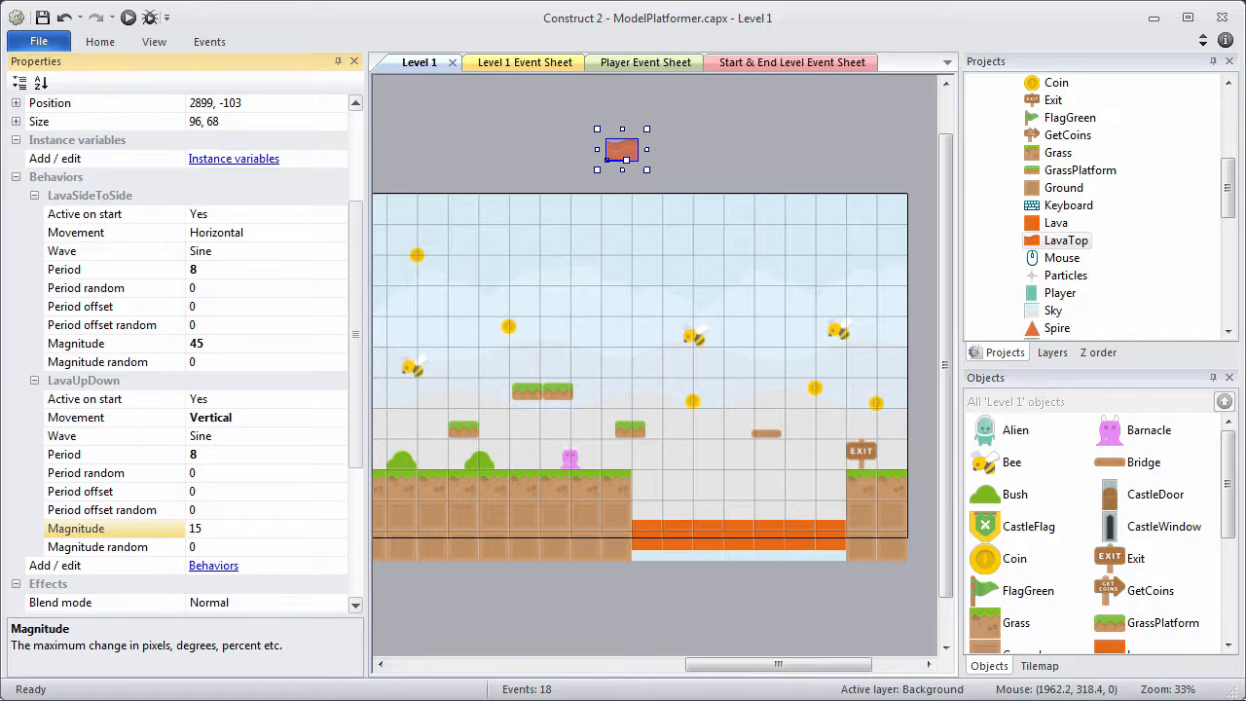
pyautogui.click(223, 510)
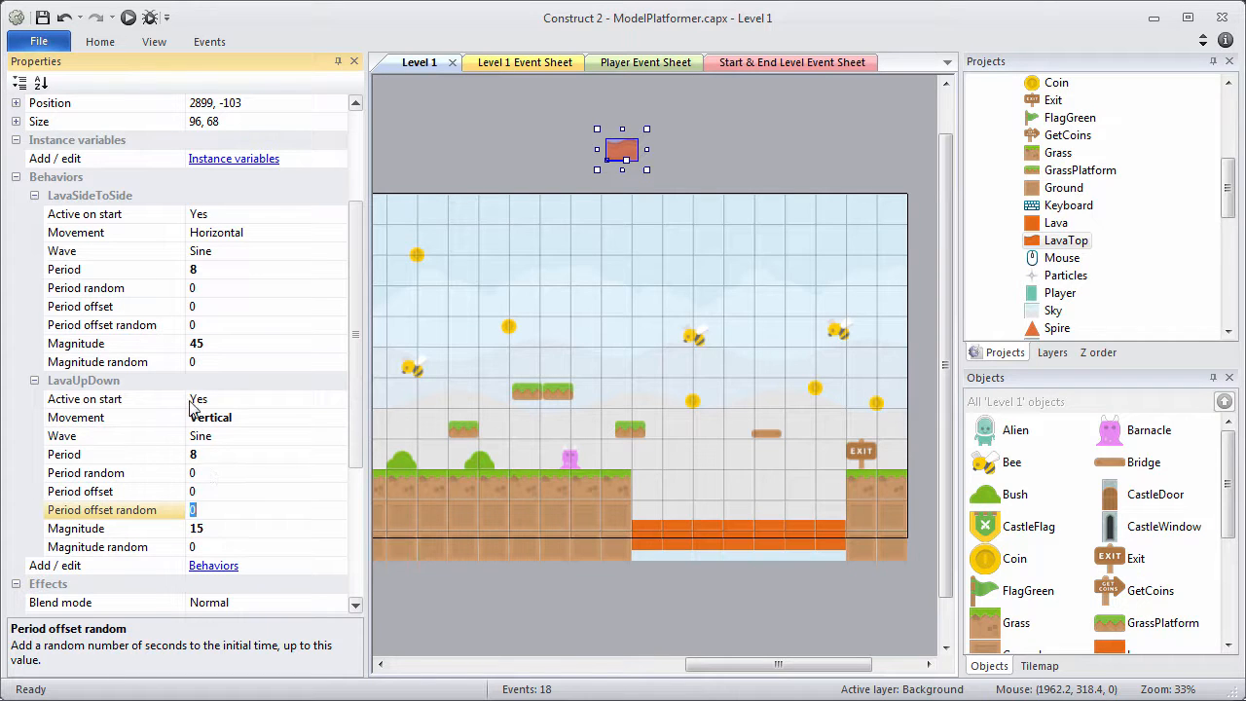
# Collapse the properties panel, turn on grid snapping and duplicate LavaTop into a continuous row of 11 tiles along the level's upper edge
pyautogui.click(338, 61)
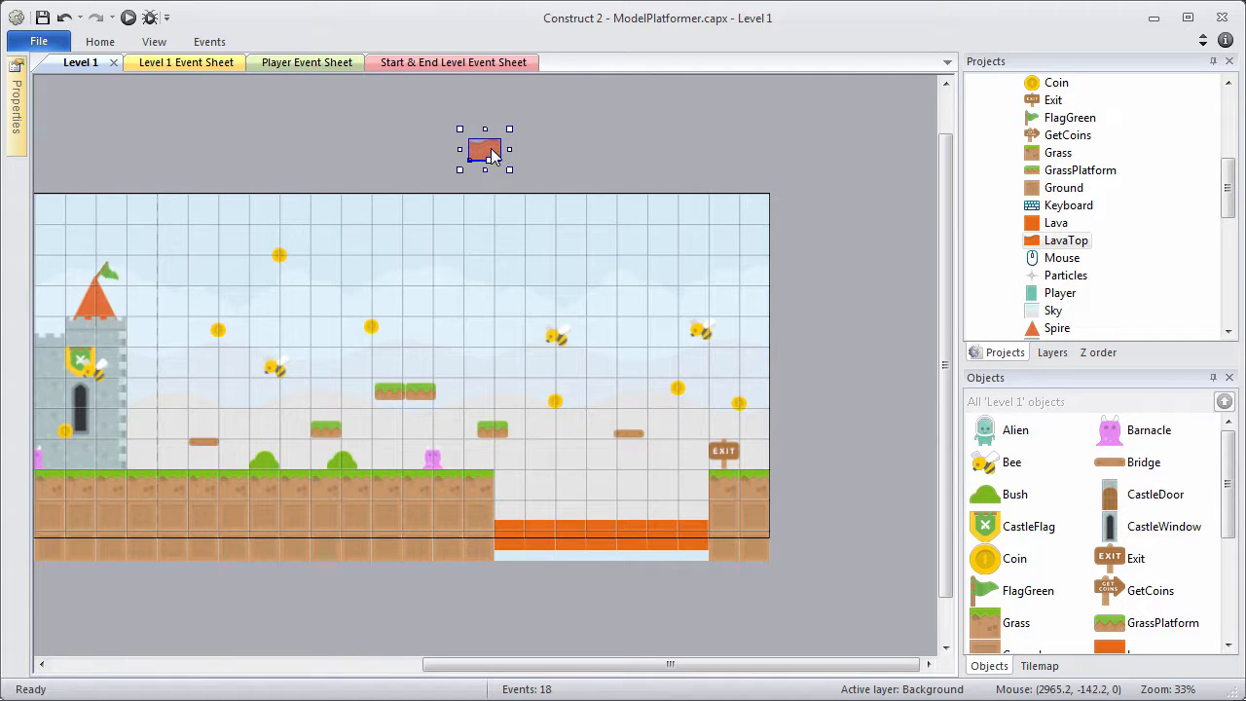
pyautogui.click(153, 42)
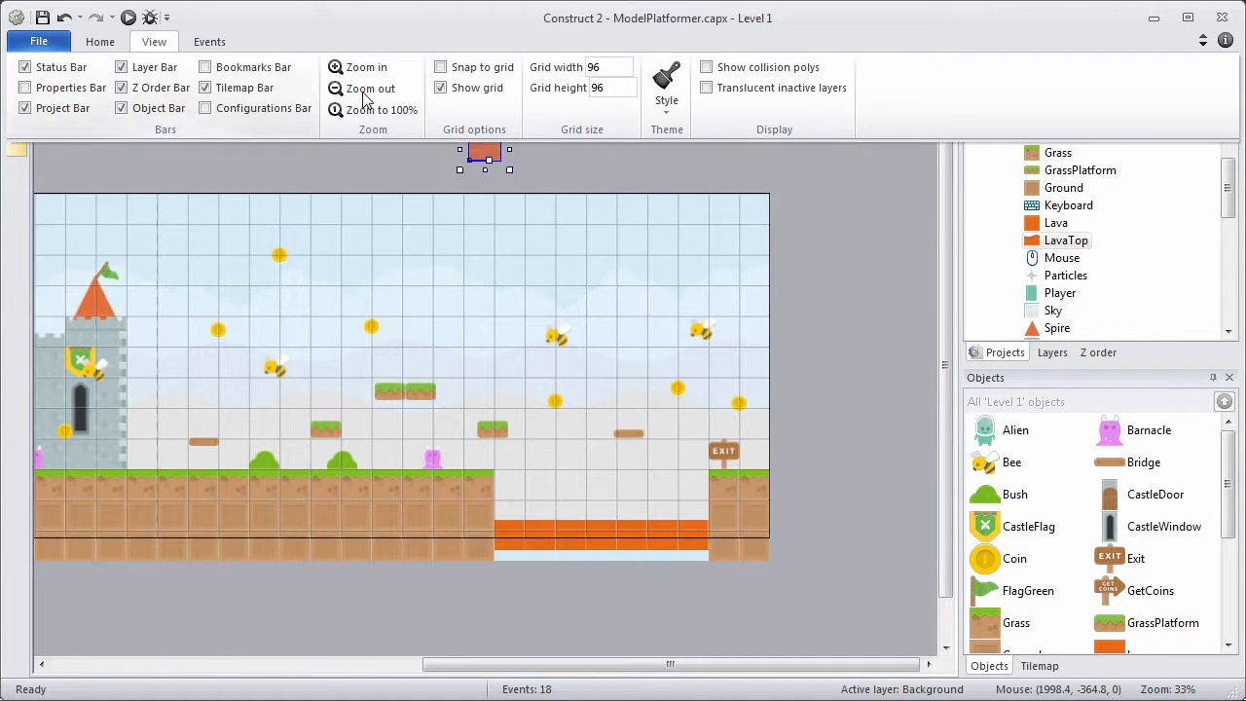
pyautogui.click(489, 154)
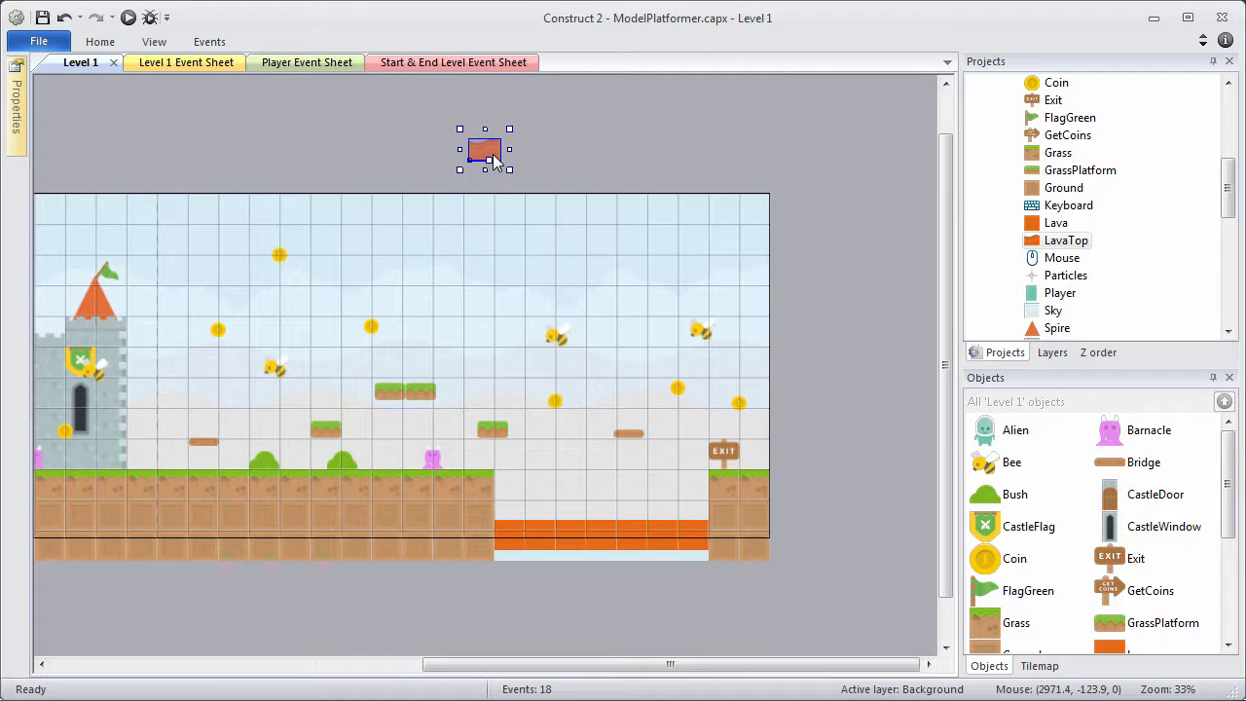
pyautogui.keyDown('ctrl'); pyautogui.moveTo(492, 148); pyautogui.dragTo(752, 186); pyautogui.keyUp('ctrl')
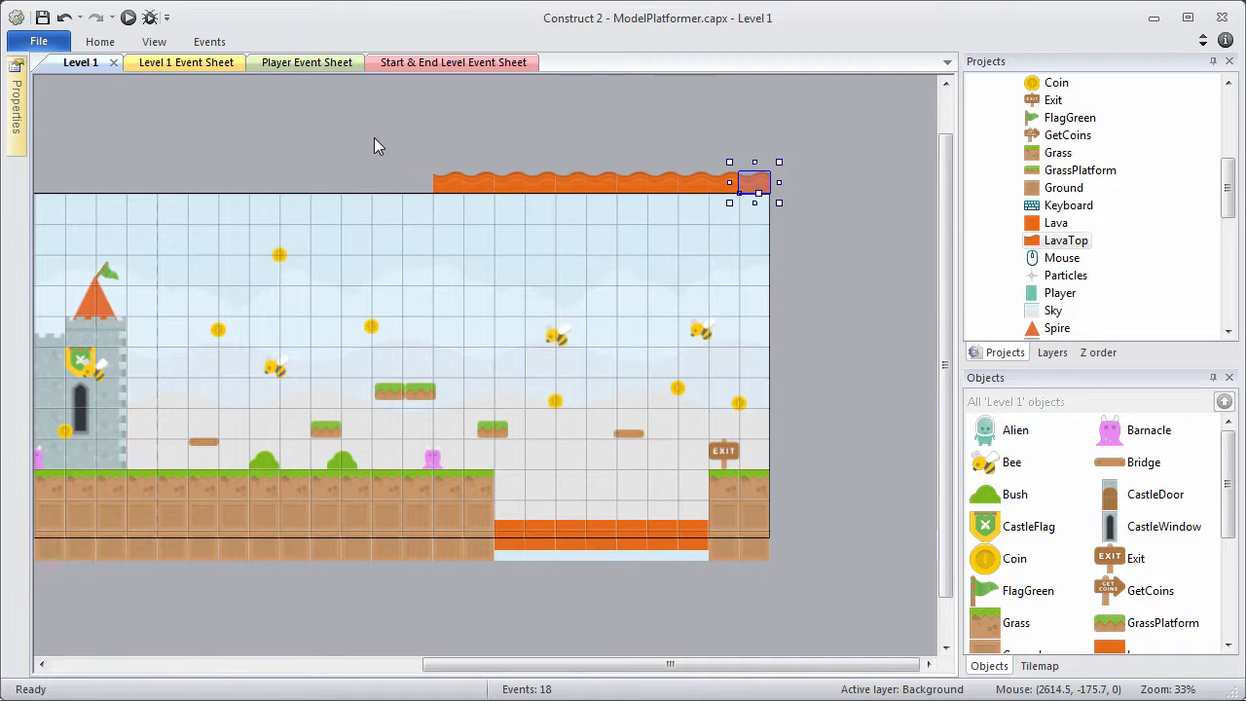
# Move the whole LavaTop row one cell down and left into the level, and duplicate it two grid cells lower
pyautogui.moveTo(374, 137); pyautogui.dragTo(809, 205)
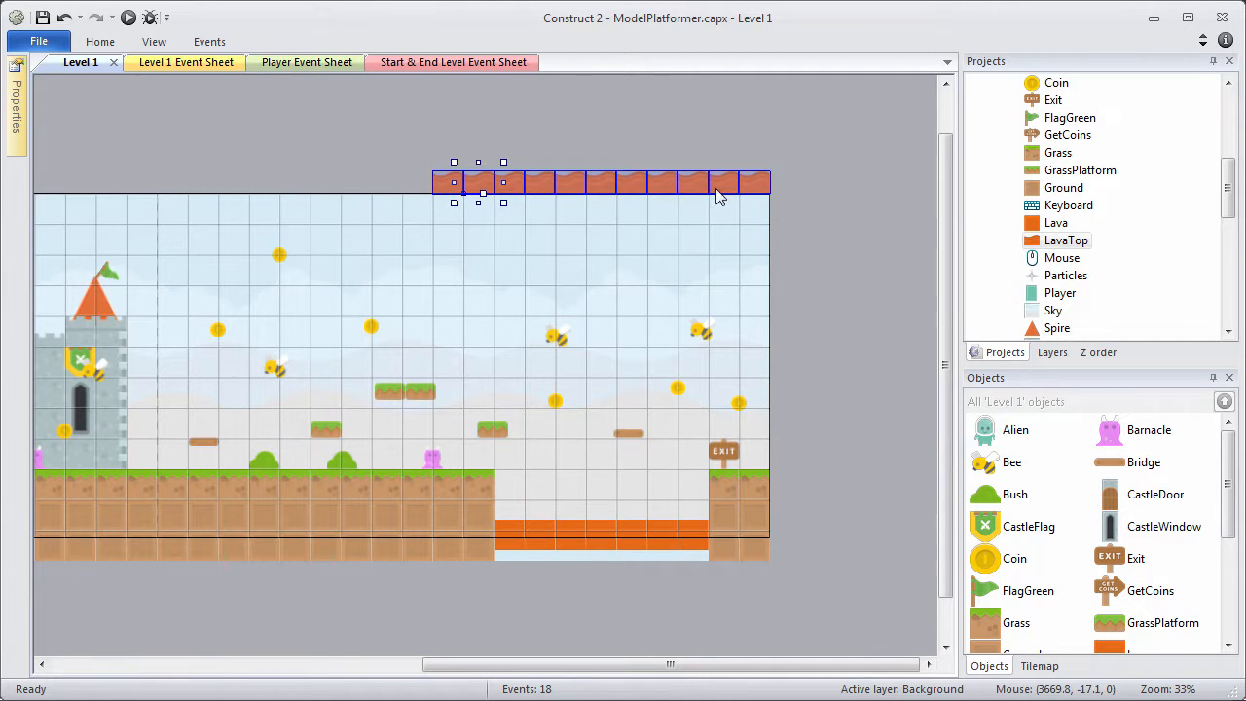
pyautogui.moveTo(715, 188); pyautogui.dragTo(682, 218)
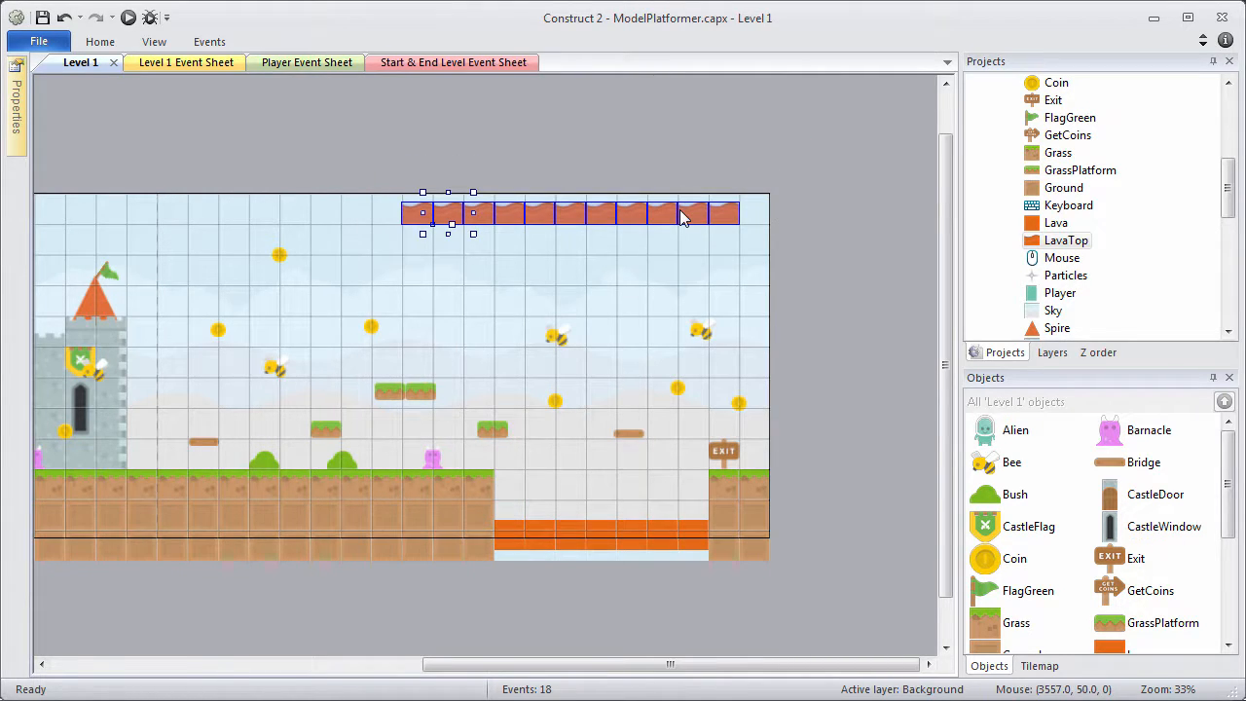
pyautogui.moveTo(566, 221); pyautogui.dragTo(572, 273)
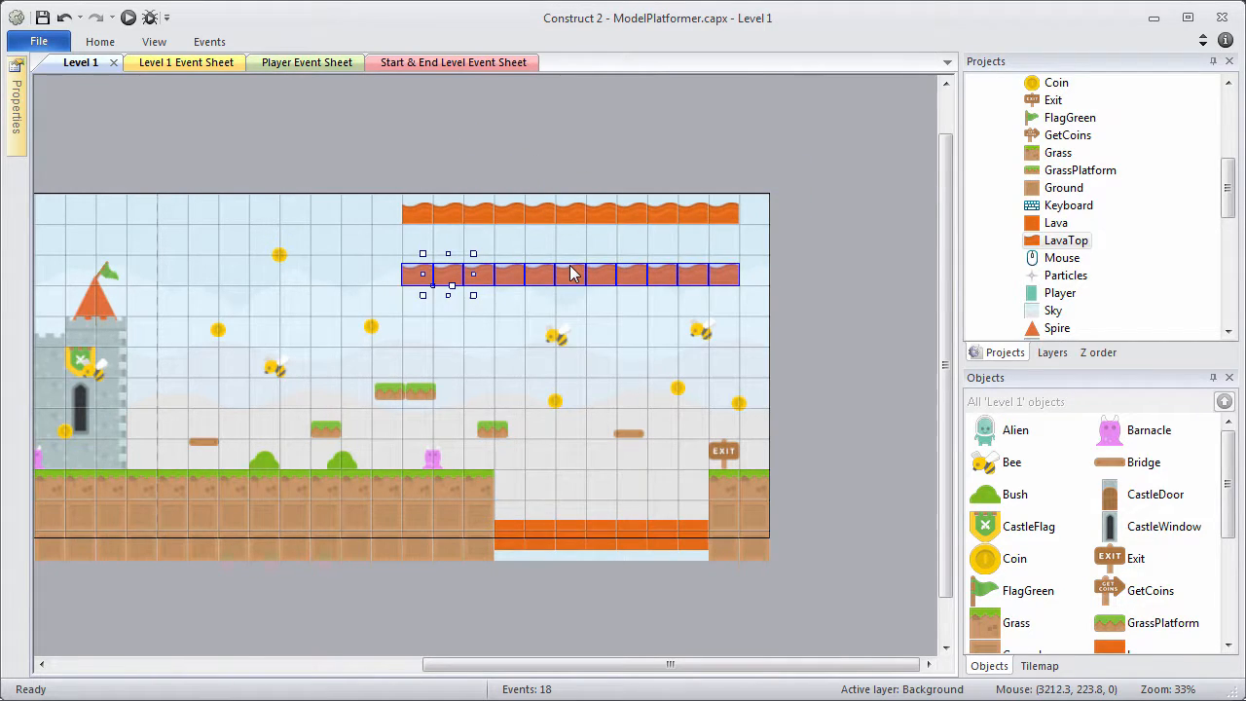
# For the lower LavaTop row, set LavaSideToSide's period to 12 and magnitude to 24, and LavaUpDown's magnitude to 12
pyautogui.moveTo(29, 102)
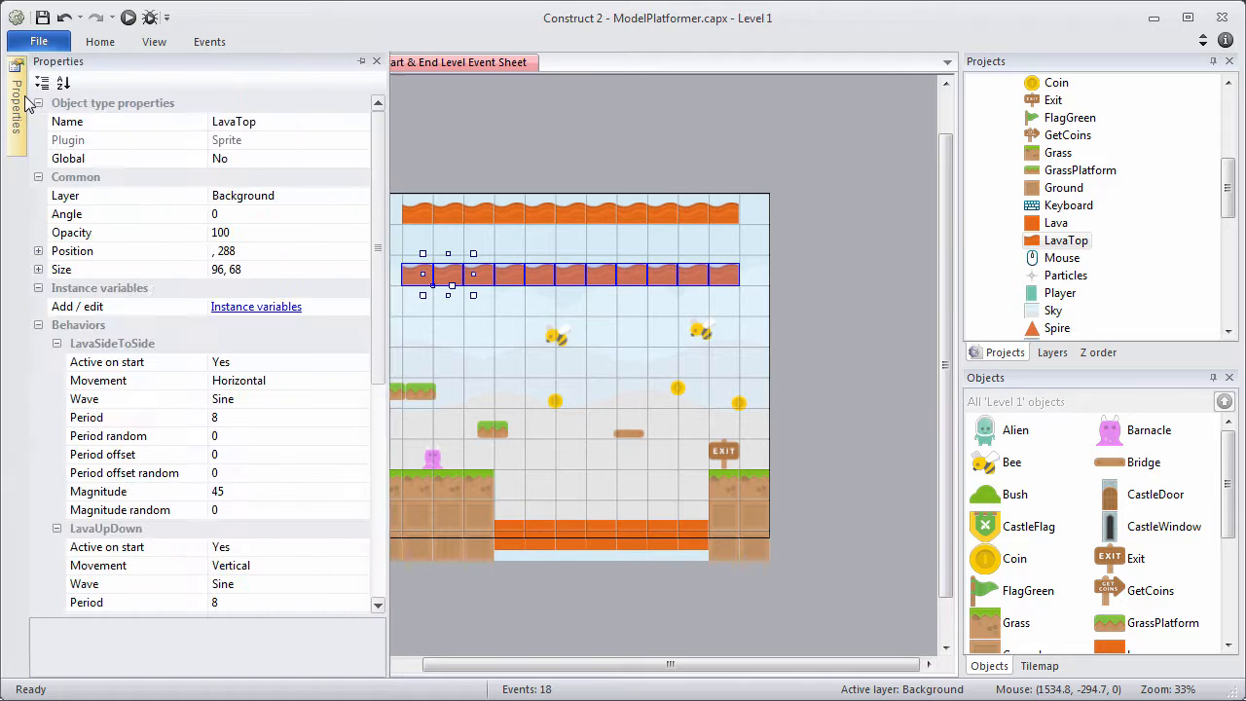
pyautogui.click(359, 63)
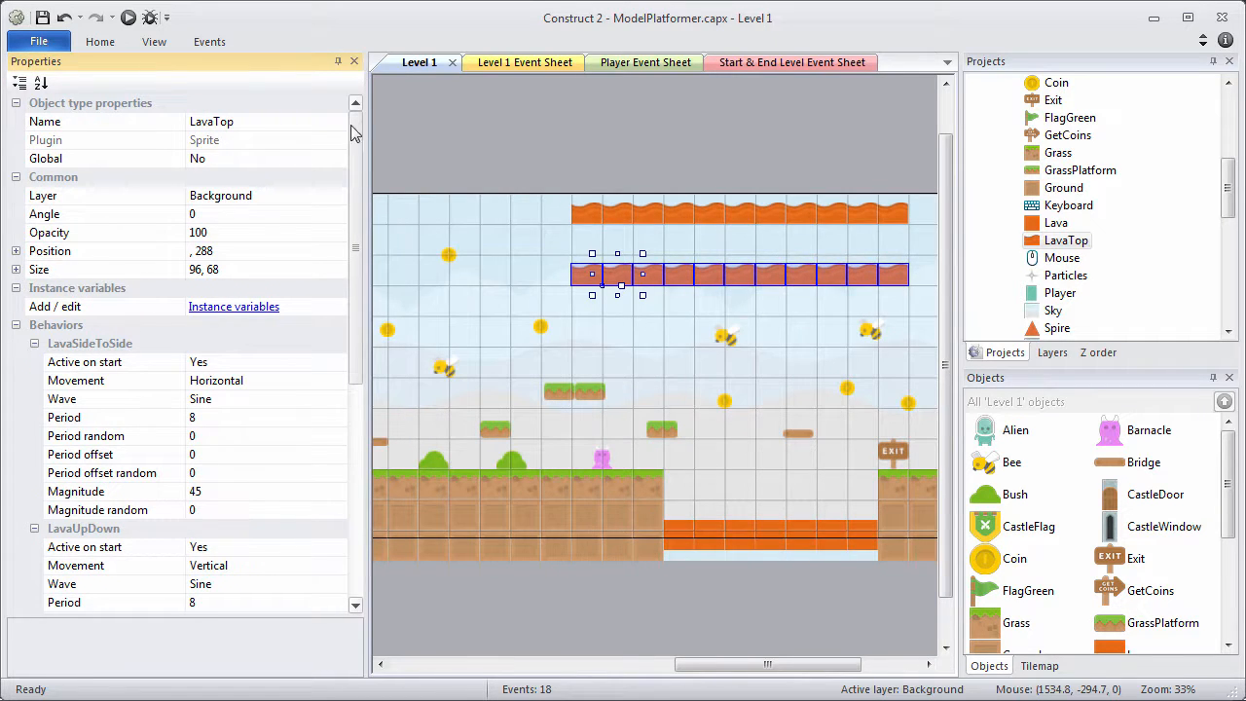
pyautogui.moveTo(357, 184); pyautogui.dragTo(357, 242)
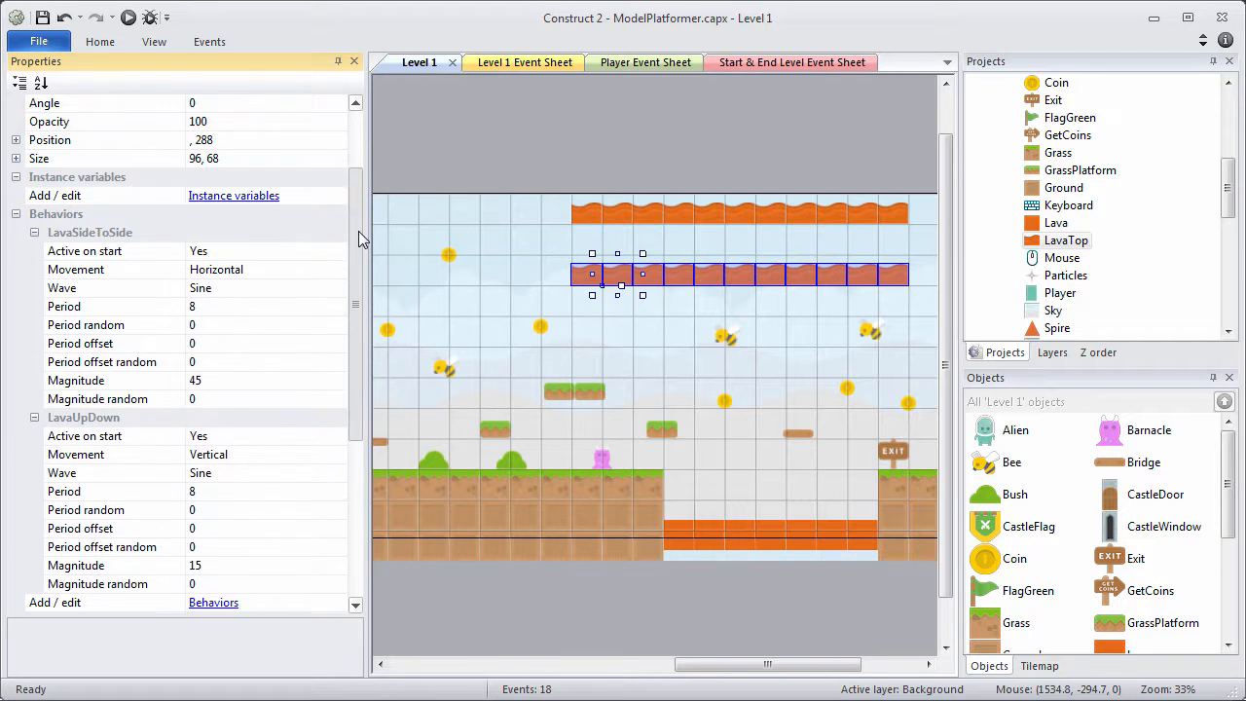
pyautogui.click(208, 309)
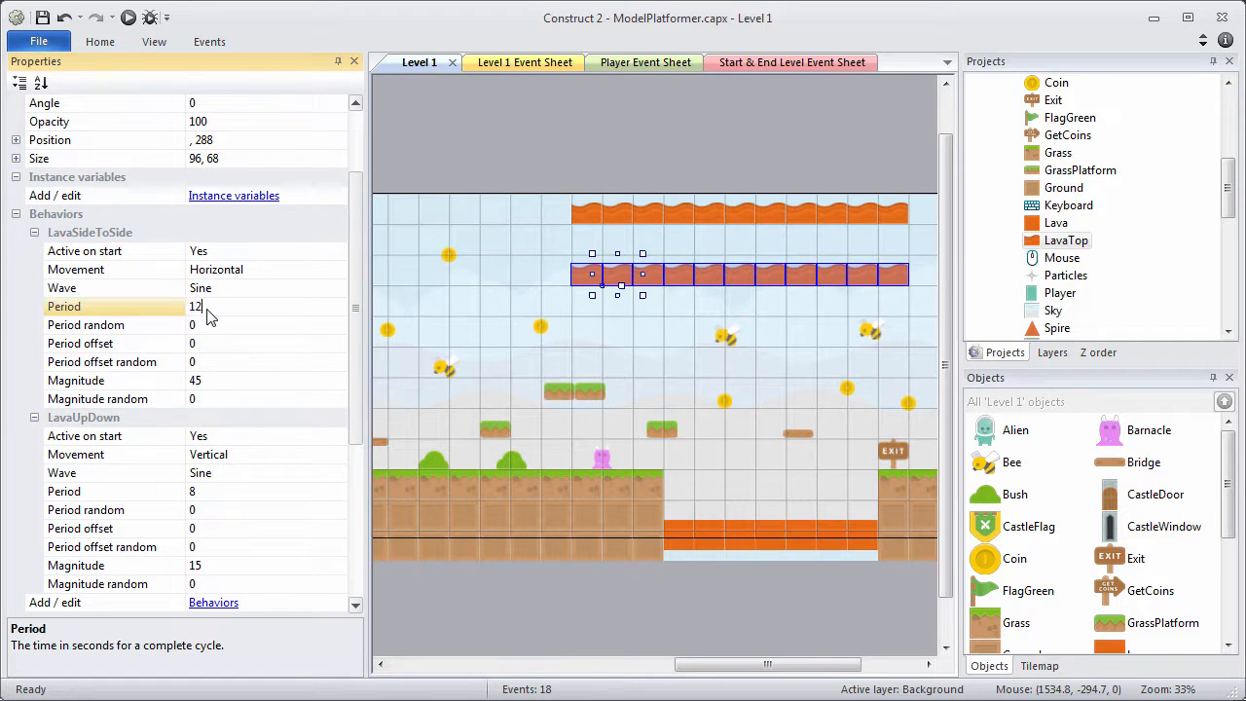
pyautogui.click(202, 383)
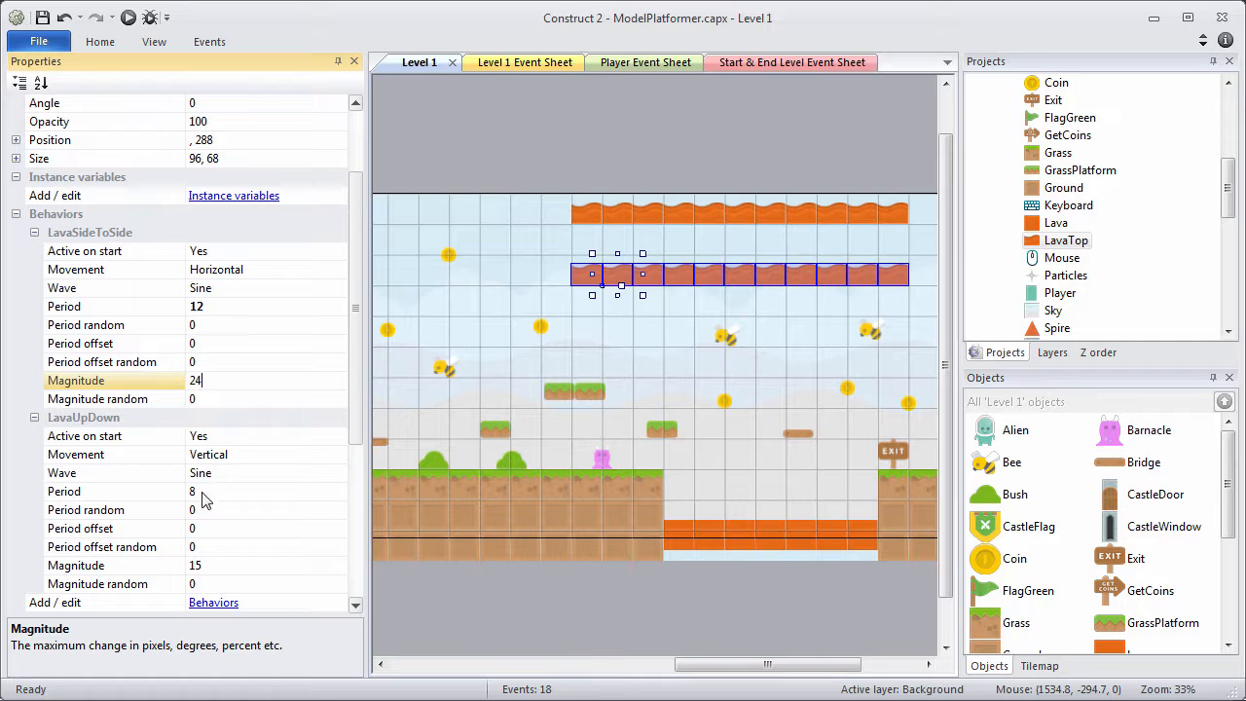
pyautogui.click(200, 565)
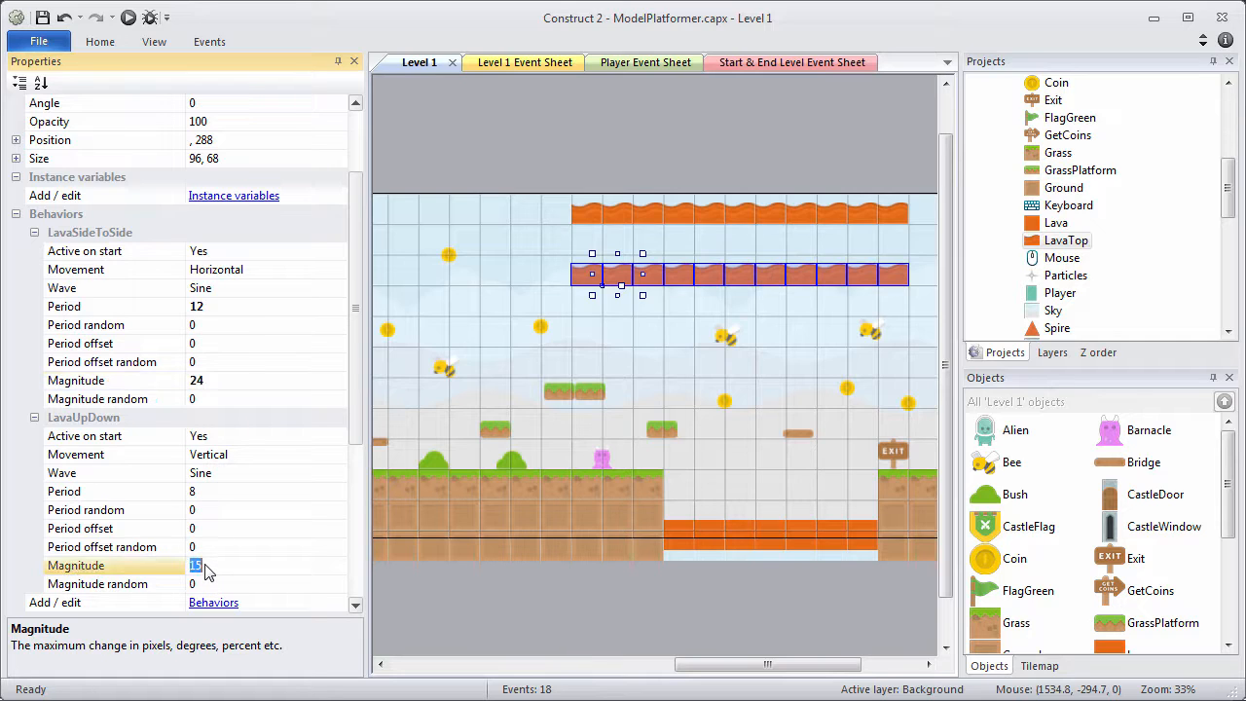
pyautogui.click(208, 546)
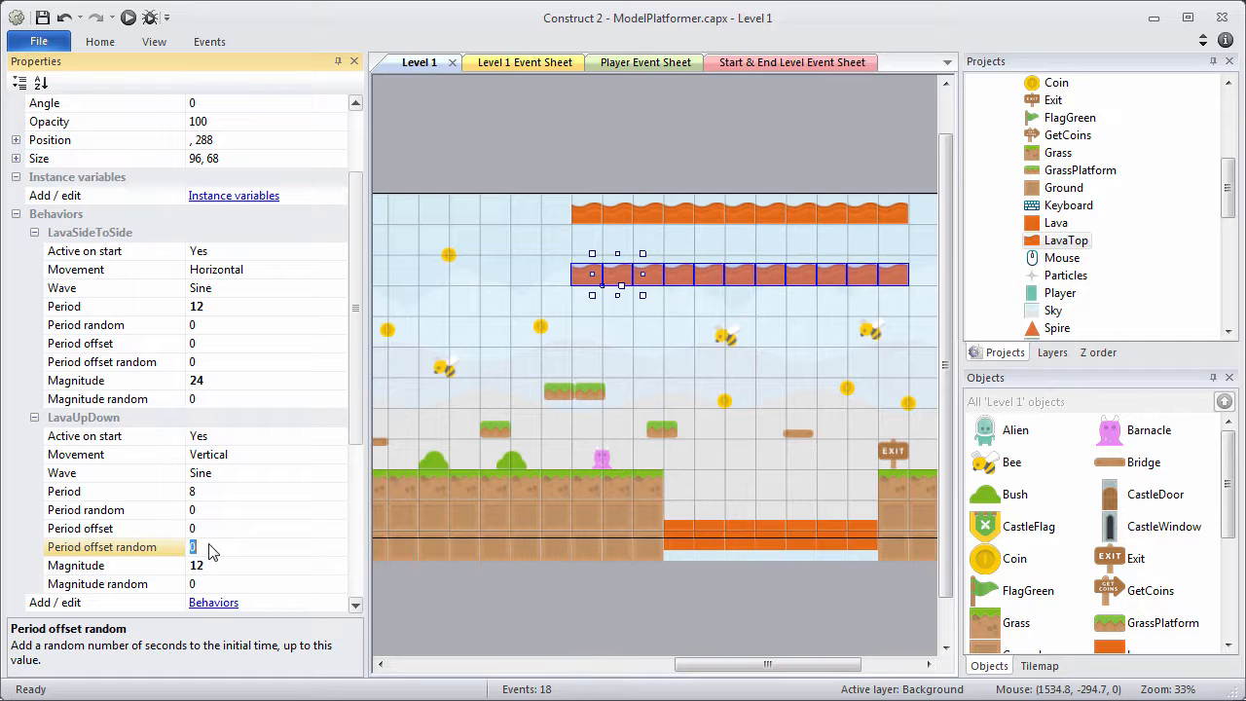
# Preview the level in the browser, guide the player across the platforms to examine both LavaTop rows' motion, and return to the layout editor
pyautogui.click(577, 166)
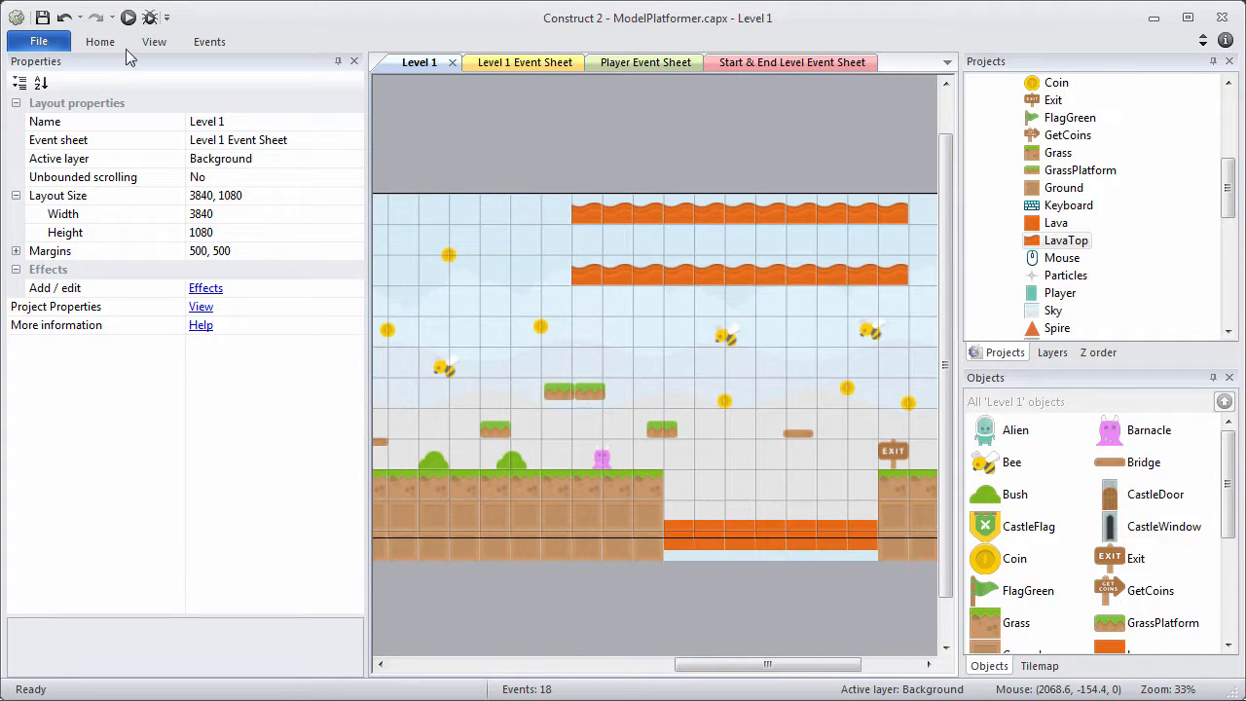
pyautogui.click(127, 18)
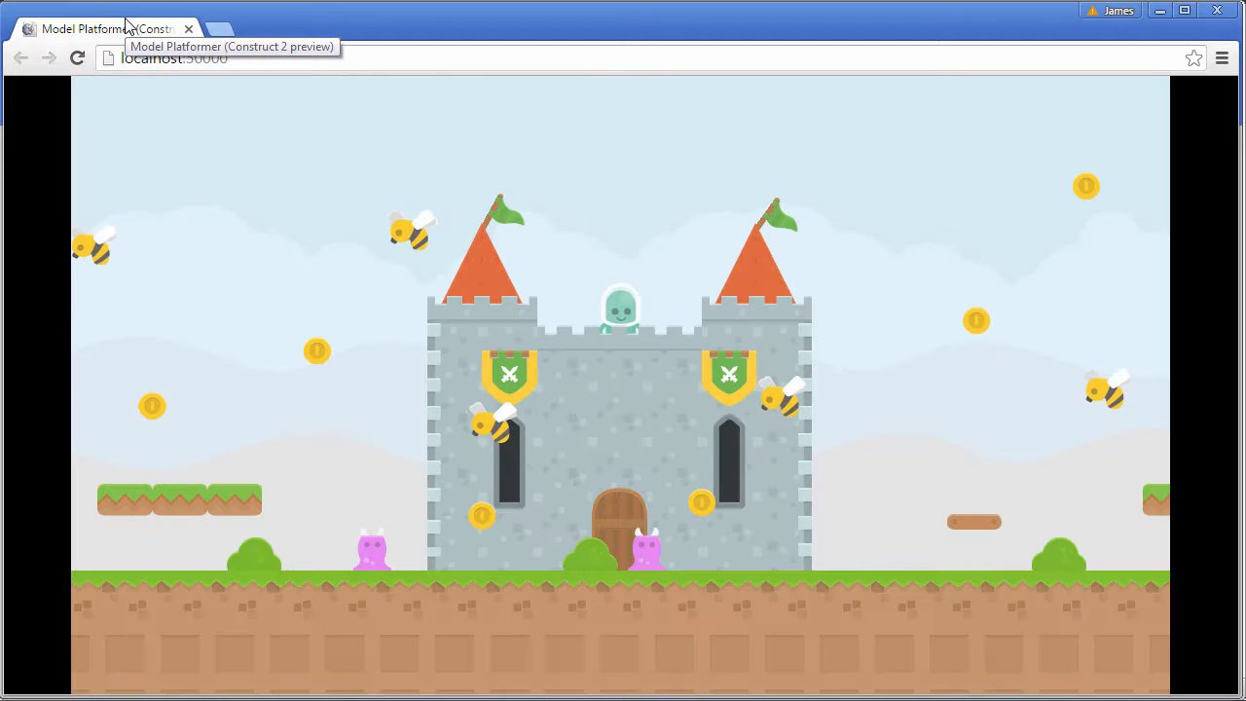
pyautogui.press('Right')
pyautogui.press('Up')
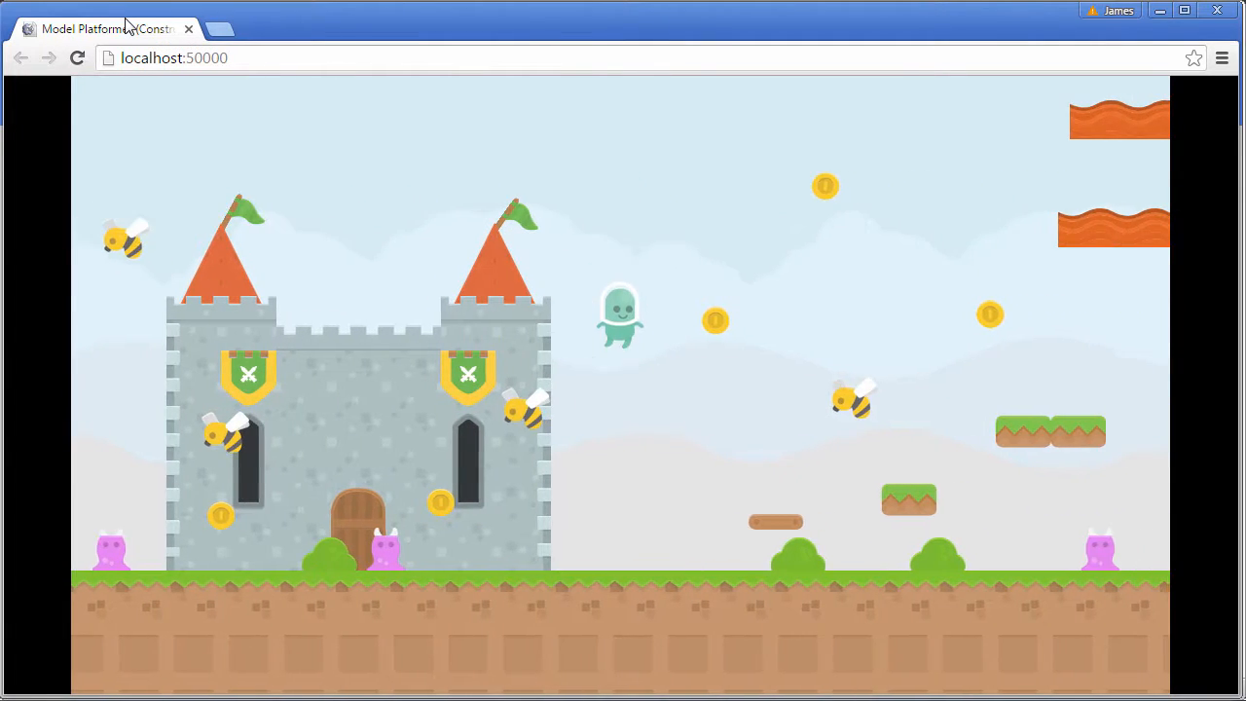
pyautogui.press('Left')
pyautogui.press('Up')
pyautogui.press('Right')
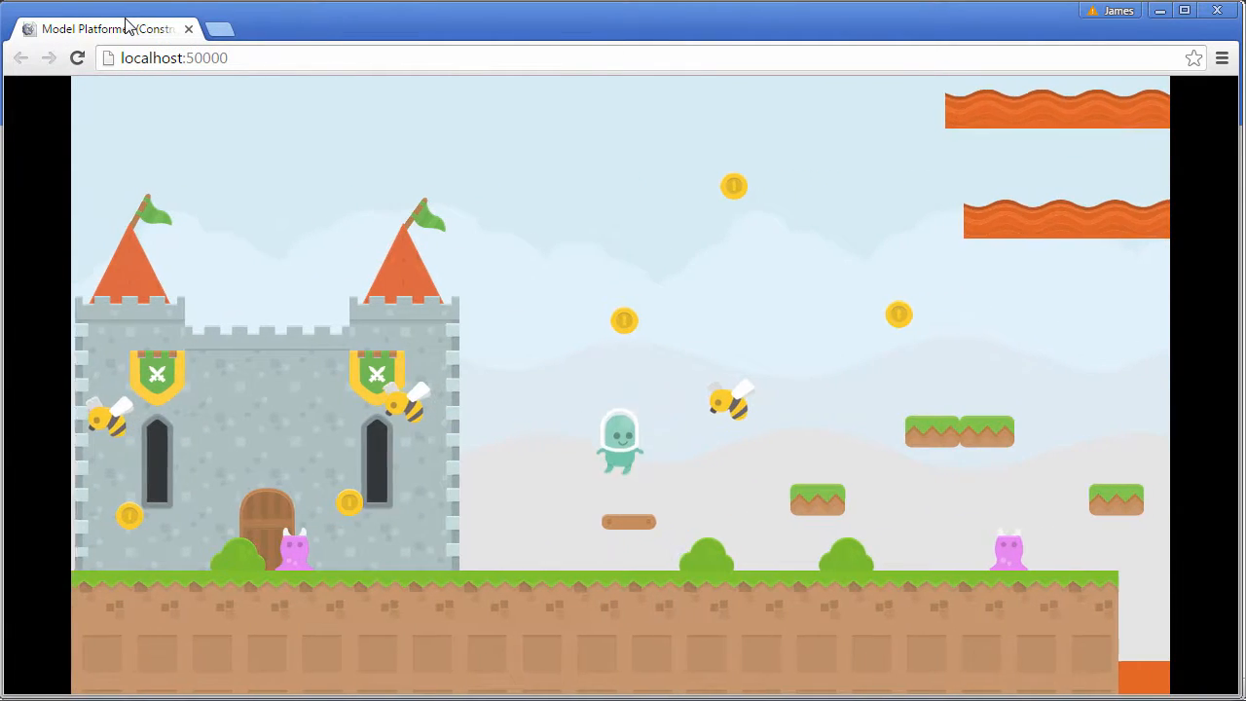
pyautogui.press('Right')
pyautogui.press('Up')
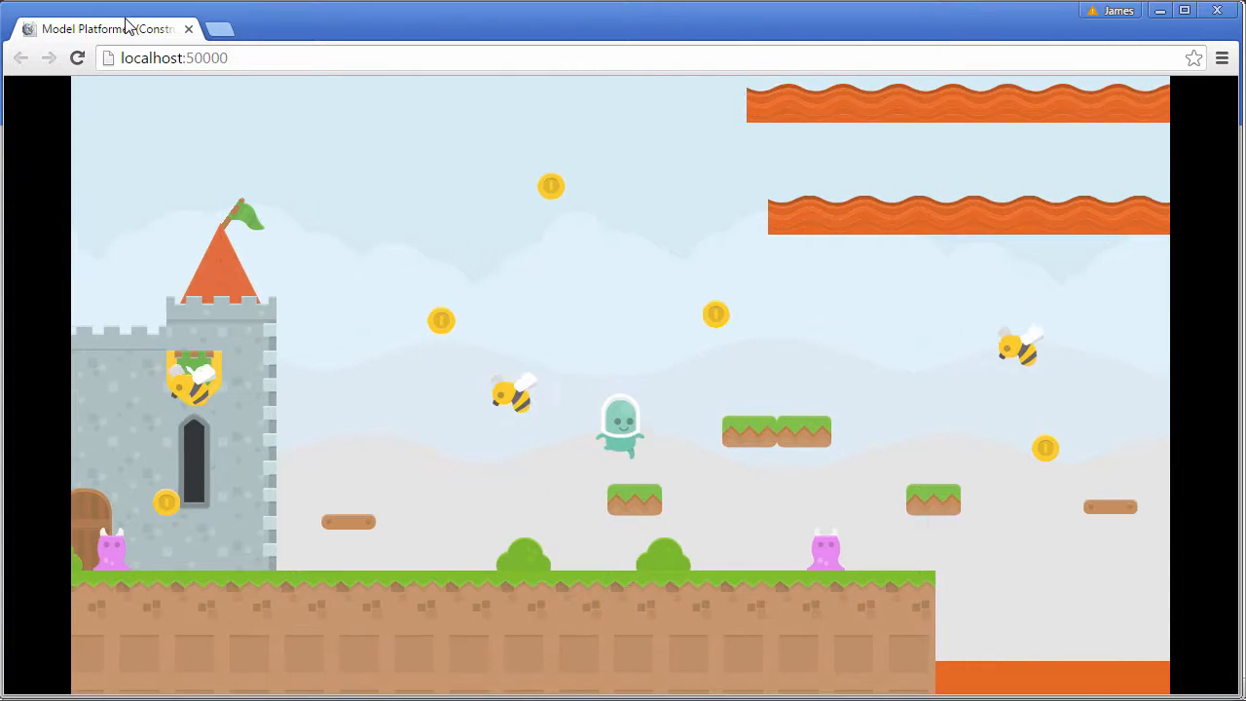
pyautogui.press('Up')
pyautogui.press('Right')
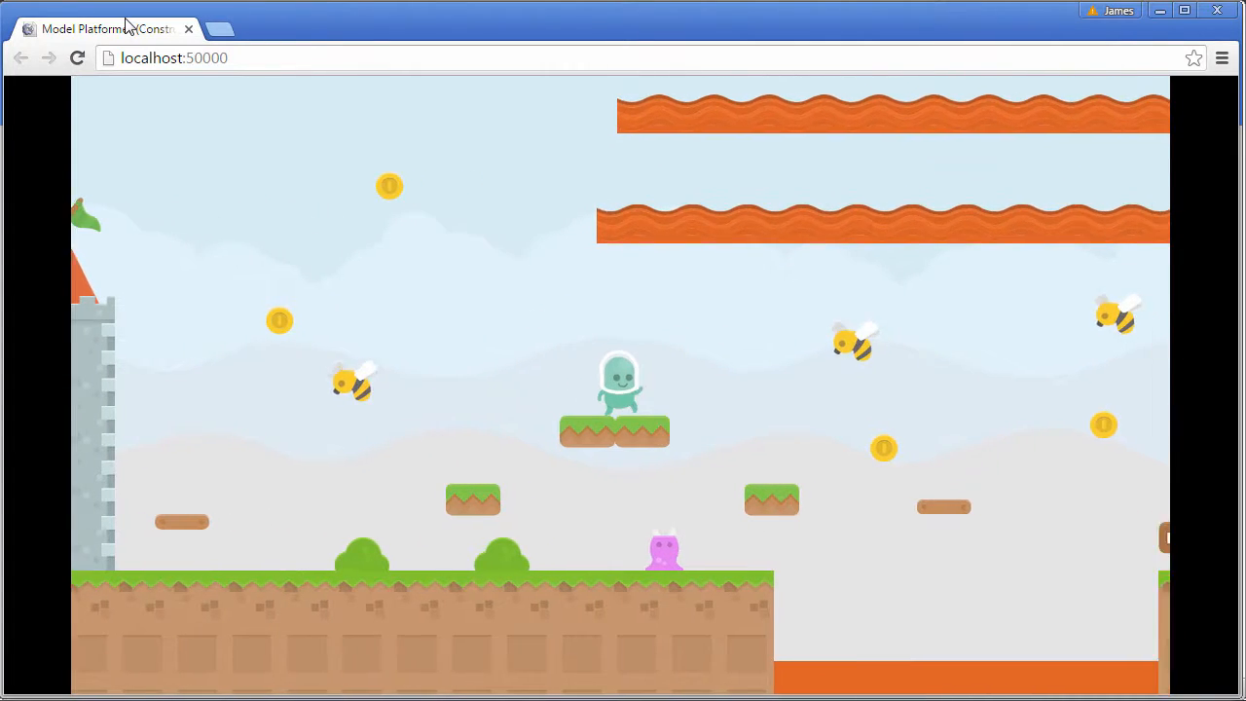
pyautogui.press('Right')
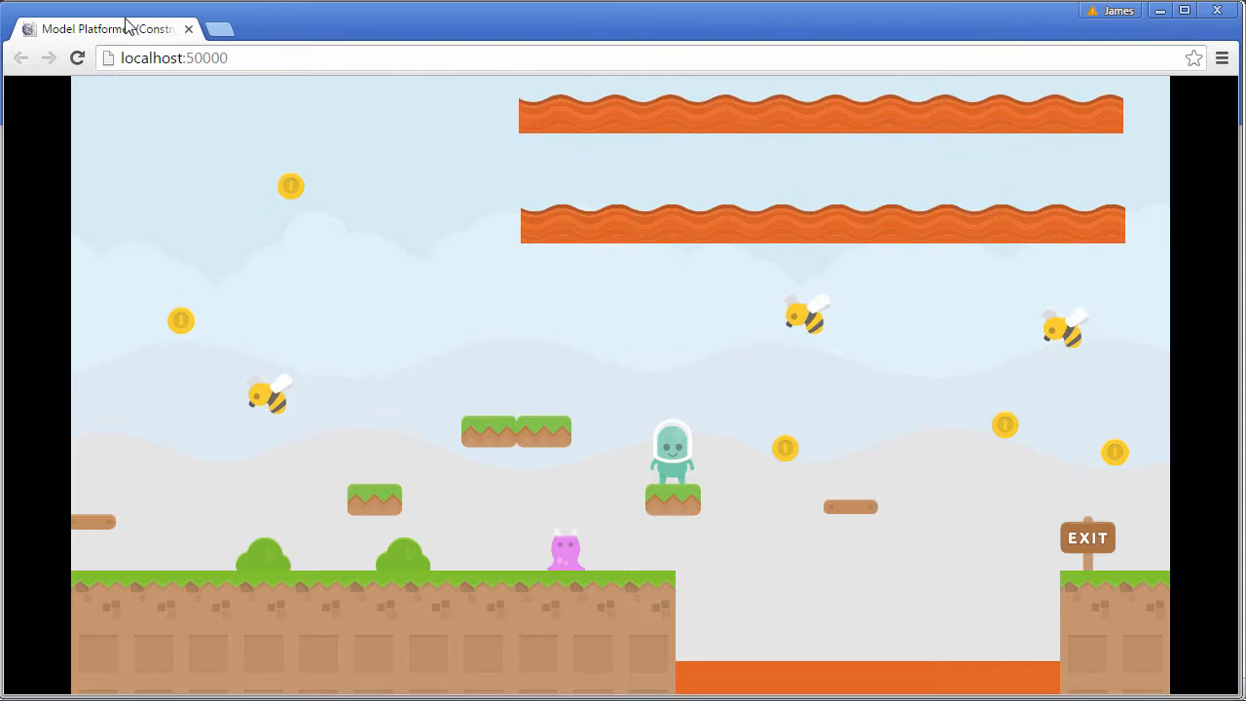
pyautogui.hotkey('alt', 'Tab')
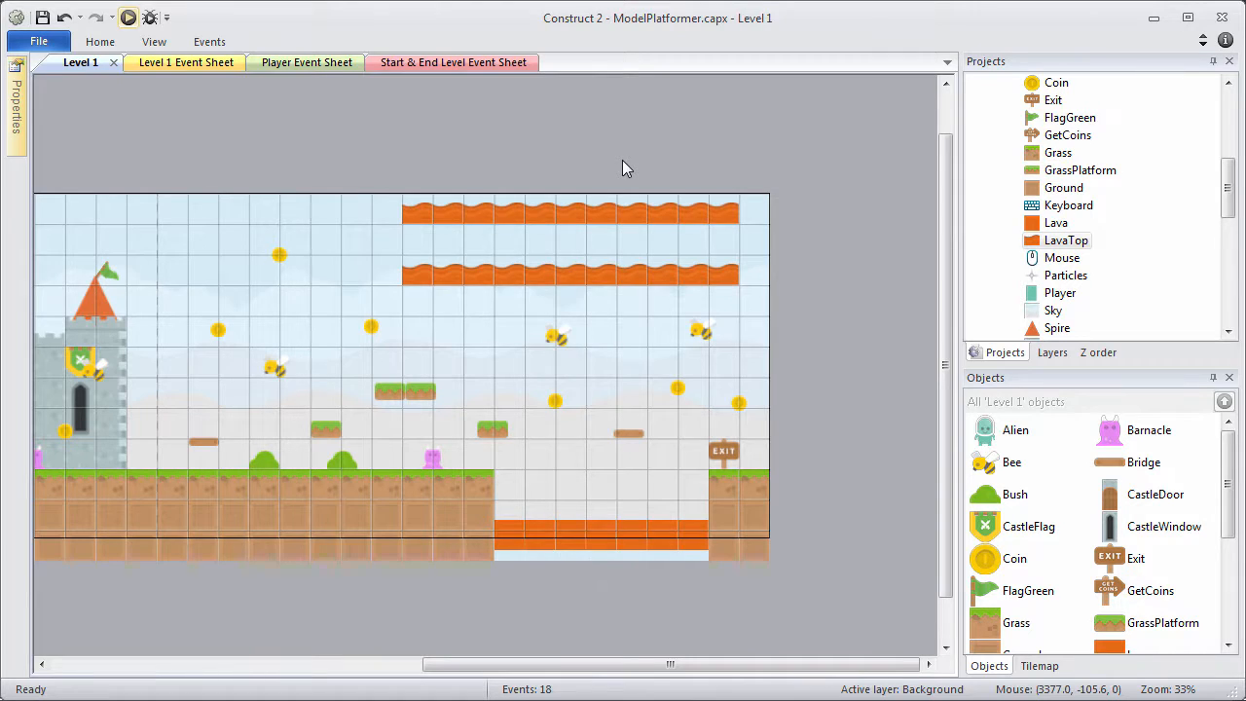
# Turn off grid snapping and move the upper LavaTop row down into the pit, overlapping the upper edge of the Lava tiles
pyautogui.moveTo(371, 174); pyautogui.dragTo(817, 234)
pyautogui.moveTo(704, 220)
pyautogui.mouseDown()
pyautogui.moveTo(726, 292)
pyautogui.moveTo(708, 351)
pyautogui.moveTo(703, 200)
pyautogui.moveTo(687, 165)
pyautogui.moveTo(698, 226)
pyautogui.mouseUp()
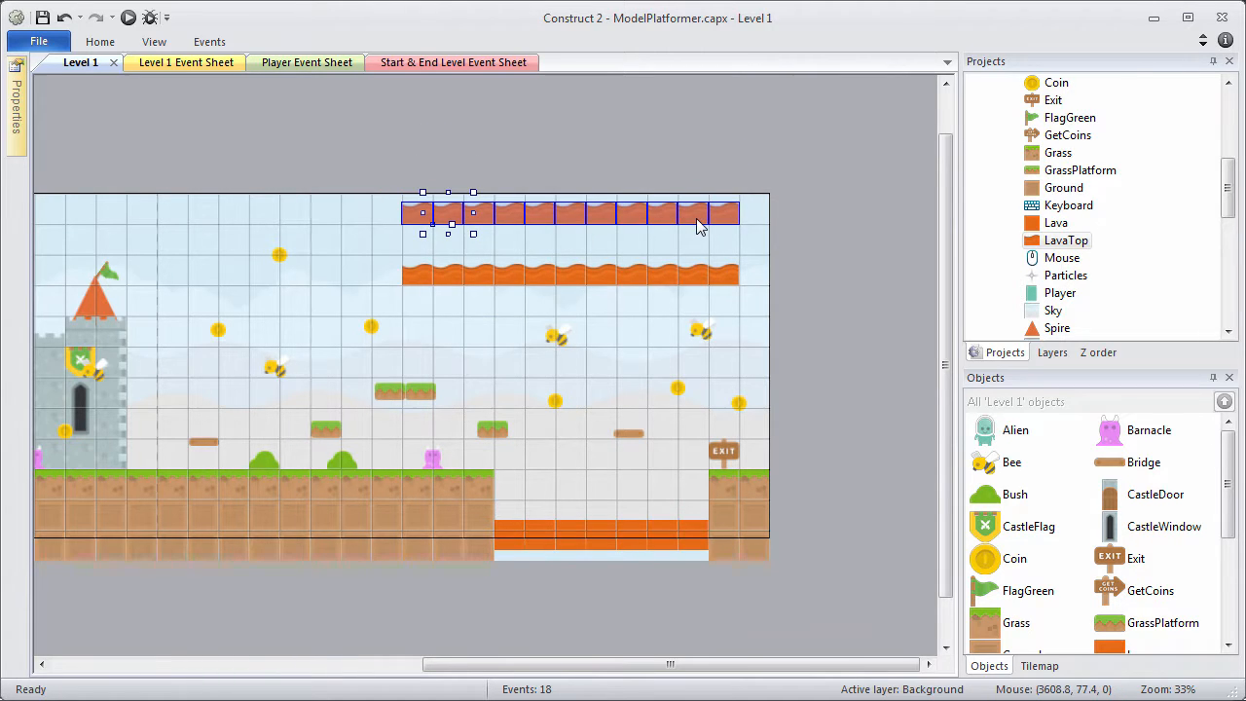
pyautogui.click(153, 42)
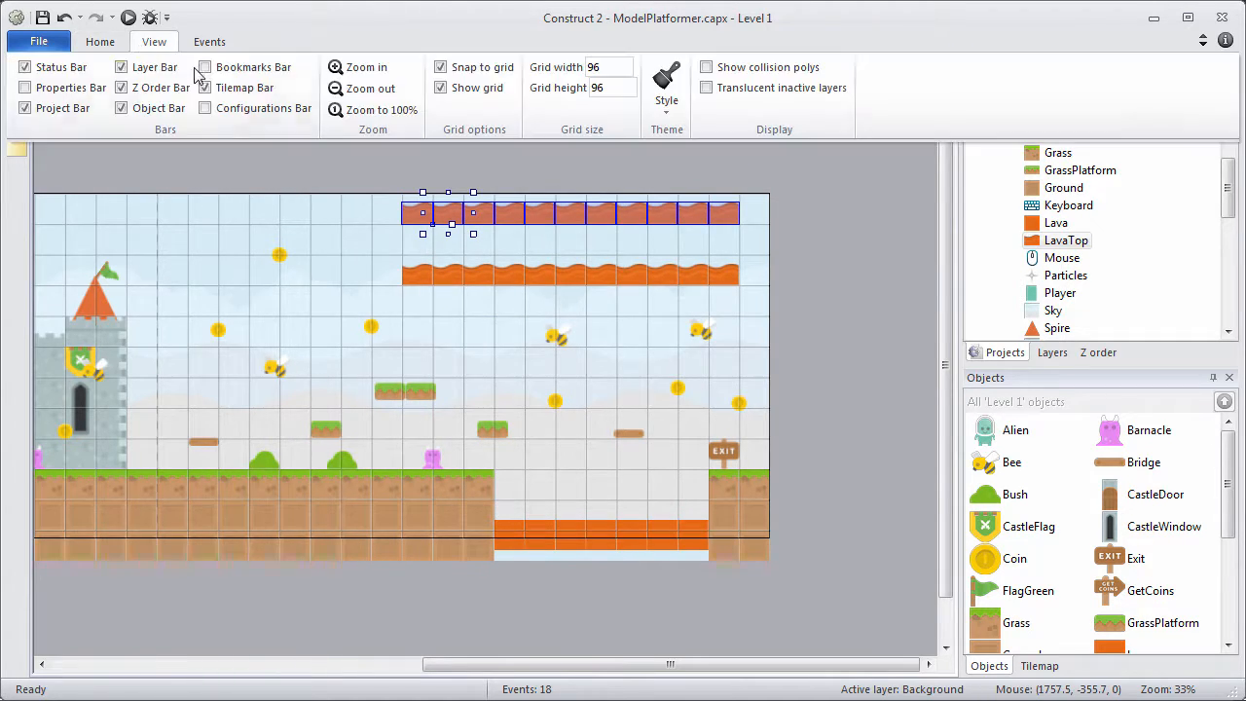
pyautogui.click(450, 71)
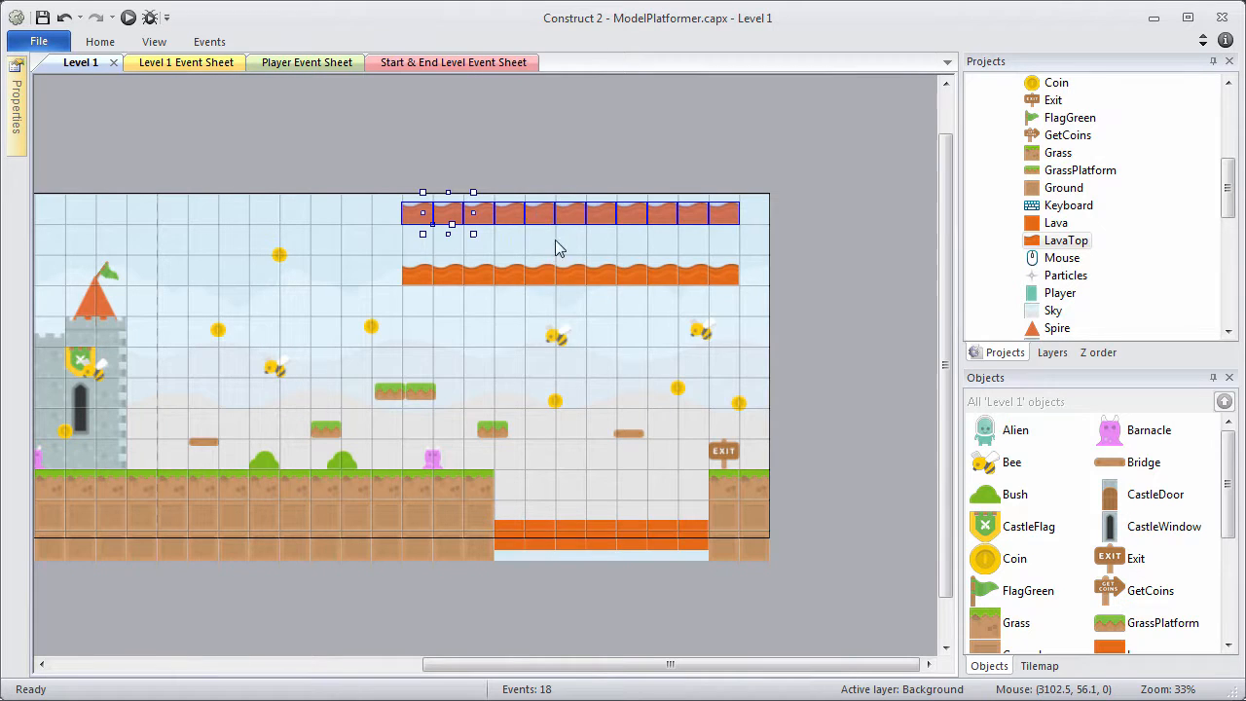
pyautogui.moveTo(545, 216); pyautogui.dragTo(560, 517)
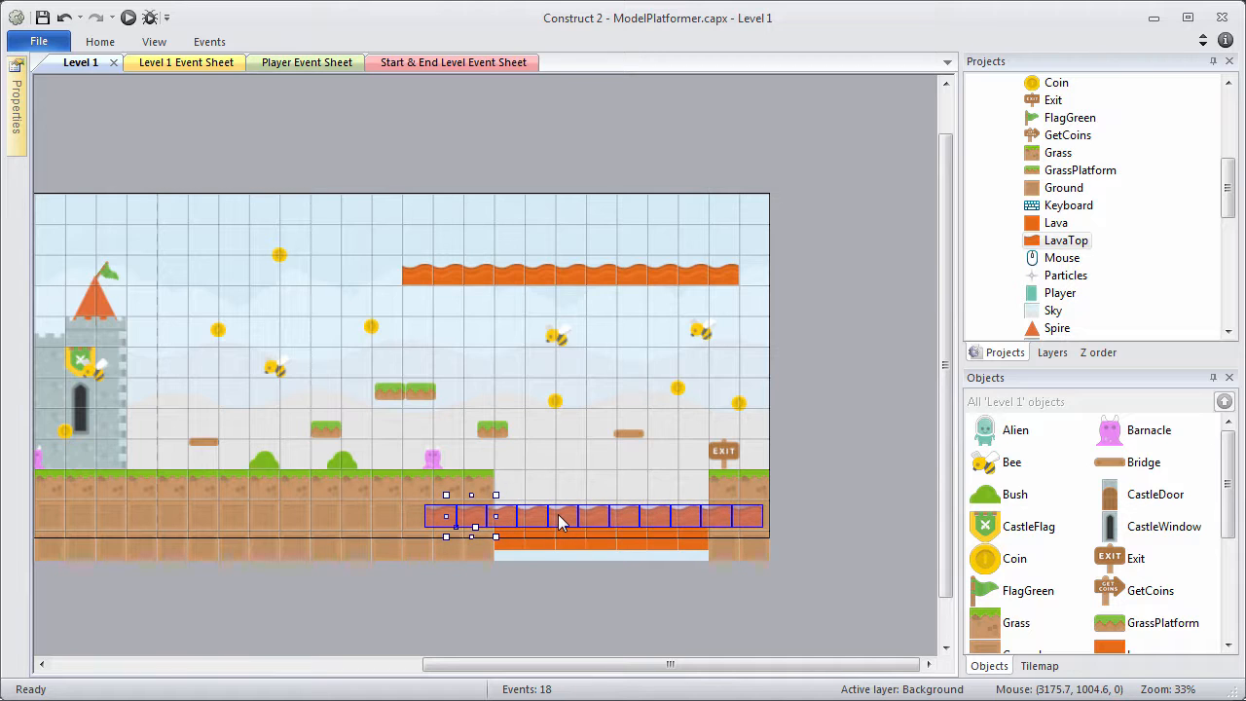
# Move the remaining LavaTop row down into the pit, slightly above and overlapping the first row
pyautogui.click(830, 206)
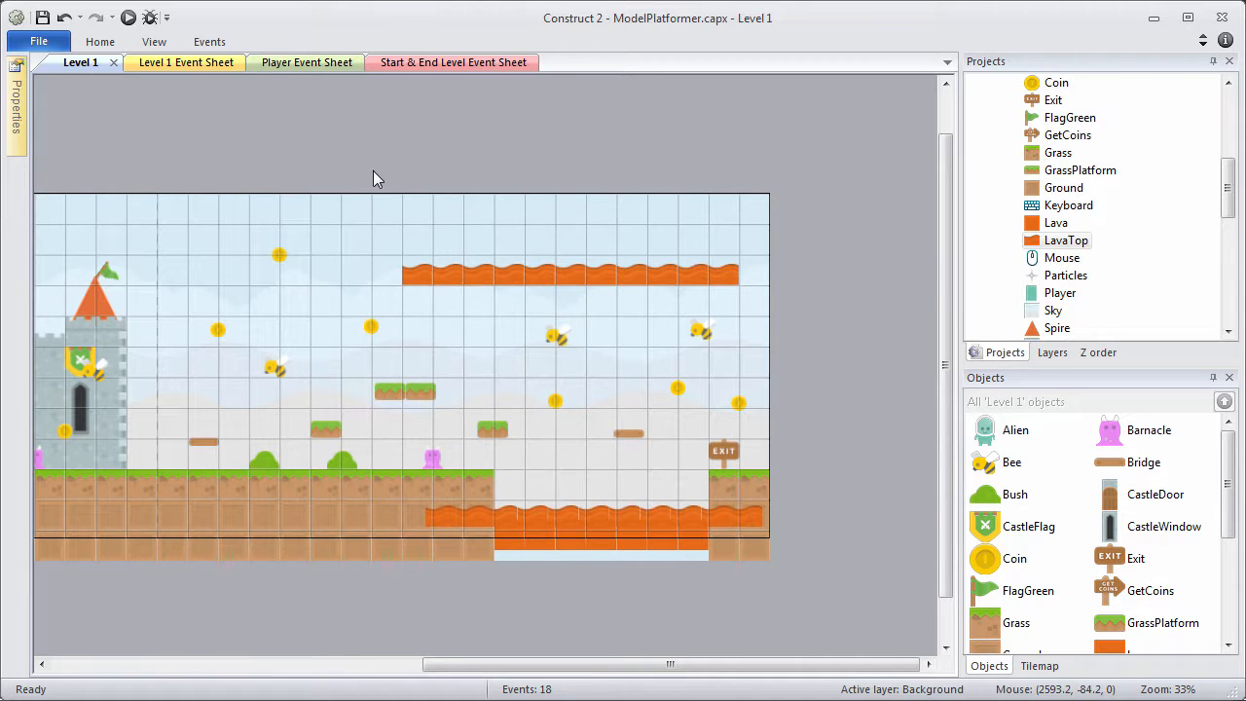
pyautogui.moveTo(371, 167); pyautogui.dragTo(758, 316)
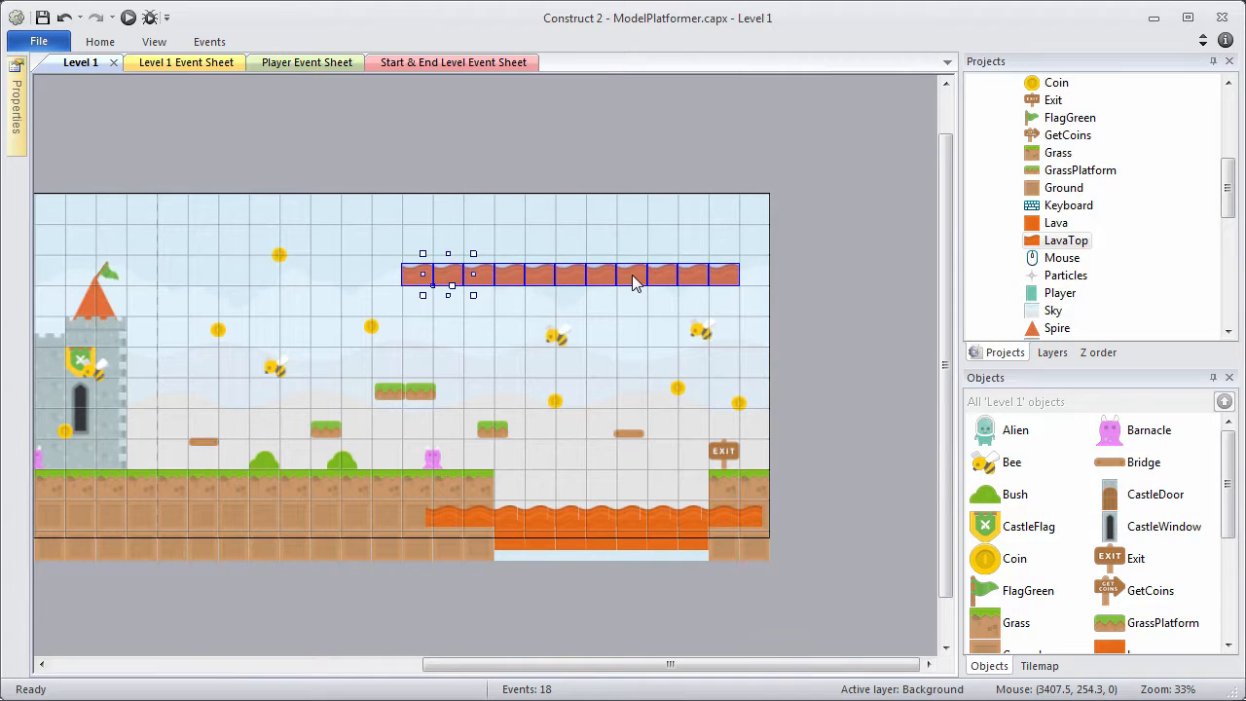
pyautogui.moveTo(634, 282); pyautogui.dragTo(661, 513)
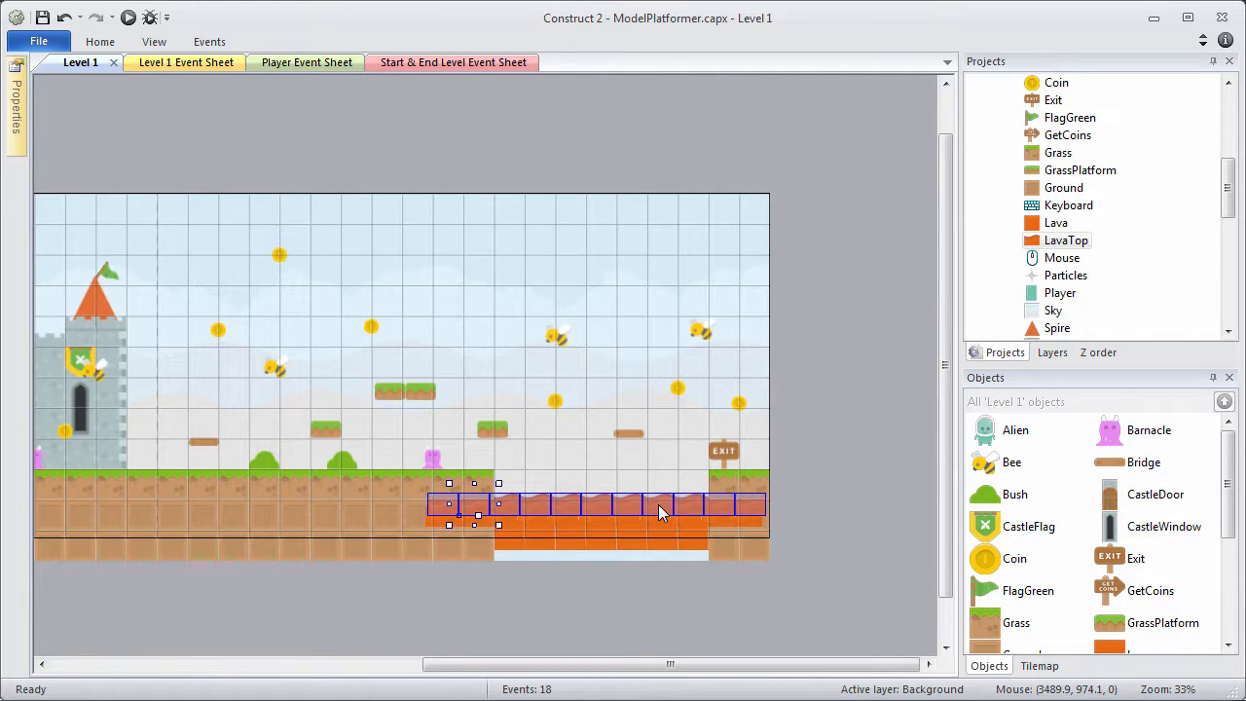
# In the Z order list, select LavaTop 217 in the Background layer and examine the order down to Sky 0
pyautogui.click(1108, 353)
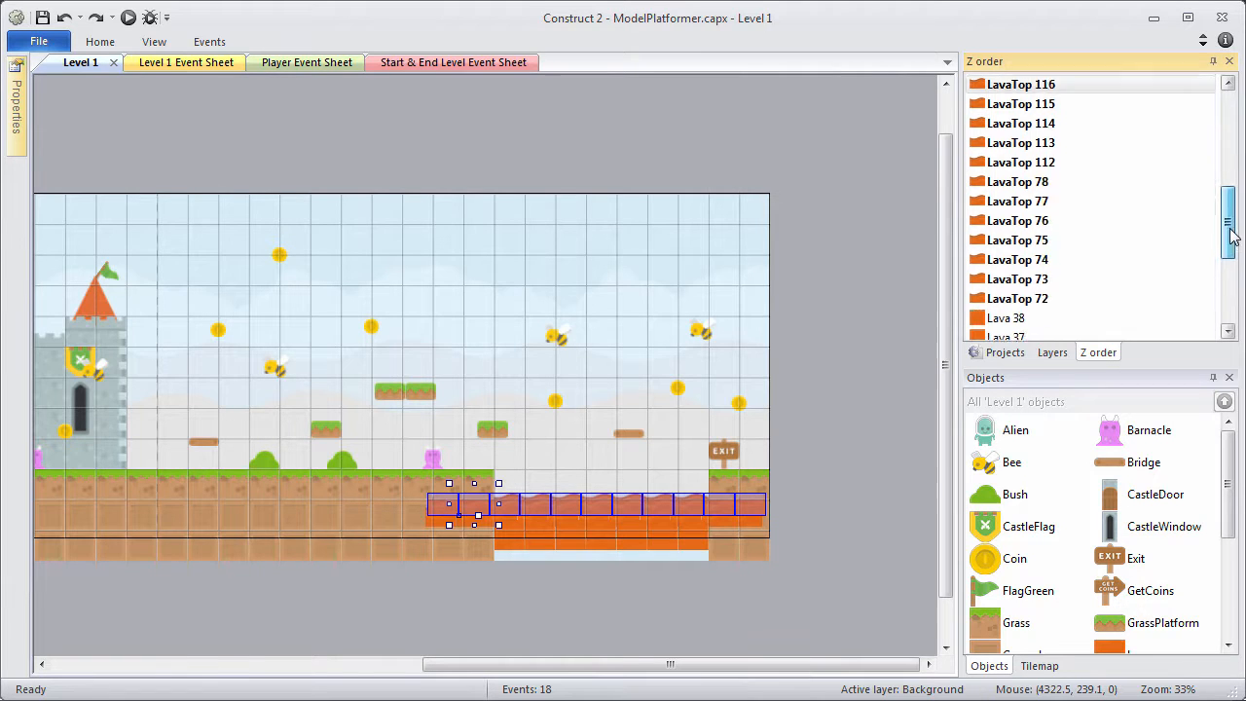
pyautogui.moveTo(1231, 234); pyautogui.dragTo(1233, 129)
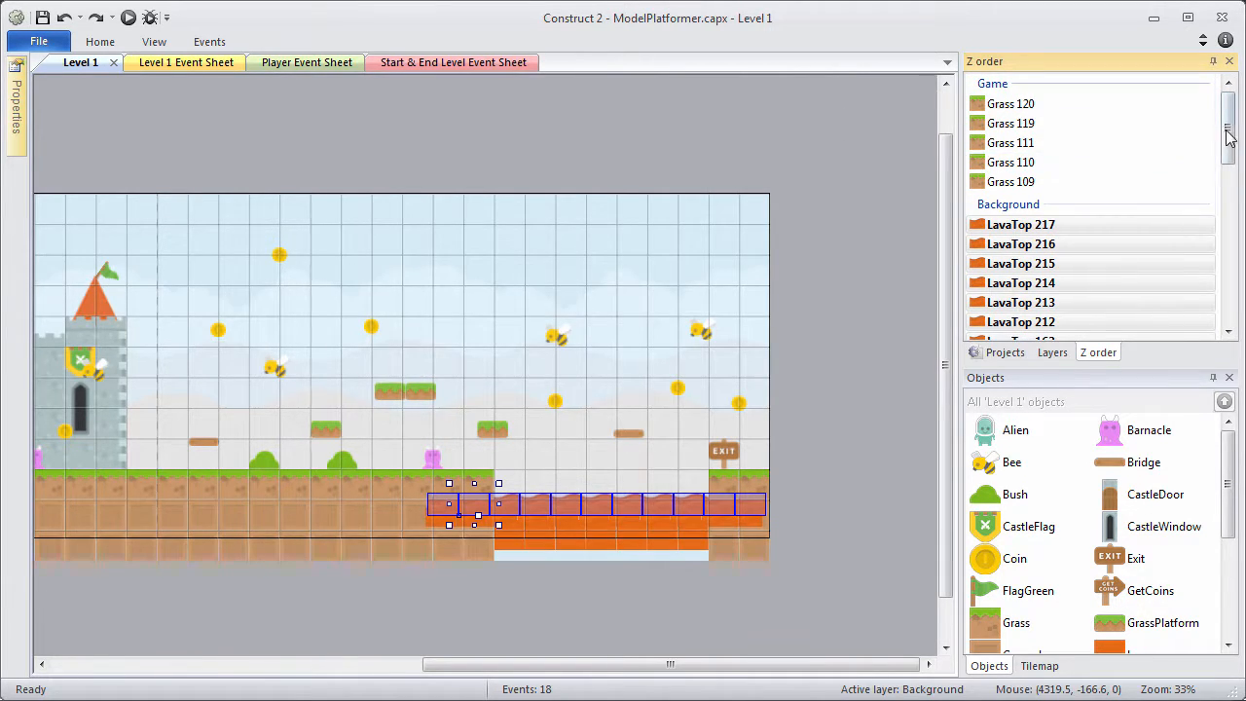
pyautogui.moveTo(1232, 127)
pyautogui.mouseDown()
pyautogui.moveTo(1234, 311)
pyautogui.moveTo(1232, 127)
pyautogui.mouseUp()
pyautogui.click(746, 145)
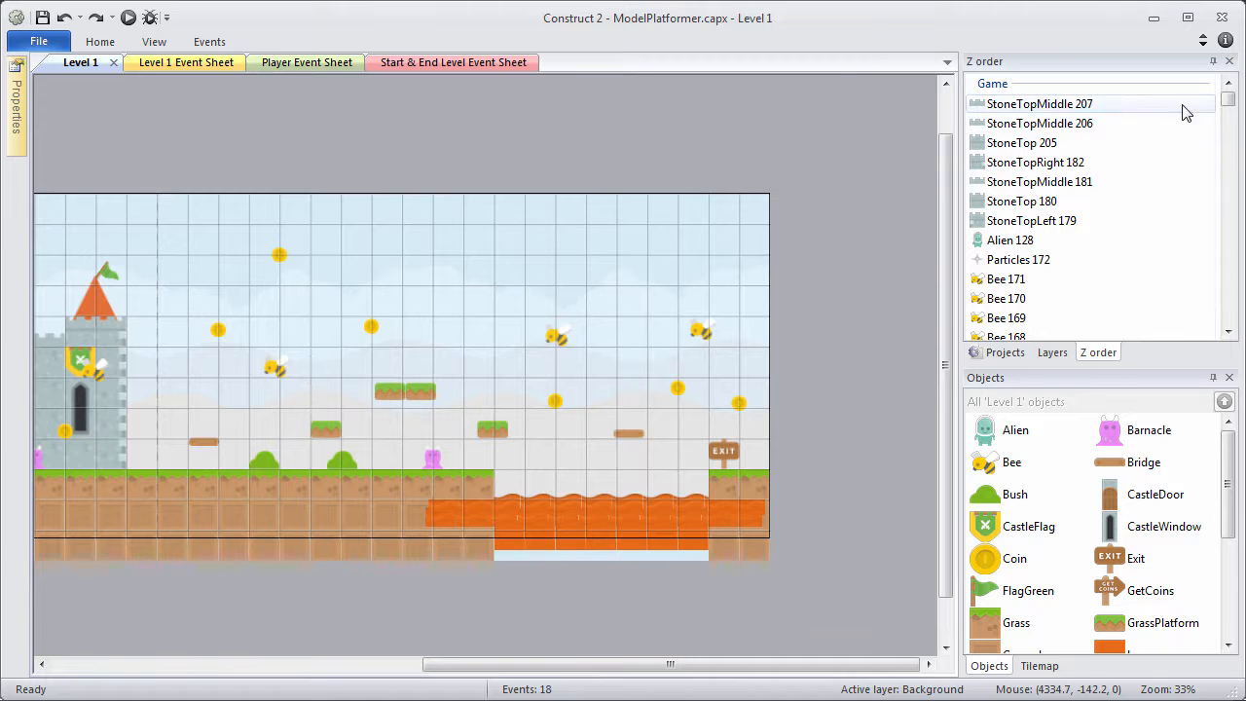
pyautogui.moveTo(1232, 110); pyautogui.dragTo(1191, 178)
pyautogui.click(1040, 131)
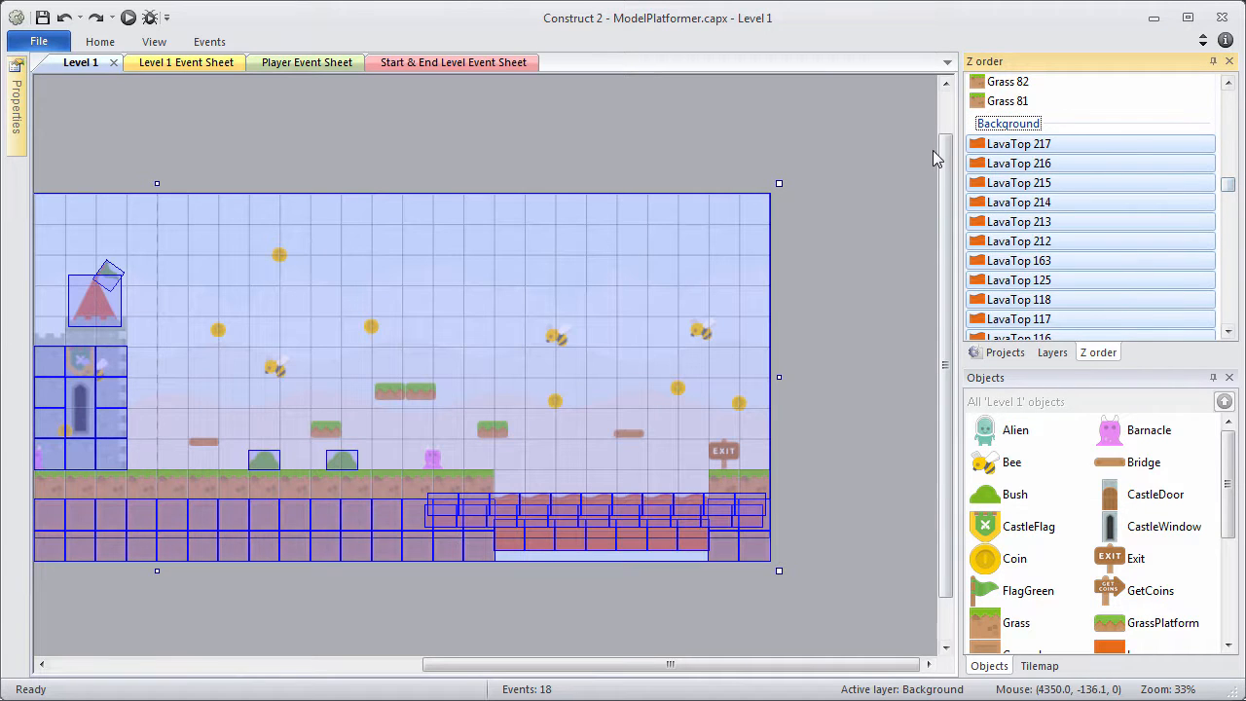
pyautogui.click(1003, 148)
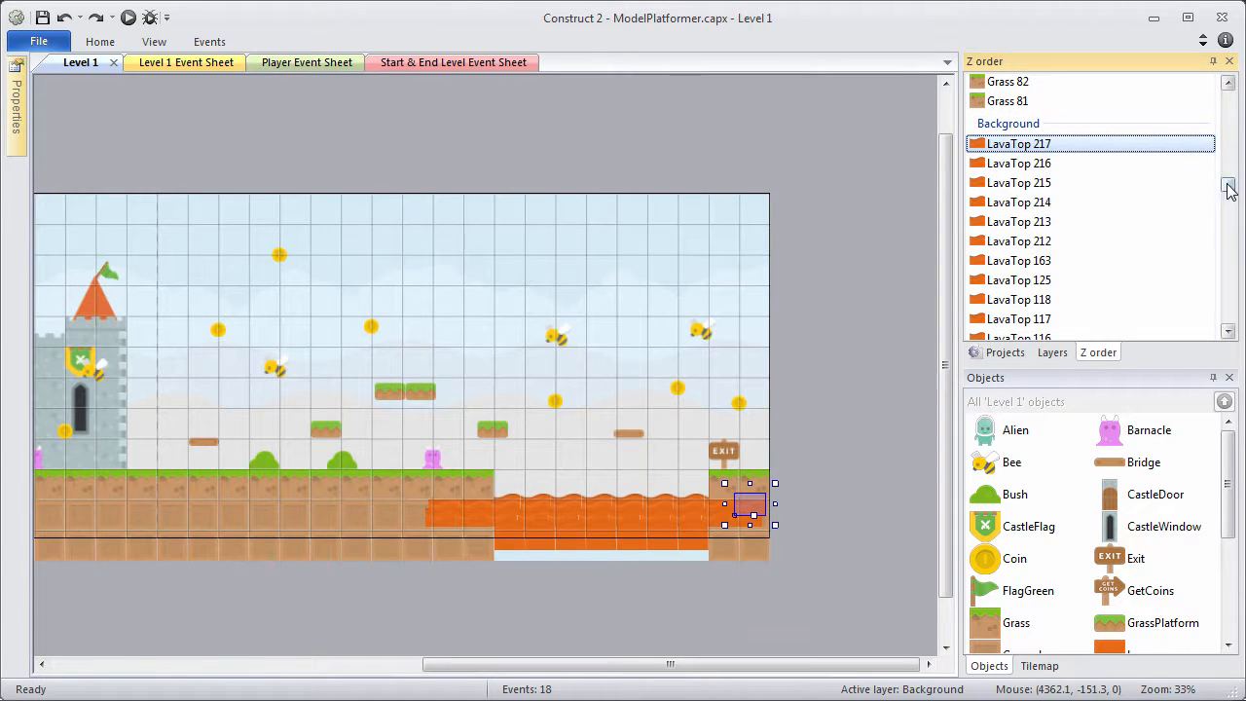
pyautogui.moveTo(1229, 185); pyautogui.dragTo(1234, 322)
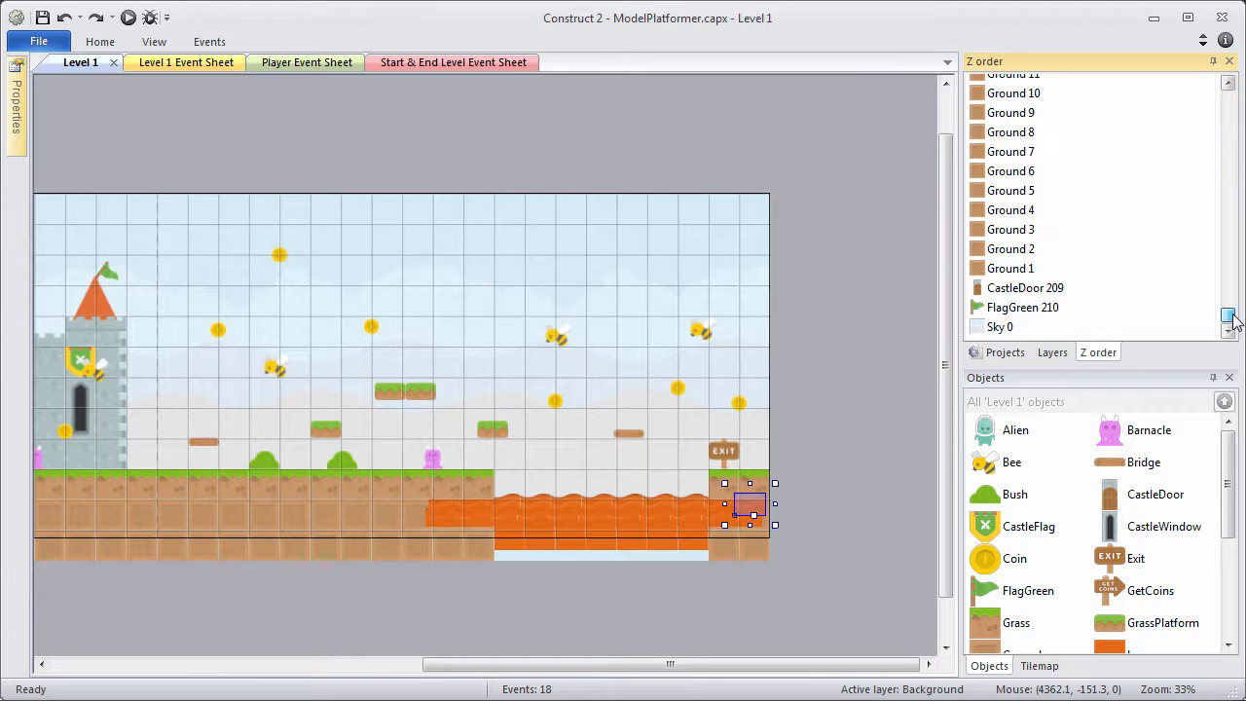
pyautogui.moveTo(1234, 322); pyautogui.dragTo(1231, 186)
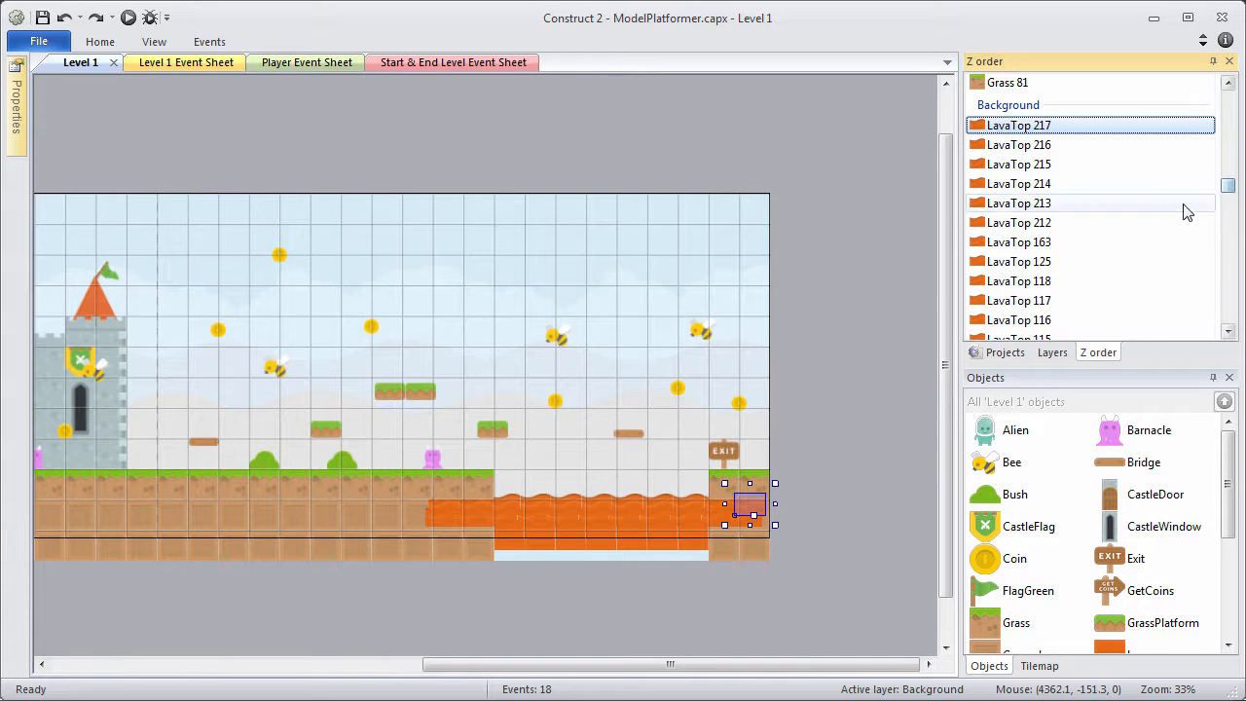
# Extend the Z order selection to all remaining LavaTop tiles of both rows, from LavaTop 216 through LavaTop 72
pyautogui.keyDown('shift'); pyautogui.click(1036, 243); pyautogui.keyUp('shift')
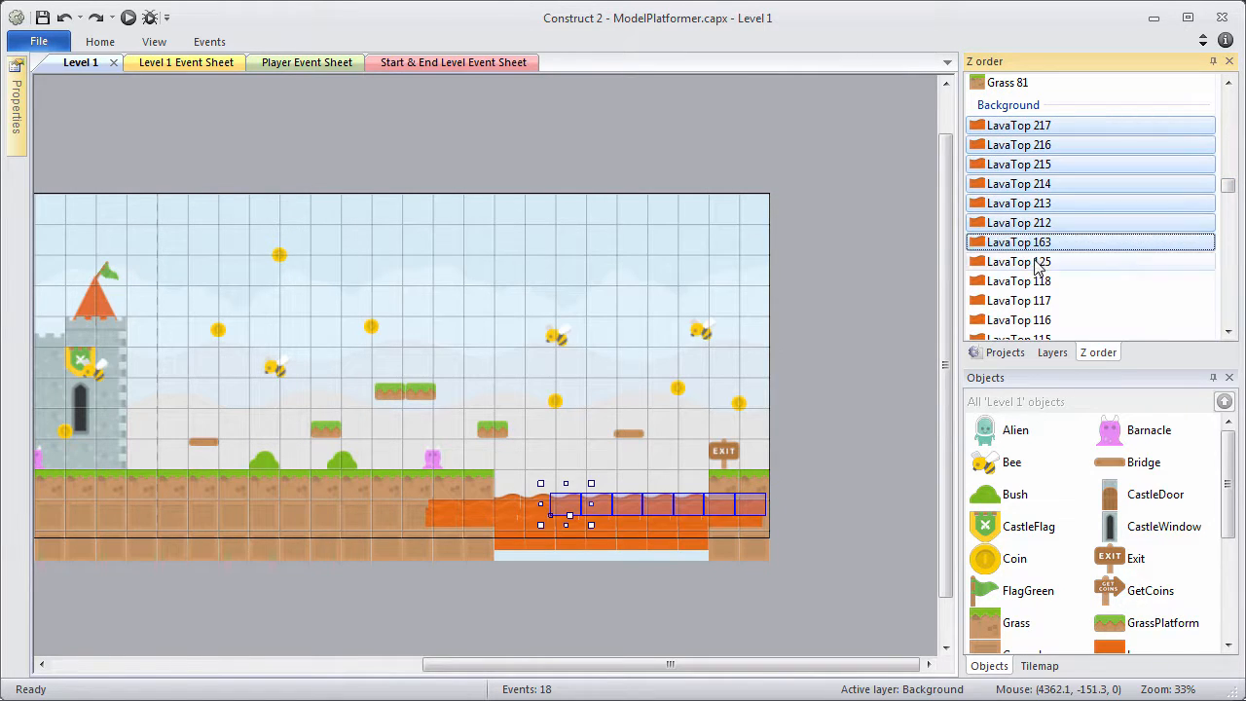
pyautogui.keyDown('shift'); pyautogui.click(1038, 261); pyautogui.keyUp('shift')
pyautogui.keyDown('shift'); pyautogui.click(1038, 280); pyautogui.keyUp('shift')
pyautogui.keyDown('shift'); pyautogui.click(1040, 302); pyautogui.keyUp('shift')
pyautogui.click(1228, 331)
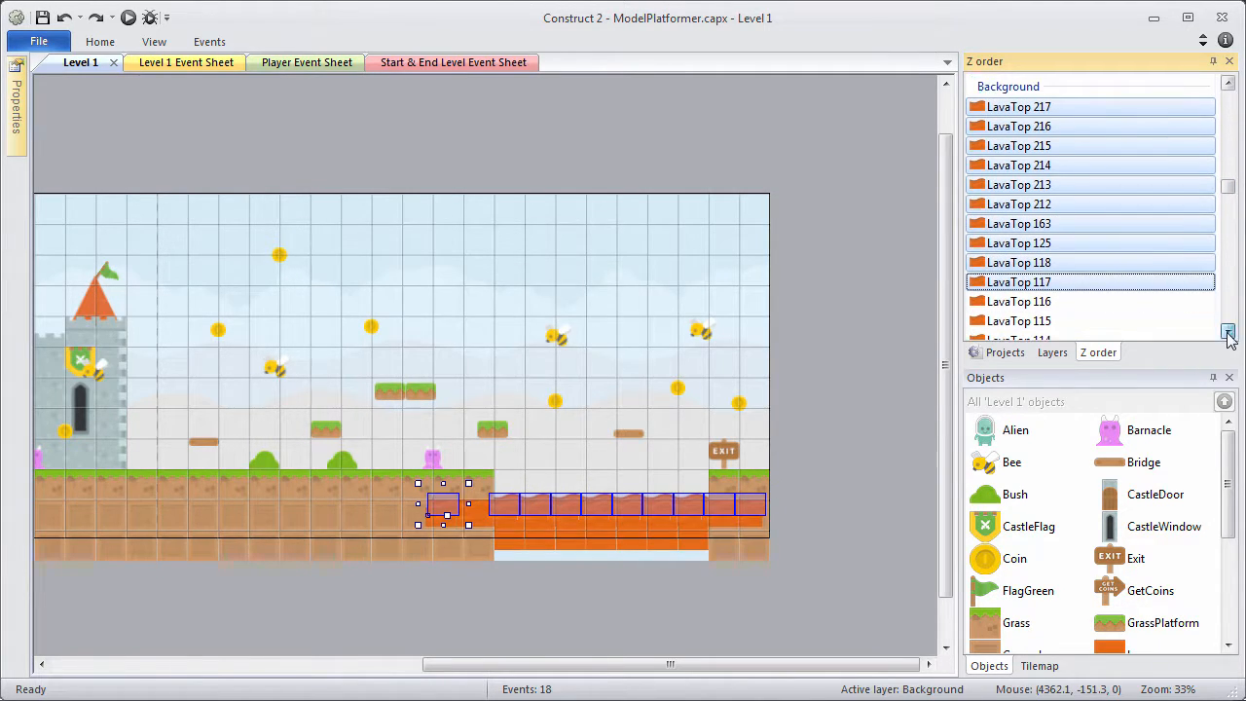
pyautogui.click(1228, 331)
pyautogui.keyDown('shift'); pyautogui.click(1030, 246); pyautogui.keyUp('shift')
pyautogui.keyDown('shift'); pyautogui.click(1030, 264); pyautogui.keyUp('shift')
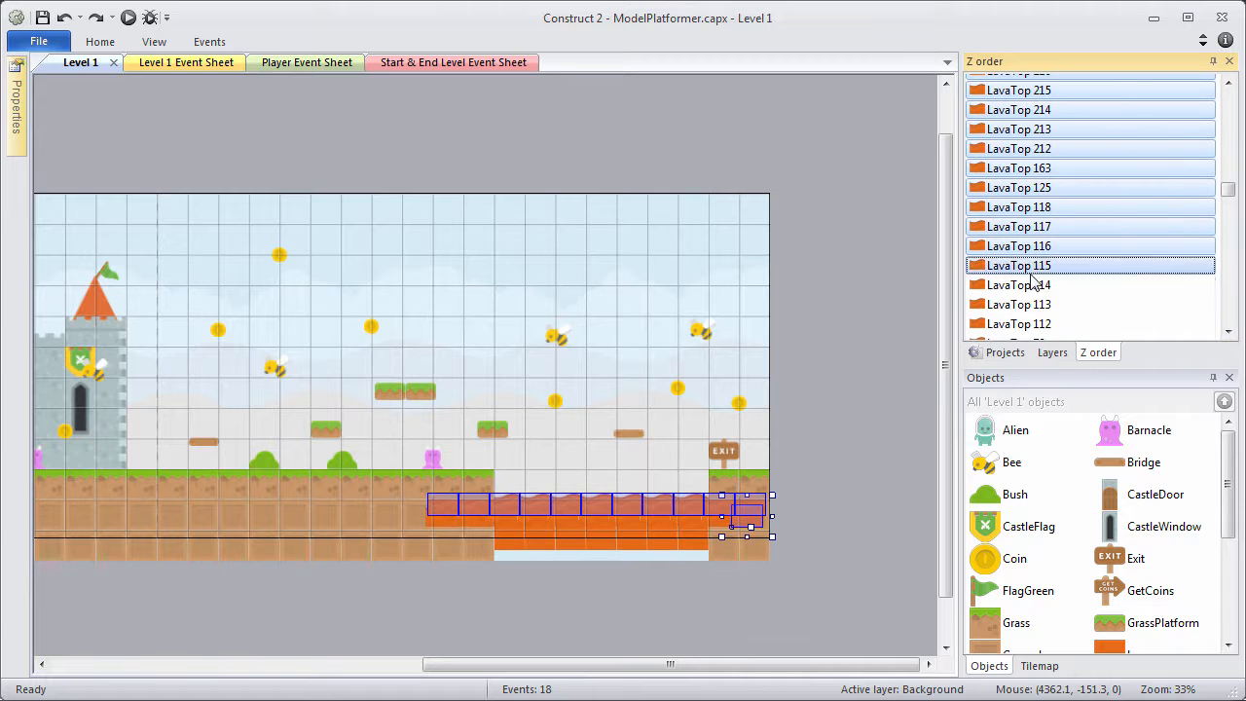
pyautogui.keyDown('shift'); pyautogui.click(1032, 284); pyautogui.keyUp('shift')
pyautogui.keyDown('shift'); pyautogui.click(1034, 303); pyautogui.keyUp('shift')
pyautogui.keyDown('shift'); pyautogui.click(1035, 324); pyautogui.keyUp('shift')
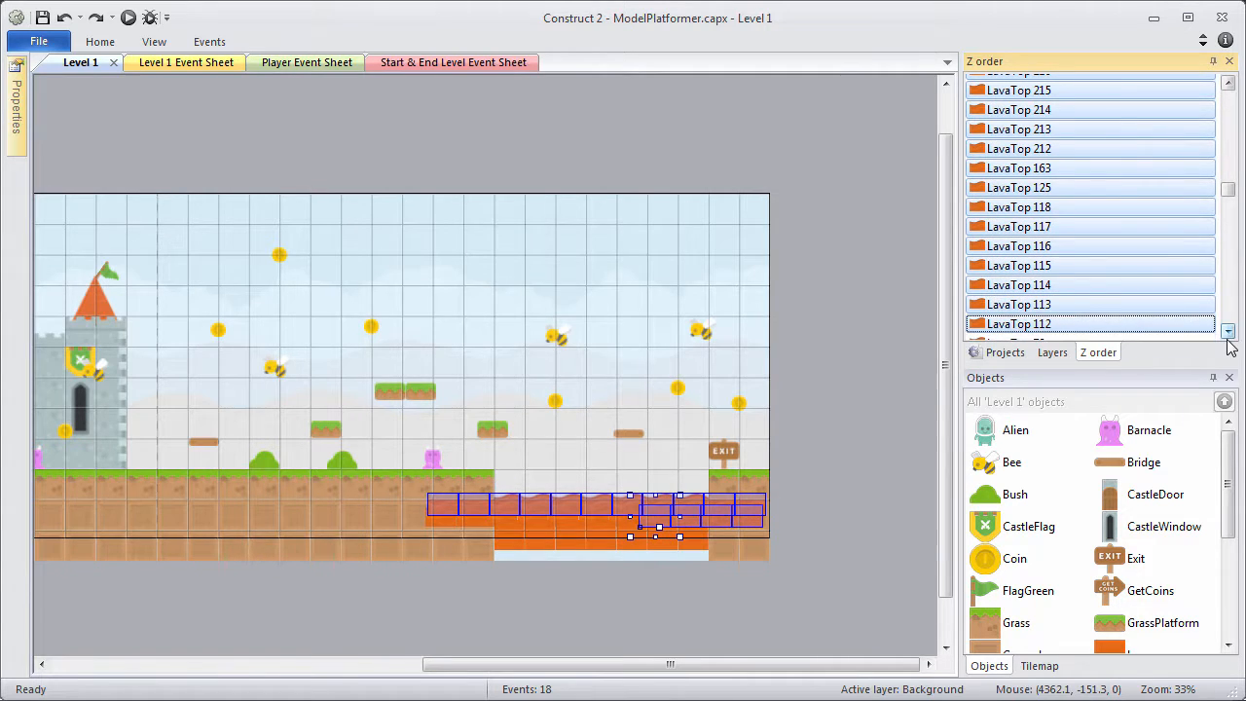
pyautogui.click(1229, 332)
pyautogui.click(1228, 332)
pyautogui.click(1228, 332)
pyautogui.click(1229, 332)
pyautogui.click(1229, 332)
pyautogui.click(1229, 332)
pyautogui.click(1229, 332)
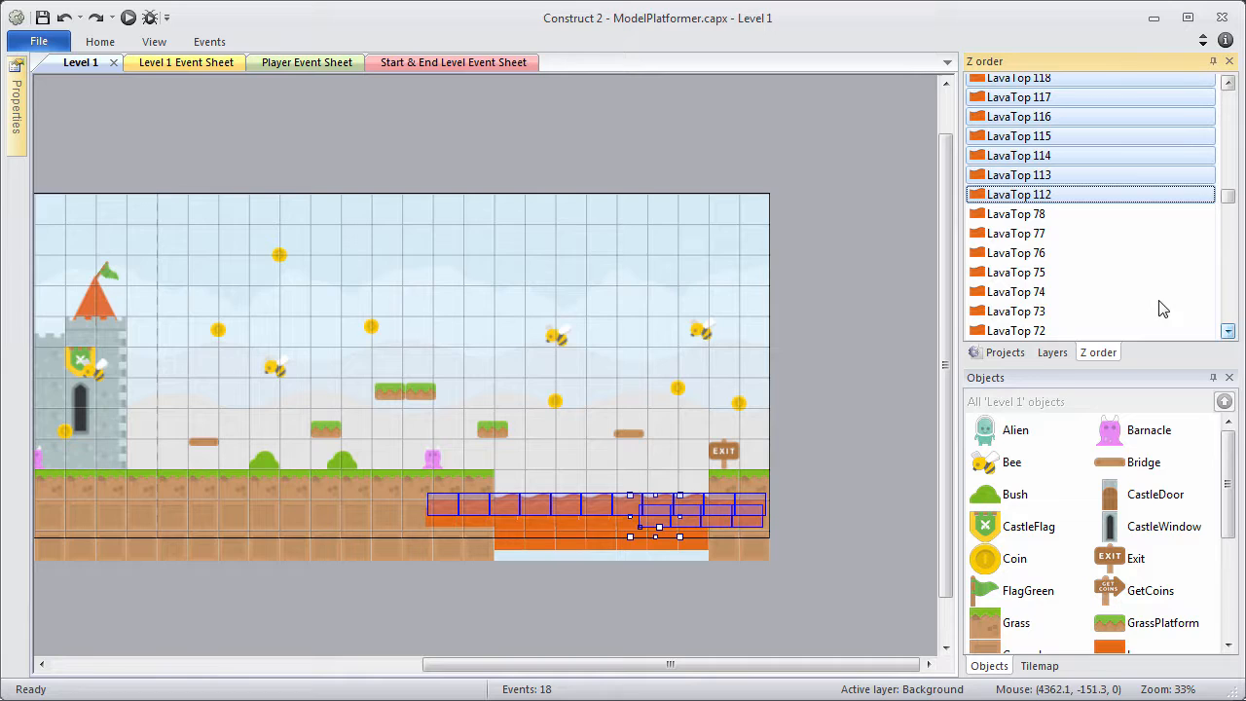
pyautogui.keyDown('shift'); pyautogui.click(1015, 215); pyautogui.keyUp('shift')
pyautogui.keyDown('shift'); pyautogui.click(1011, 235); pyautogui.keyUp('shift')
pyautogui.keyDown('shift'); pyautogui.click(1012, 254); pyautogui.keyUp('shift')
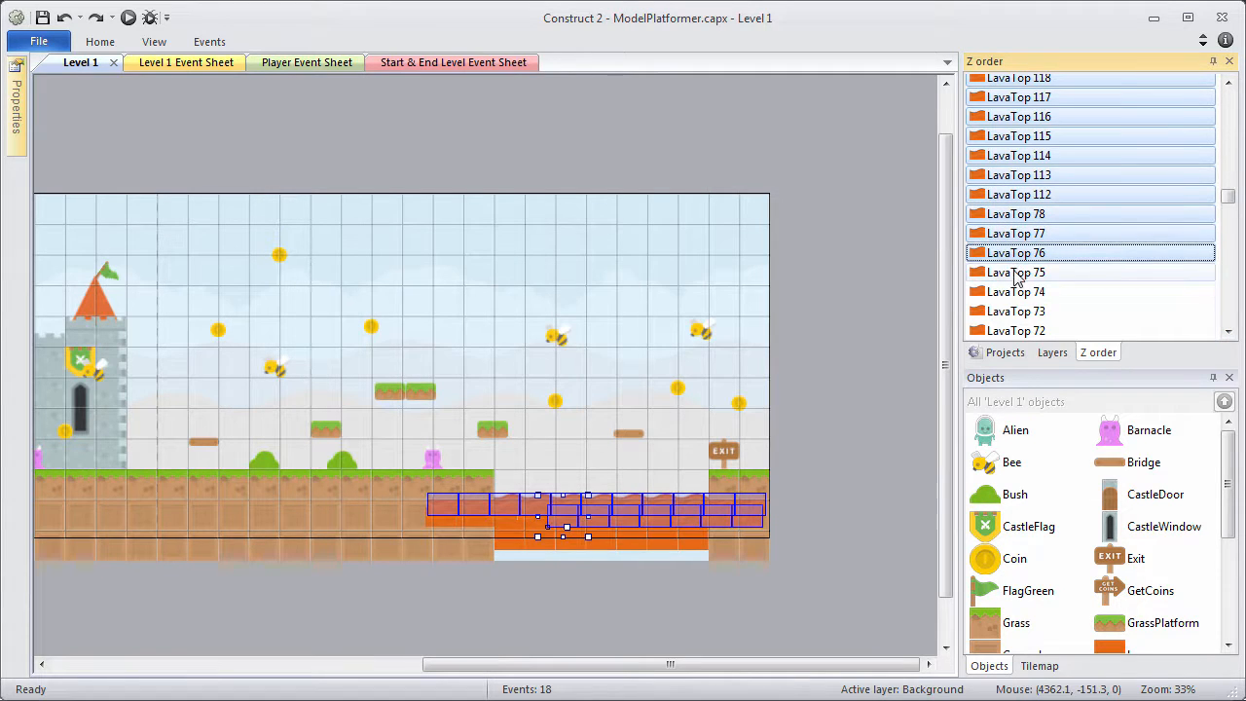
pyautogui.keyDown('shift'); pyautogui.click(1018, 274); pyautogui.keyUp('shift')
pyautogui.keyDown('shift'); pyautogui.click(1024, 293); pyautogui.keyUp('shift')
pyautogui.keyDown('shift'); pyautogui.click(1032, 312); pyautogui.keyUp('shift')
pyautogui.keyDown('shift'); pyautogui.click(1038, 331); pyautogui.keyUp('shift')
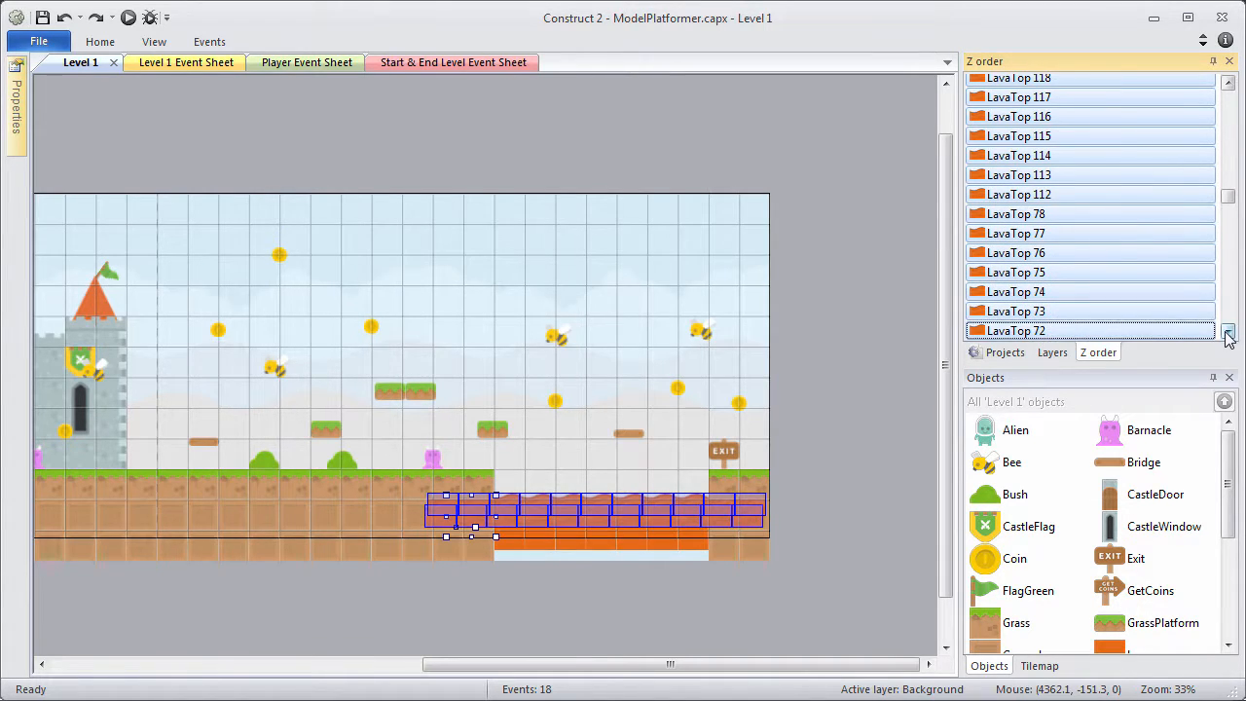
# Add Lava 38 through Lava 32 to the selected LavaTop tiles and move them all directly above Sky 0, behind the ground
pyautogui.click(1229, 332)
pyautogui.click(1229, 332)
pyautogui.click(1229, 332)
pyautogui.click(1228, 332)
pyautogui.click(1229, 332)
pyautogui.click(1229, 332)
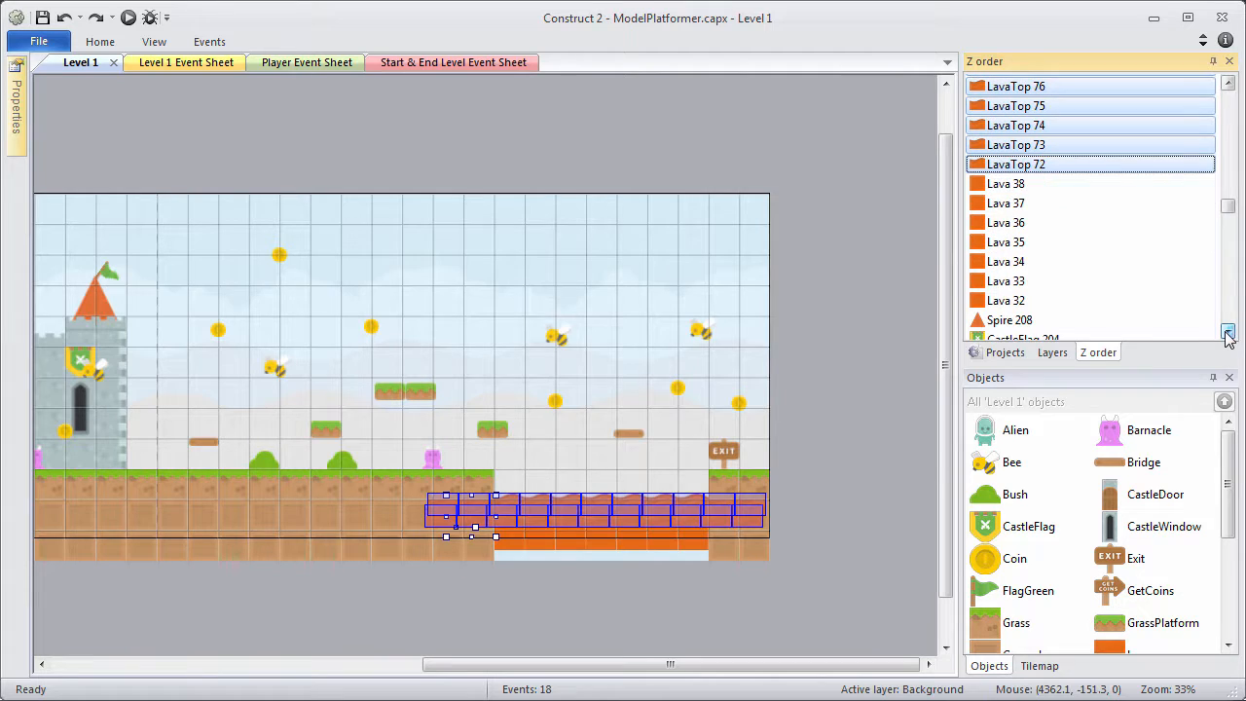
pyautogui.keyDown('shift'); pyautogui.click(1013, 183); pyautogui.keyUp('shift')
pyautogui.keyDown('shift'); pyautogui.click(1012, 203); pyautogui.keyUp('shift')
pyautogui.keyDown('shift'); pyautogui.click(1010, 222); pyautogui.keyUp('shift')
pyautogui.keyDown('shift'); pyautogui.click(1012, 243); pyautogui.keyUp('shift')
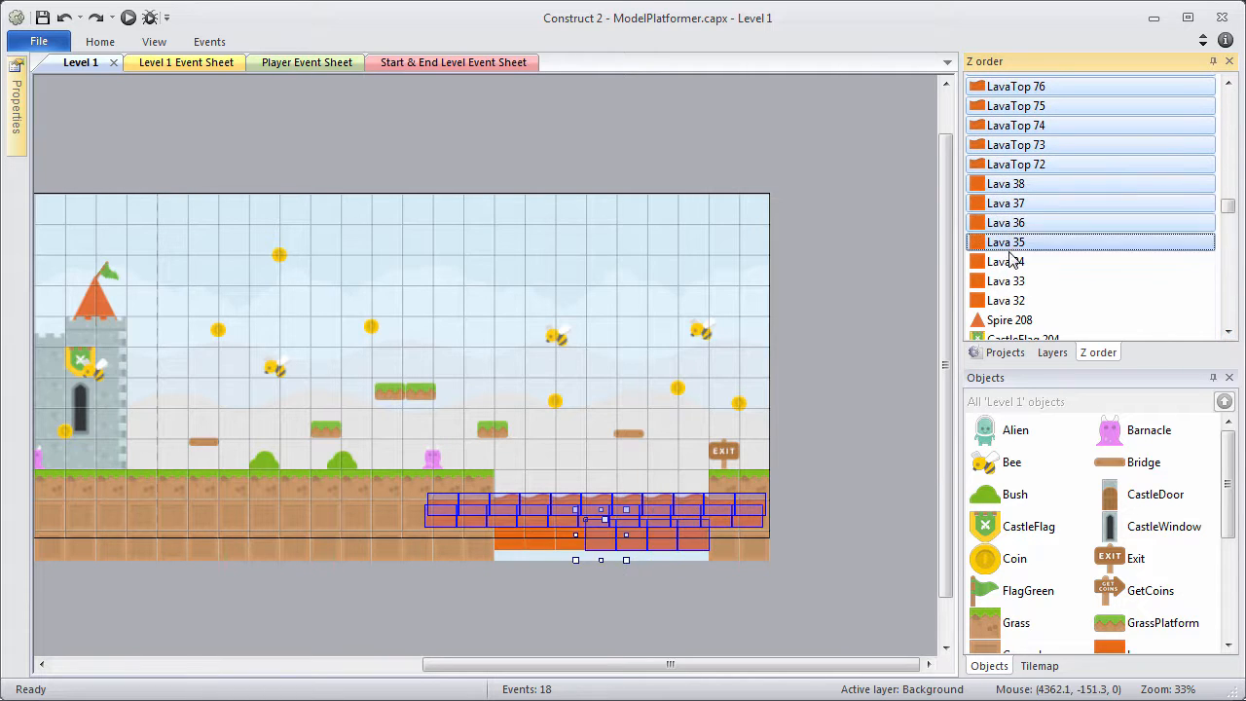
pyautogui.keyDown('shift'); pyautogui.click(1015, 262); pyautogui.keyUp('shift')
pyautogui.keyDown('shift'); pyautogui.click(1018, 281); pyautogui.keyUp('shift')
pyautogui.keyDown('ctrl'); pyautogui.click(1019, 301); pyautogui.keyUp('ctrl')
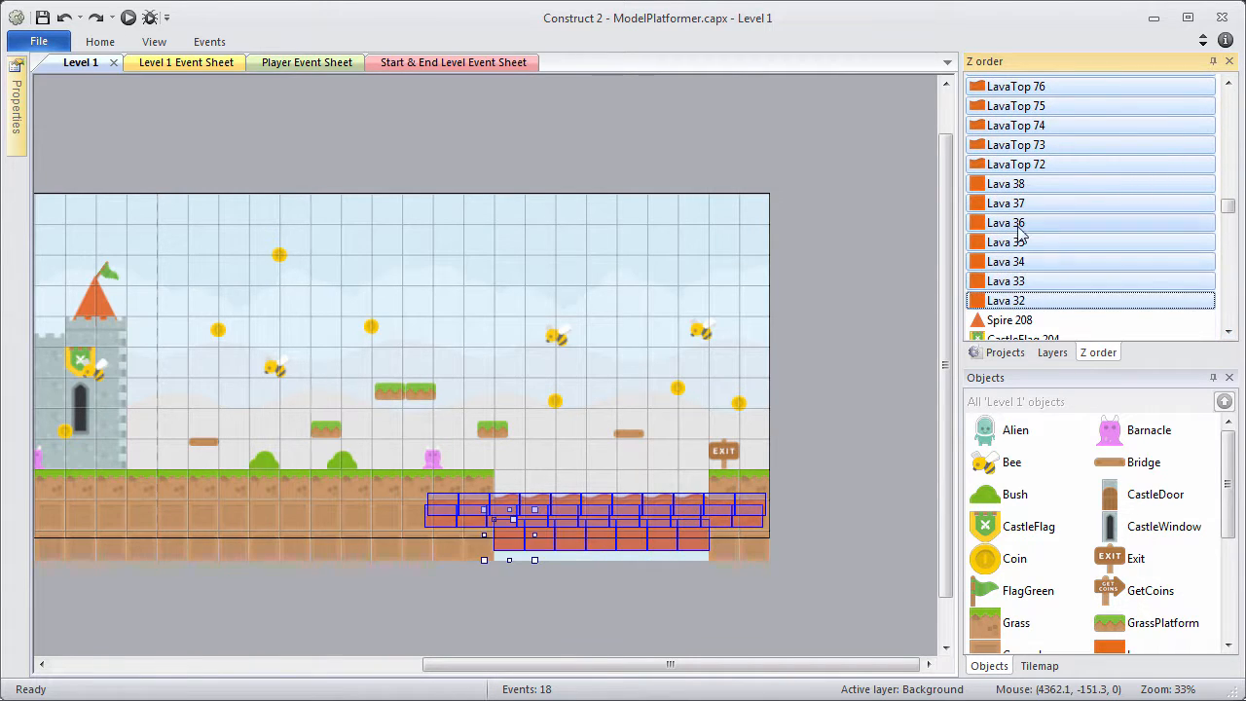
pyautogui.moveTo(1032, 205); pyautogui.dragTo(1055, 345)
pyautogui.moveTo(1057, 347); pyautogui.dragTo(1051, 322)
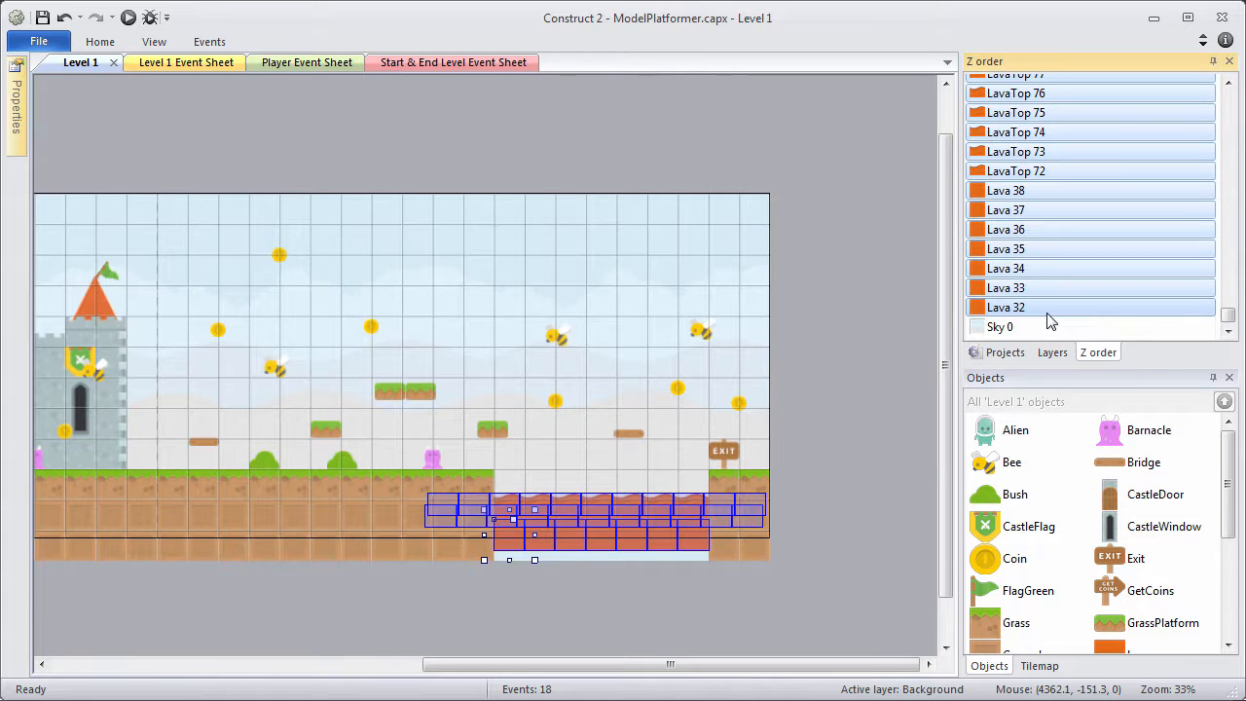
pyautogui.click(865, 322)
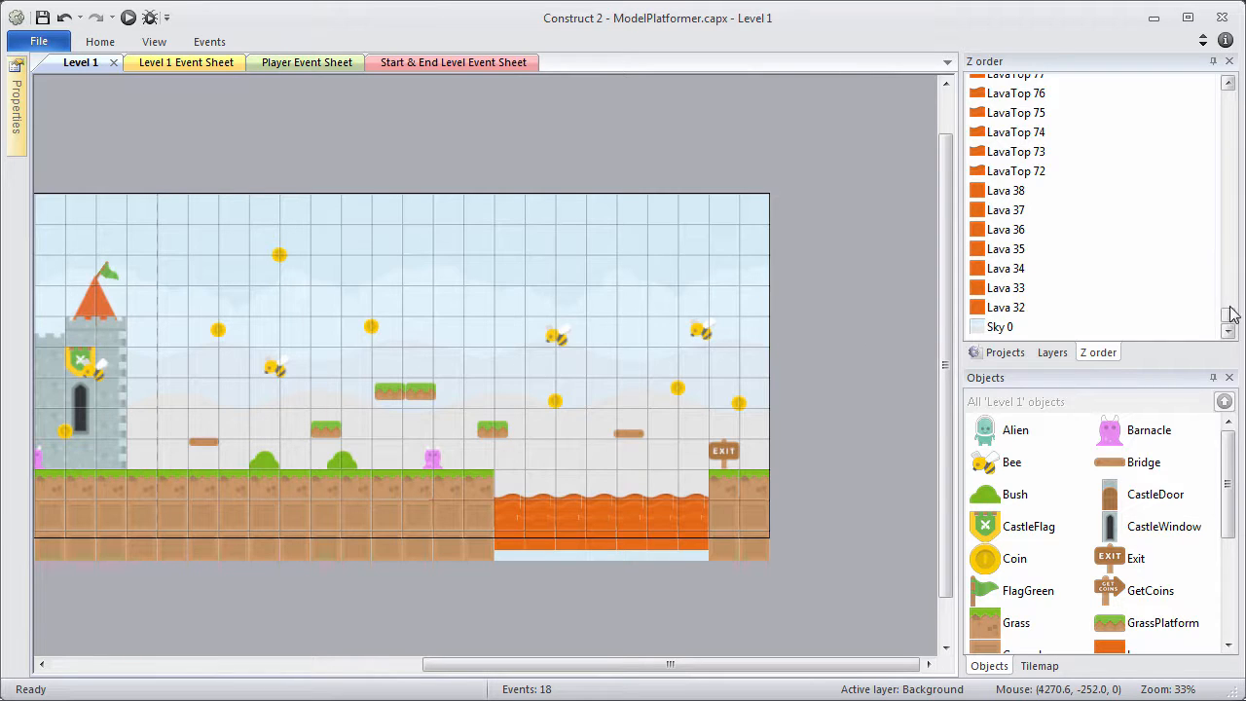
# Select LavaTop 217 through LavaTop 116 in the Z order and move them directly above Lava 38, behind the other LavaTop row
pyautogui.moveTo(1228, 324); pyautogui.dragTo(1235, 301)
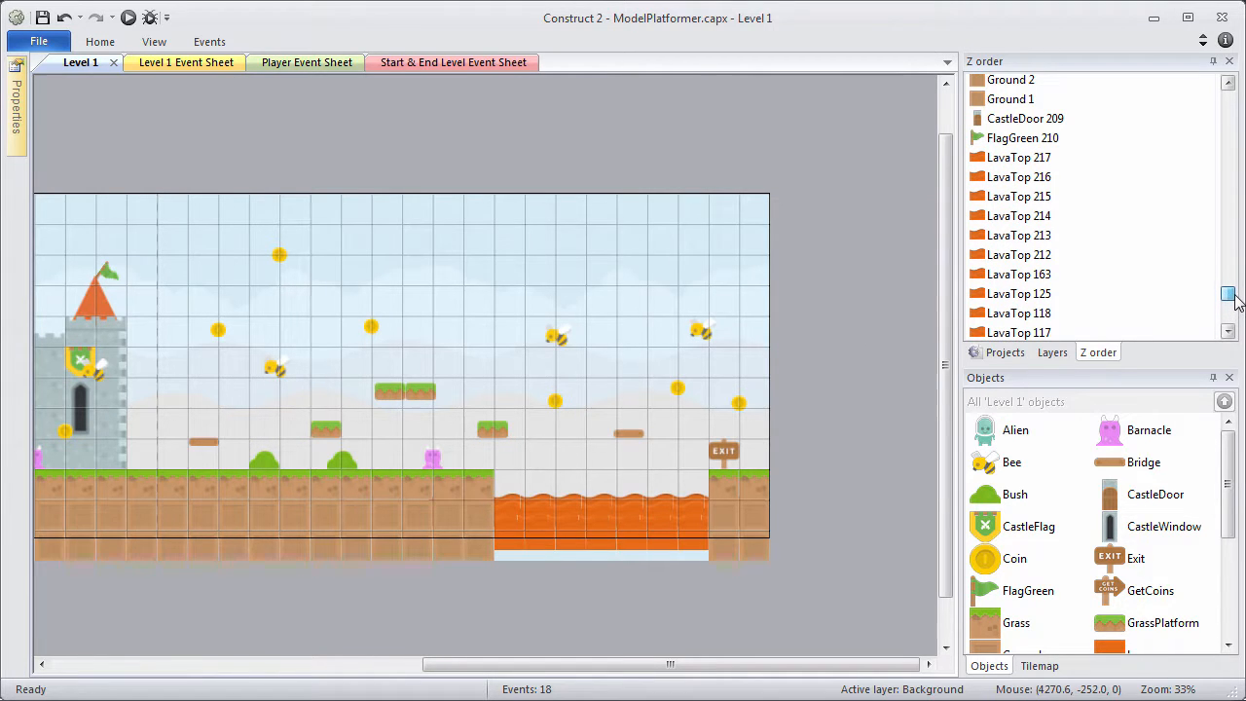
pyautogui.click(1042, 159)
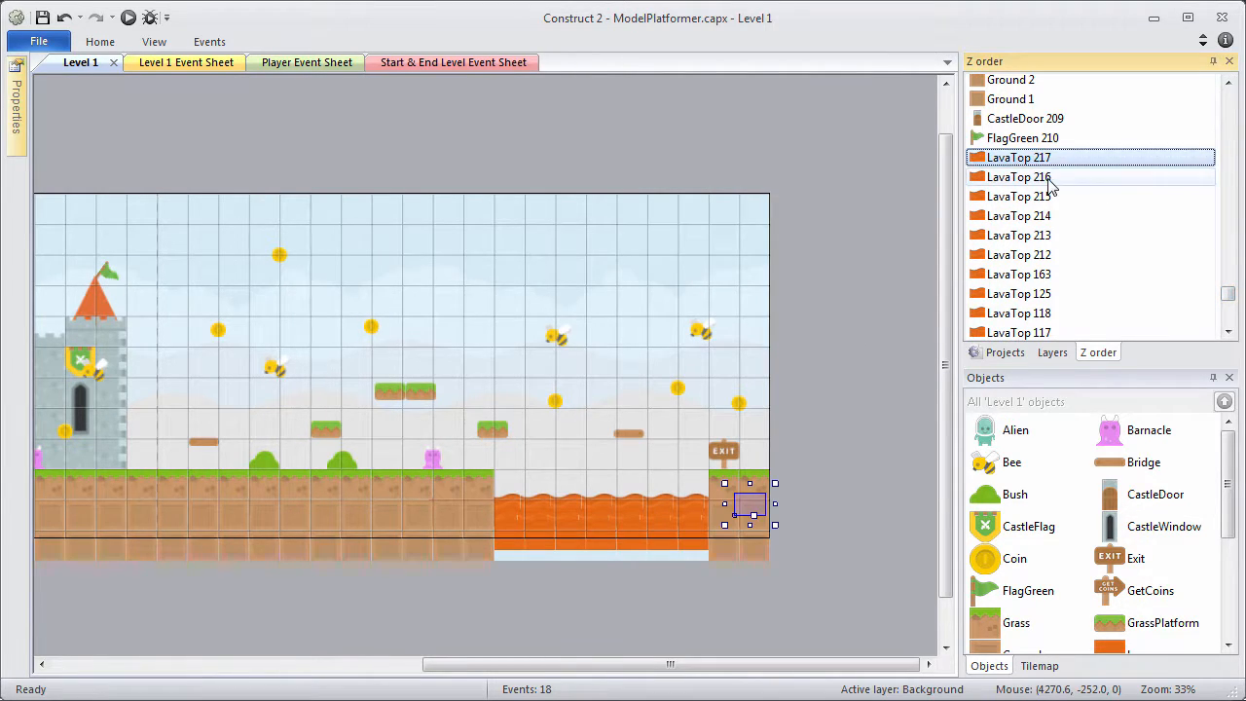
pyautogui.keyDown('ctrl'); pyautogui.click(1046, 177); pyautogui.keyUp('ctrl')
pyautogui.keyDown('ctrl'); pyautogui.click(1044, 198); pyautogui.keyUp('ctrl')
pyautogui.keyDown('ctrl'); pyautogui.click(1044, 216); pyautogui.keyUp('ctrl')
pyautogui.keyDown('ctrl'); pyautogui.click(1044, 236); pyautogui.keyUp('ctrl')
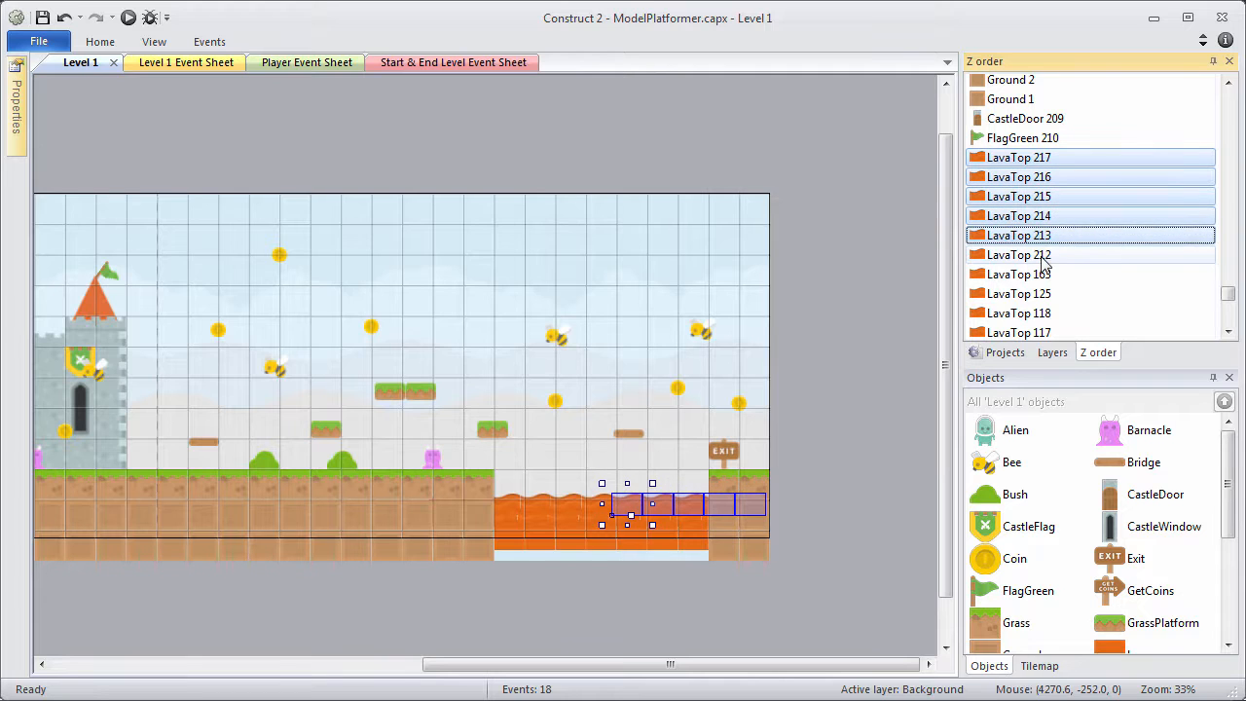
pyautogui.keyDown('ctrl'); pyautogui.click(1045, 255); pyautogui.keyUp('ctrl')
pyautogui.keyDown('ctrl'); pyautogui.click(1045, 275); pyautogui.keyUp('ctrl')
pyautogui.keyDown('ctrl'); pyautogui.click(1046, 293); pyautogui.keyUp('ctrl')
pyautogui.keyDown('ctrl'); pyautogui.click(1050, 313); pyautogui.keyUp('ctrl')
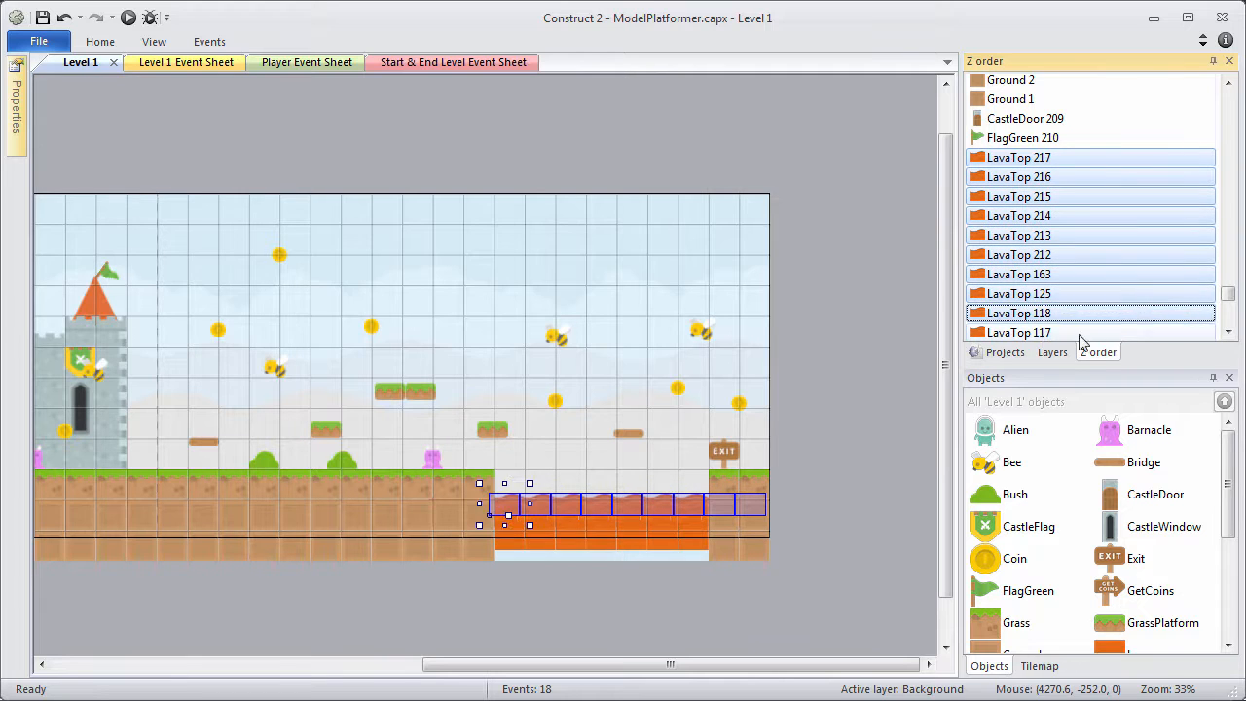
pyautogui.keyDown('ctrl'); pyautogui.click(1079, 333); pyautogui.keyUp('ctrl')
pyautogui.click(1229, 333)
pyautogui.keyDown('ctrl'); pyautogui.click(1064, 335); pyautogui.keyUp('ctrl')
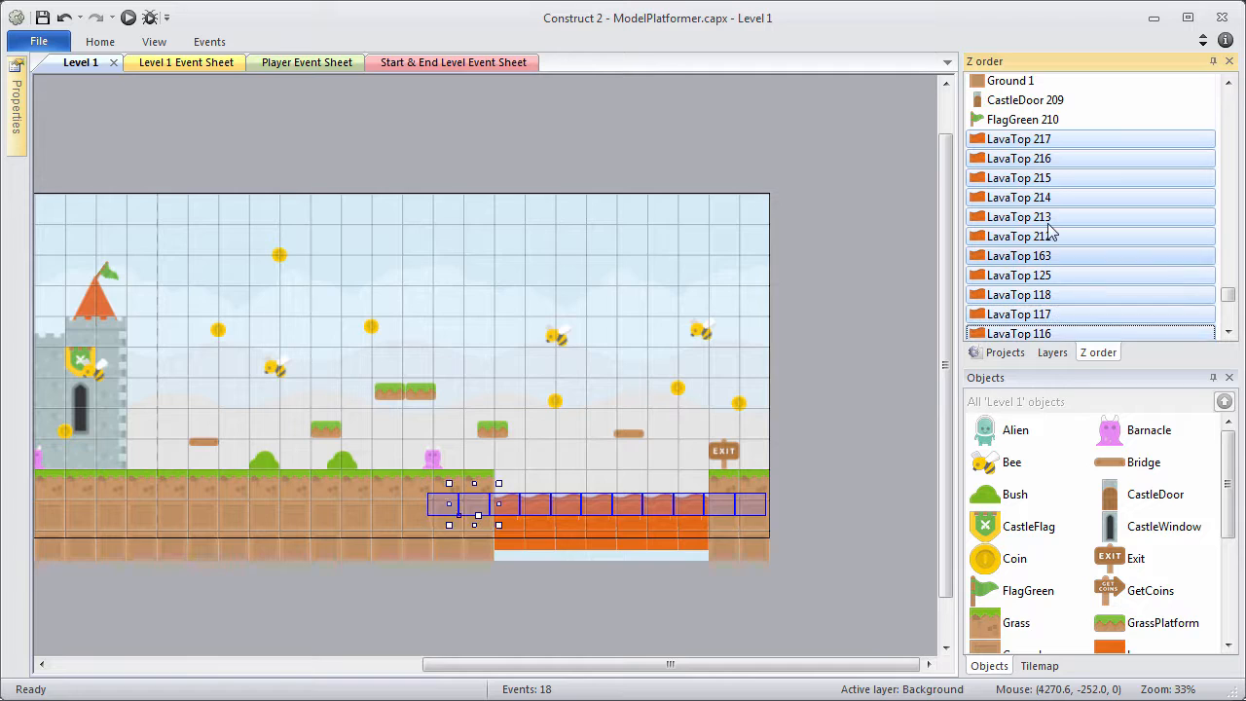
pyautogui.moveTo(1013, 139); pyautogui.dragTo(1015, 146)
pyautogui.moveTo(1025, 339); pyautogui.dragTo(1030, 300)
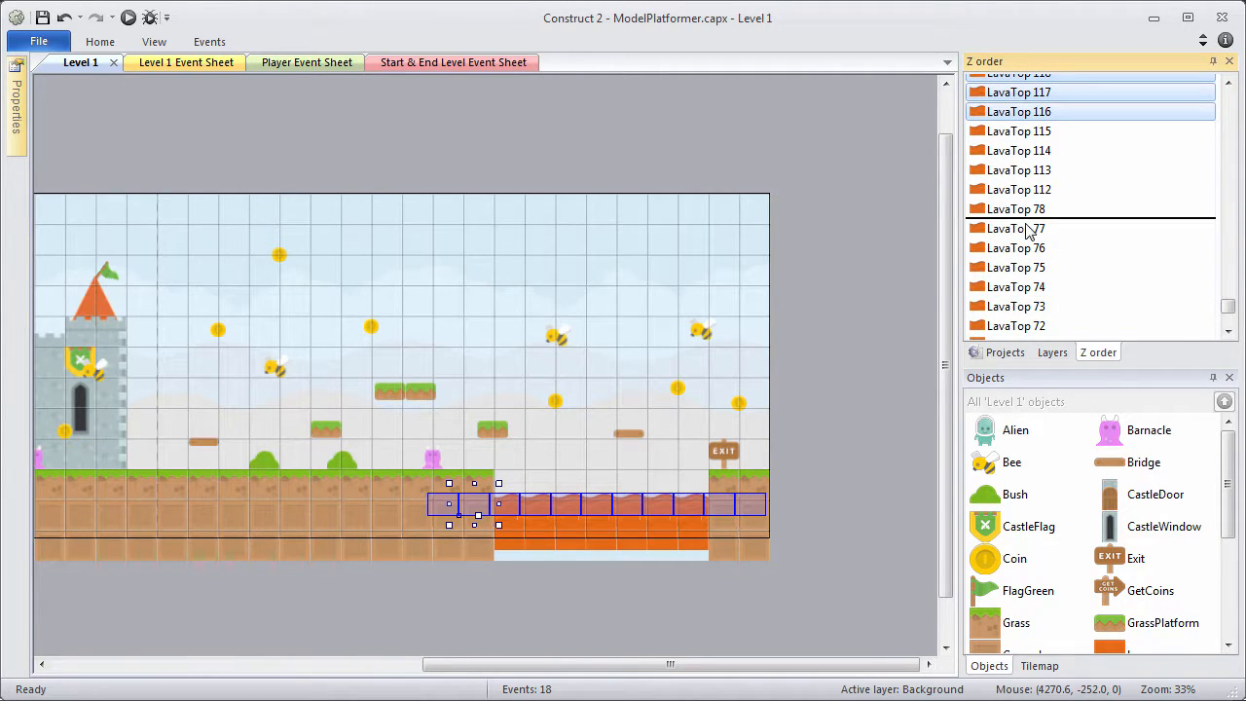
pyautogui.moveTo(1019, 309); pyautogui.dragTo(1023, 195)
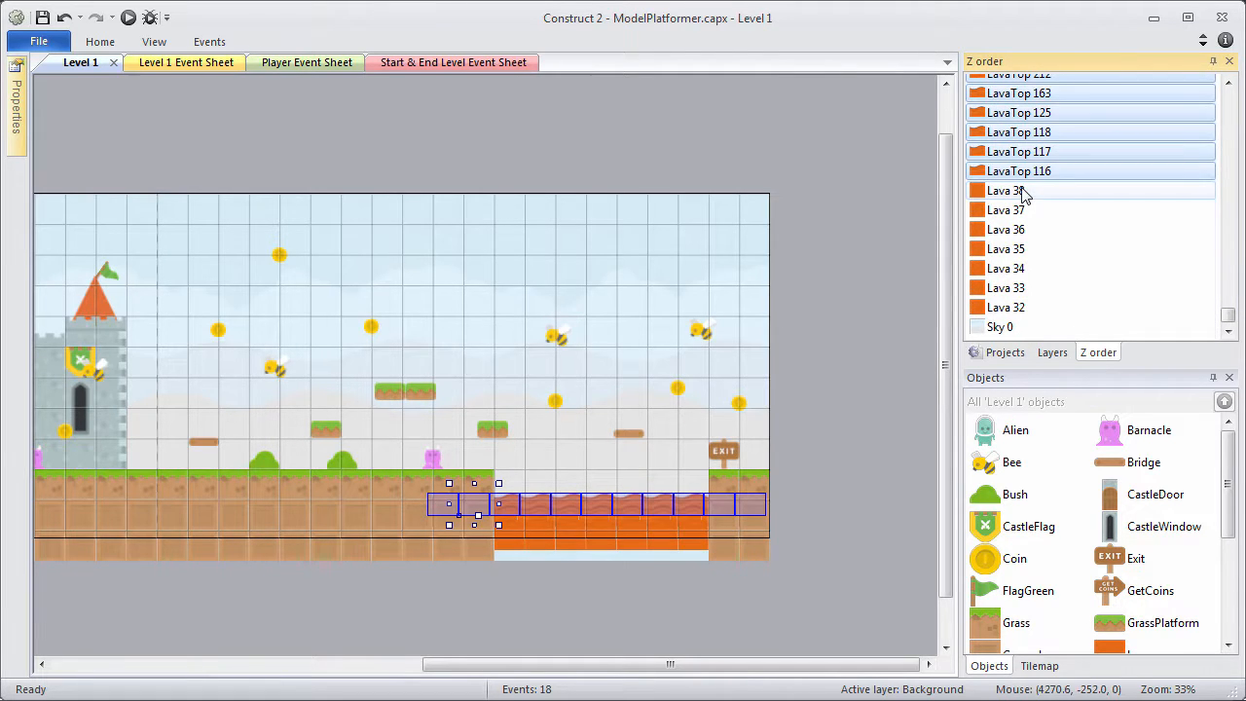
# Preview the level to test the lava pit and save the project
pyautogui.click(134, 19)
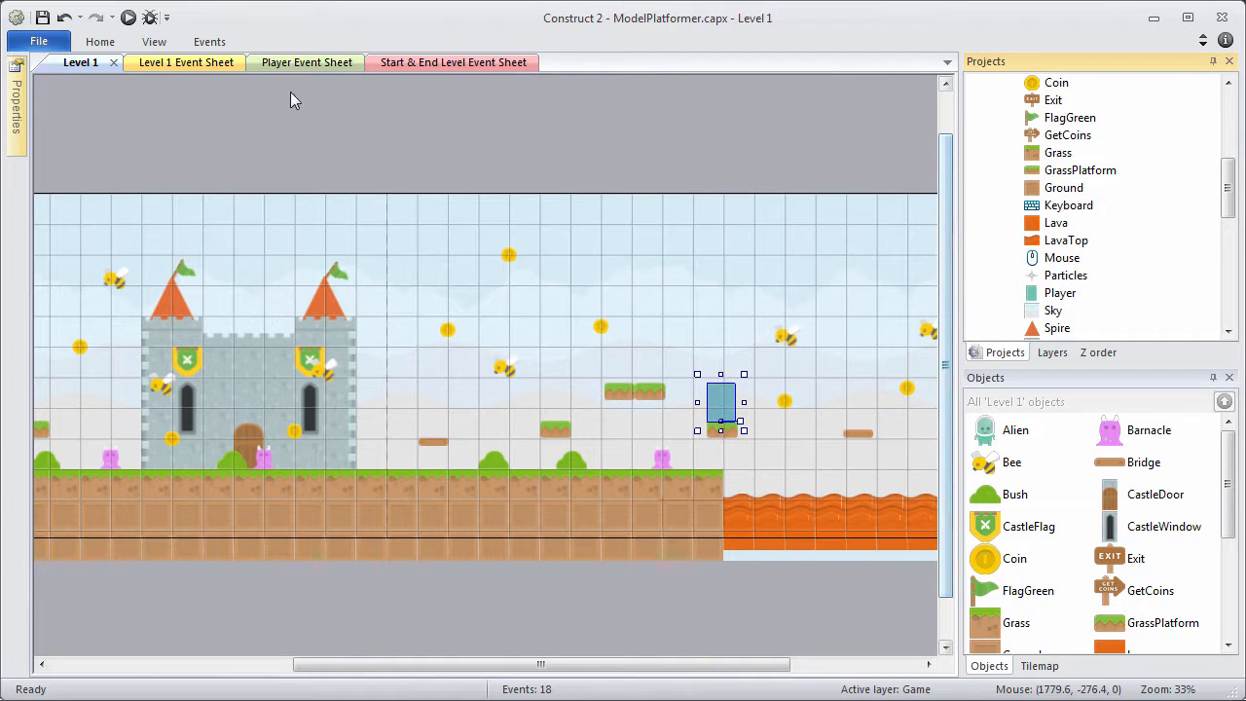
pyautogui.click(45, 18)
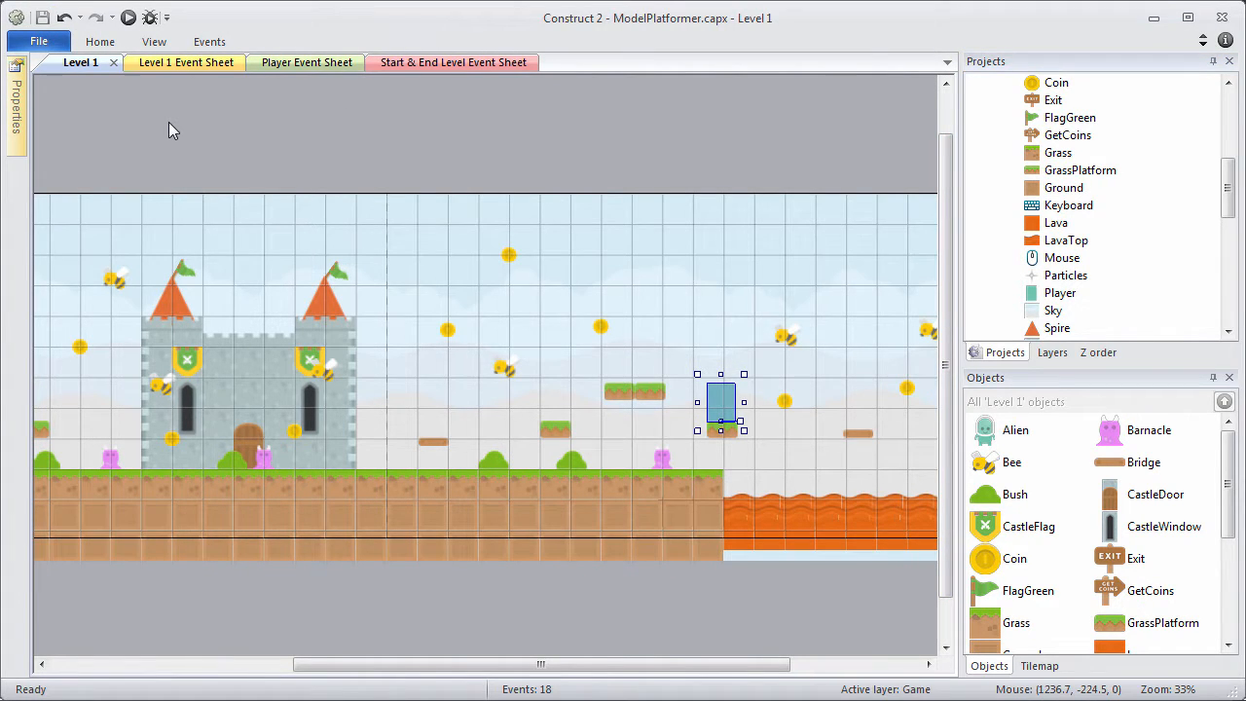